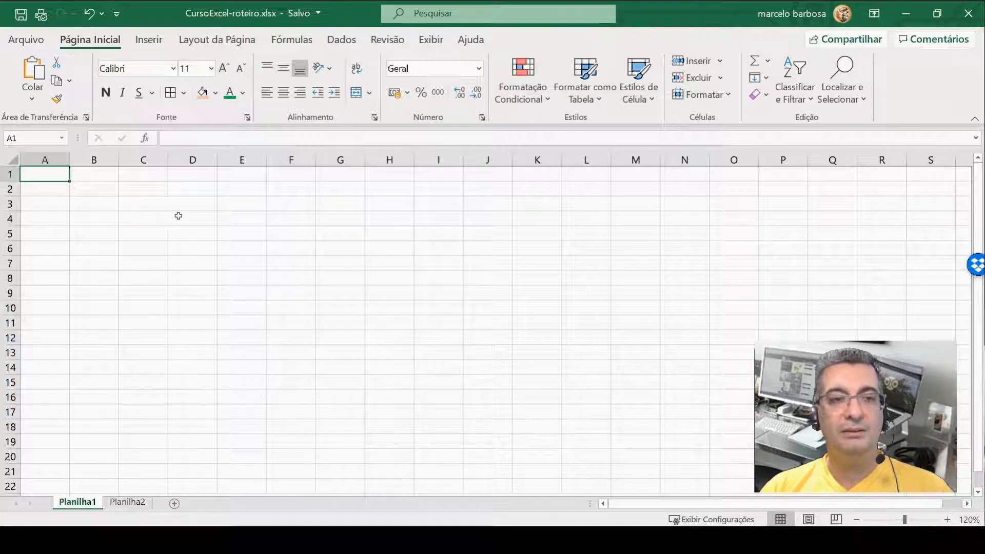
Step: Enter Lazer in cell C4 and Supermercado in cell C5
click(145, 221)
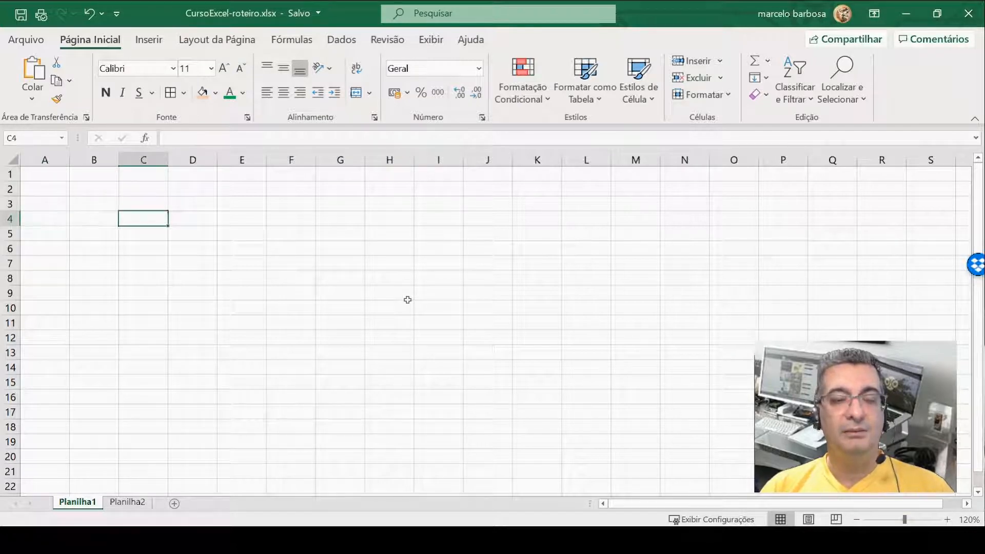
click(98, 219)
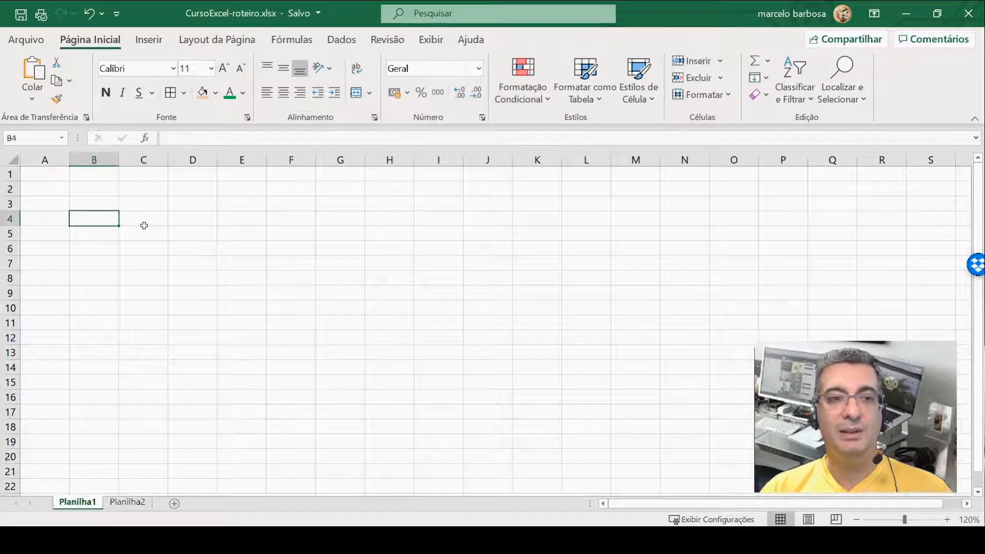
click(143, 222)
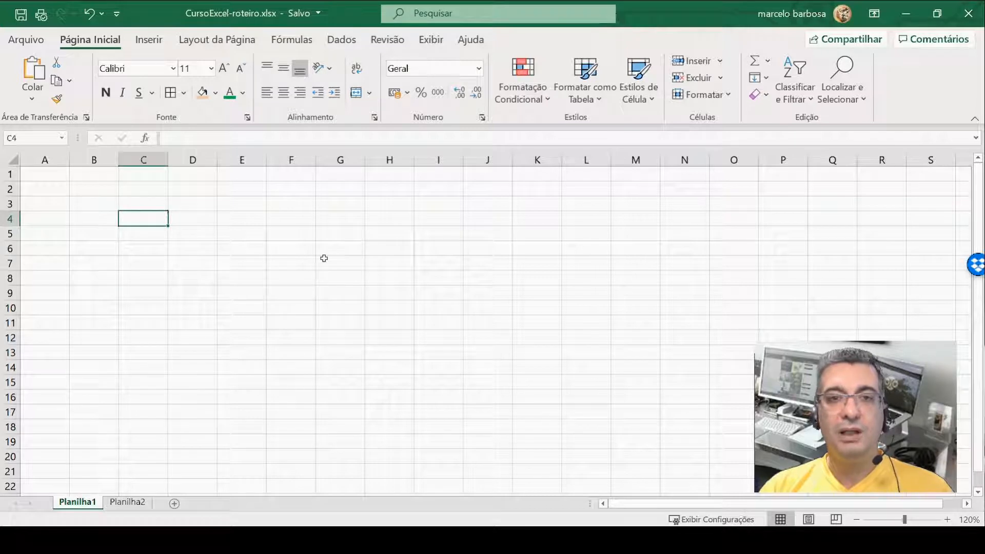
text(Lazer)
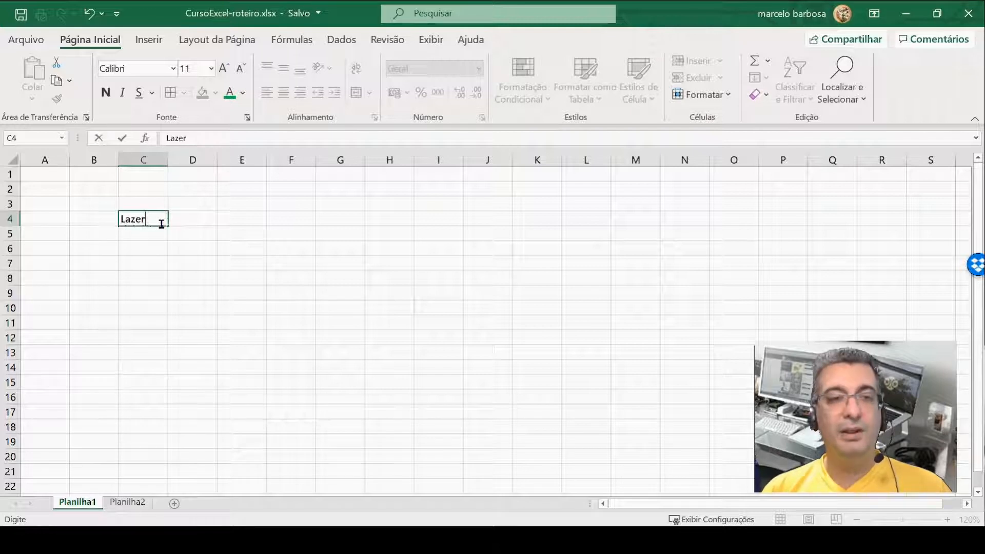
key(Return)
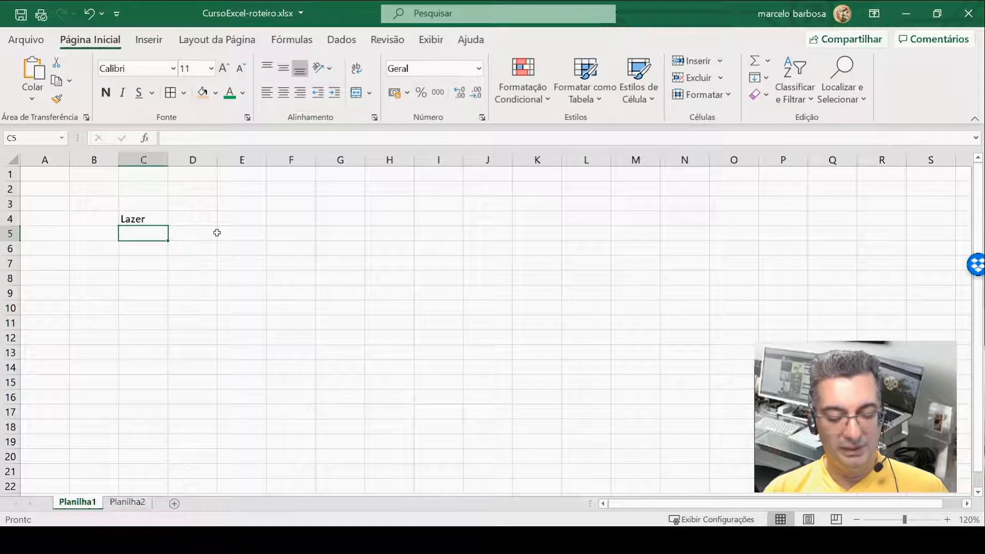
text(Supermer)
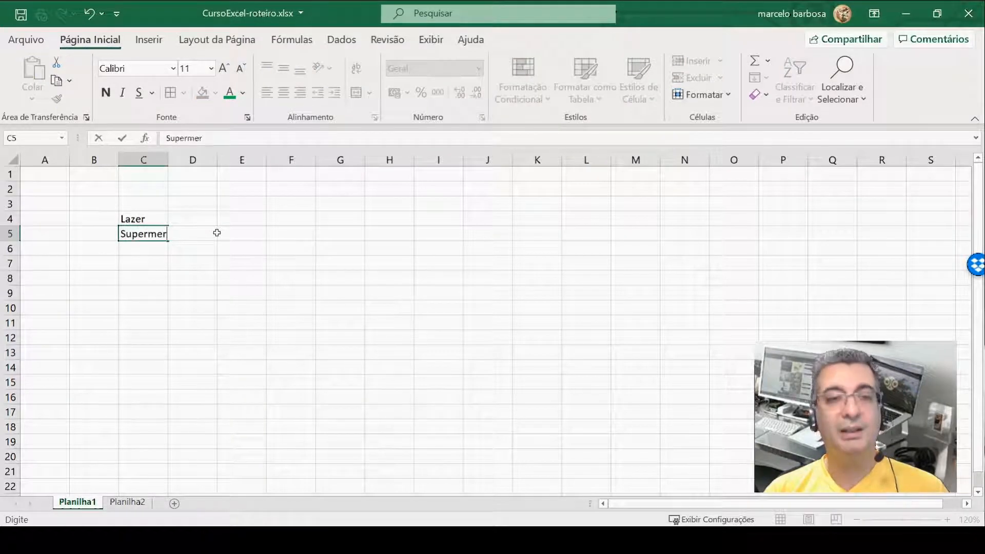
text(cado)
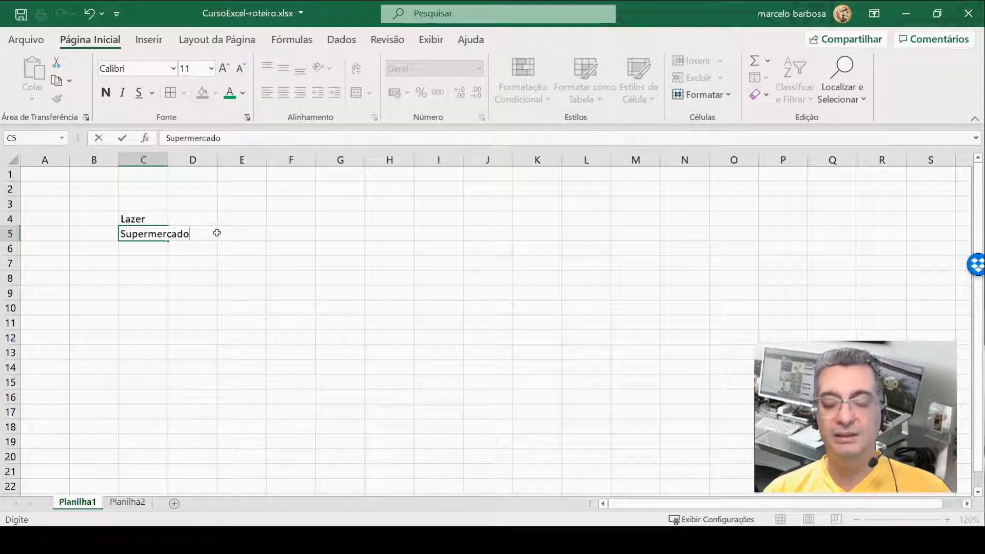
key(Down)
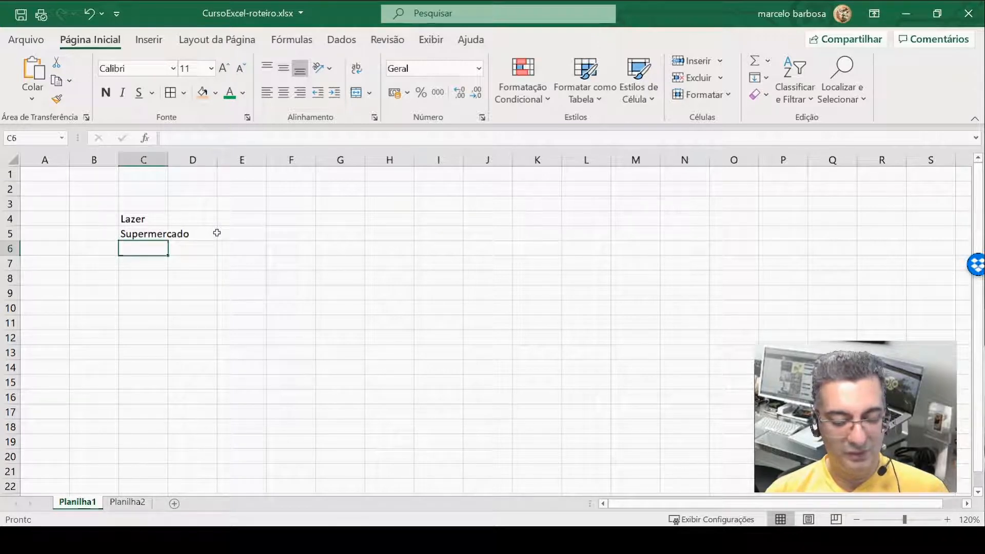
Step: Enter the misspelled word Ciinmea in cell C6 and clear the cell's contents
text(Ciinmea)
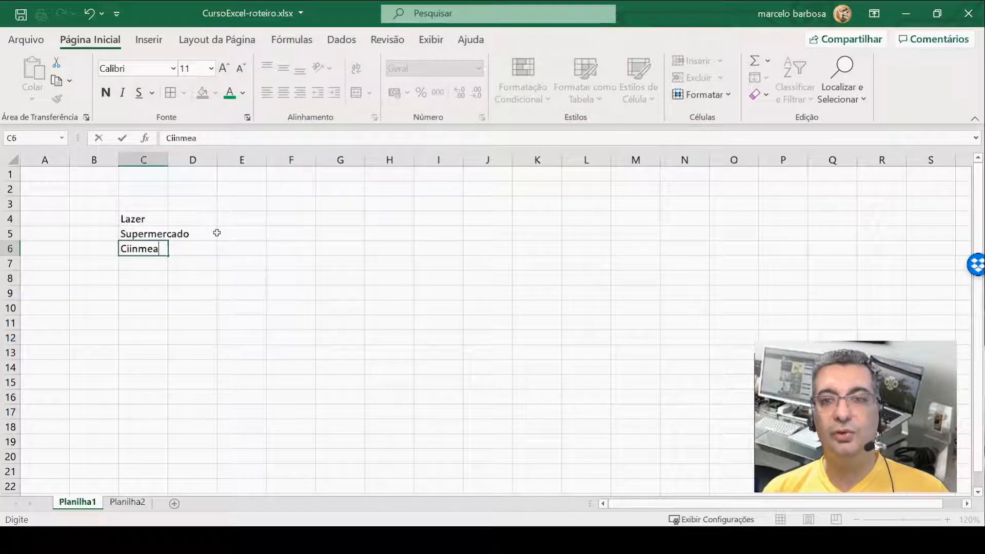
key(Left)
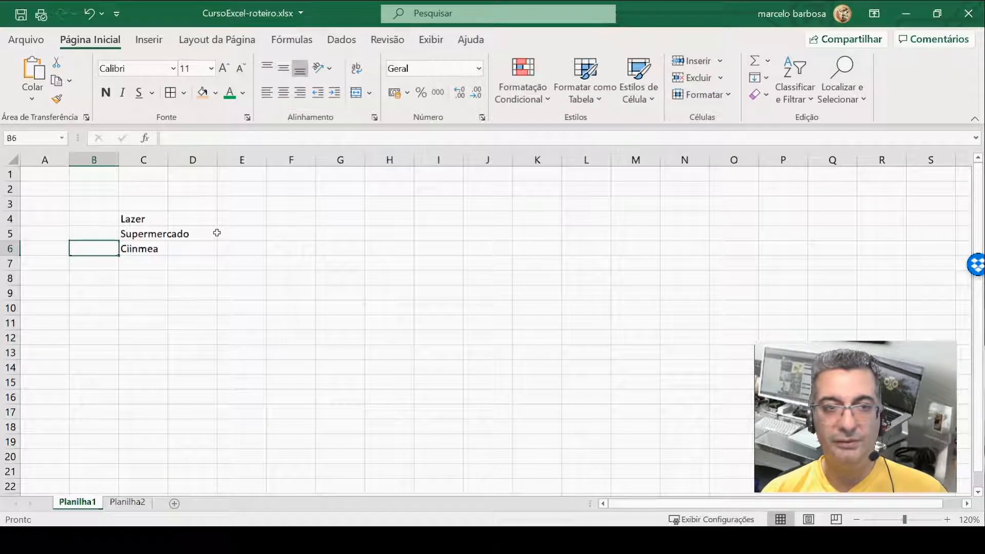
key(Right)
key(Delete)
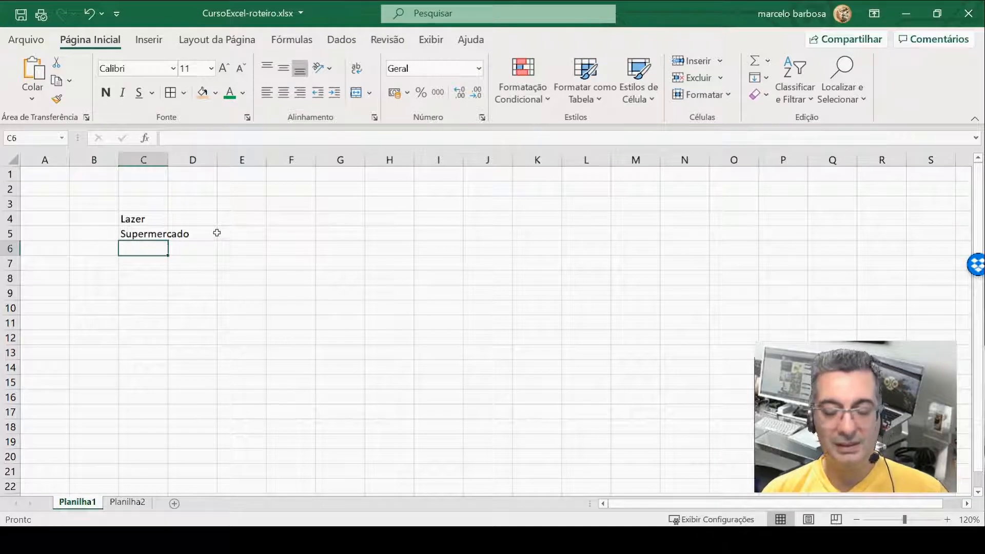
Step: Start the entry Ciimens in cell C6 and correct it to Cinema while it is still being entered
text(Ciime)
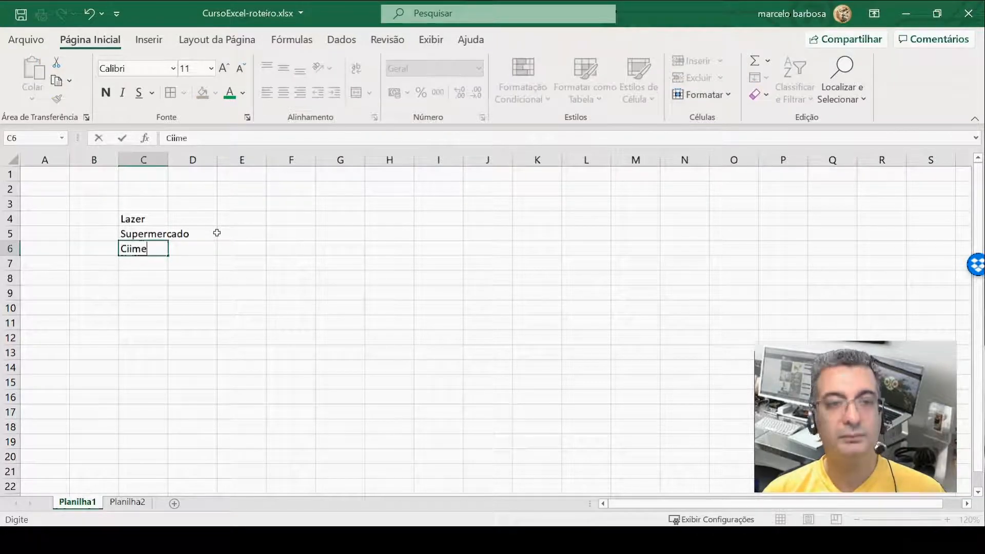
text(ns)
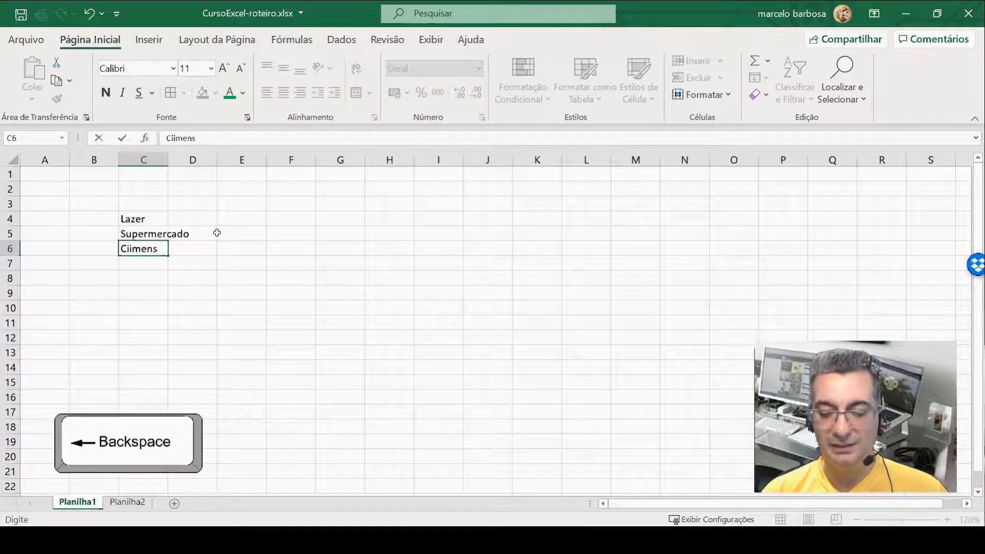
key(BackSpace)
key(BackSpace)
key(BackSpace)
key(BackSpace)
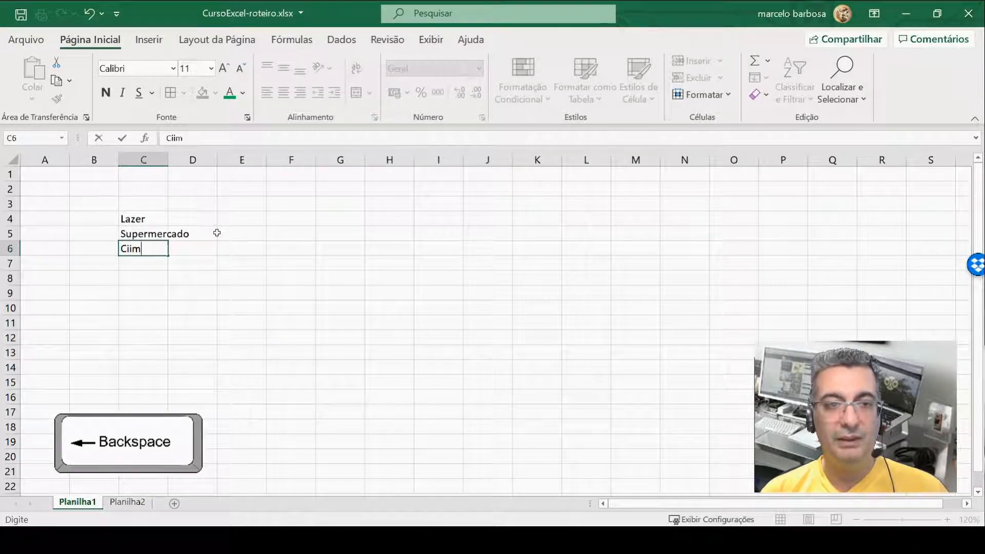
key(BackSpace)
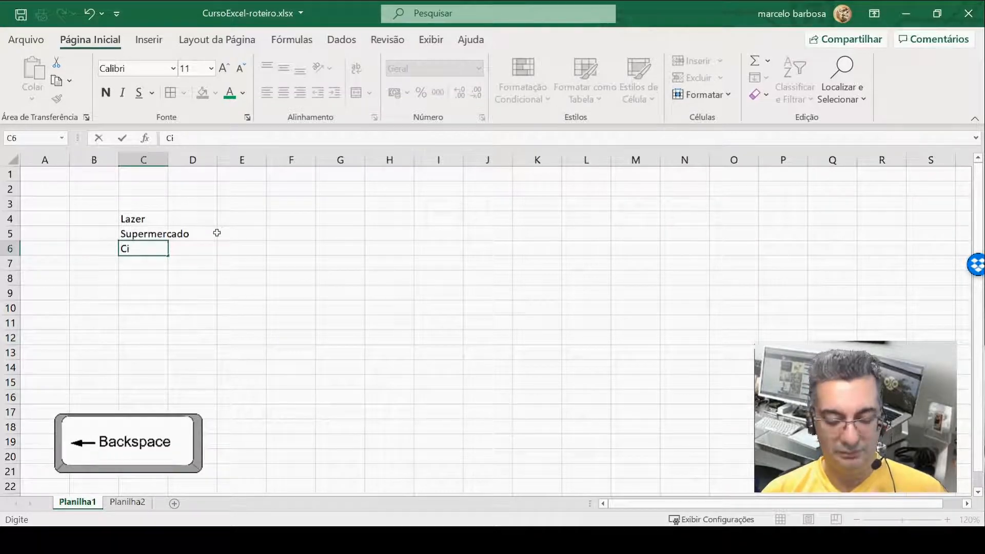
text(nema)
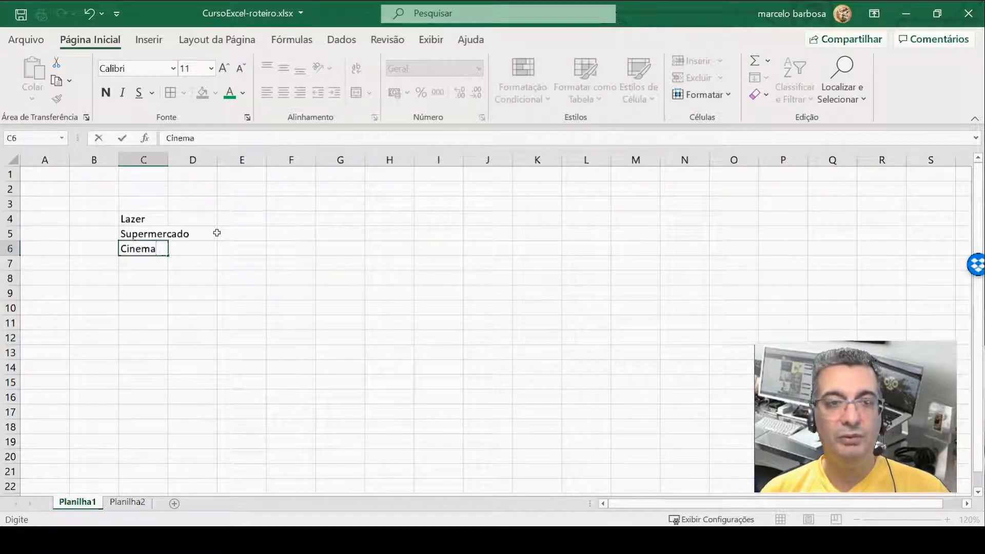
Step: Replace the ending of the word in cell C6 with wrong letters so it reads Ciiiensma
key(BackSpace)
key(BackSpace)
key(BackSpace)
key(BackSpace)
text(i)
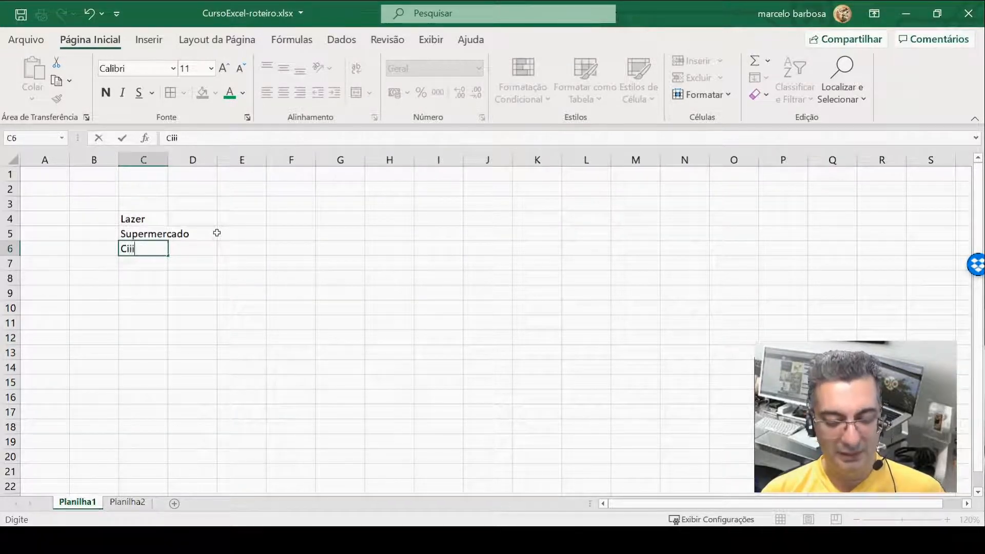
key(BackSpace)
text(ensma)
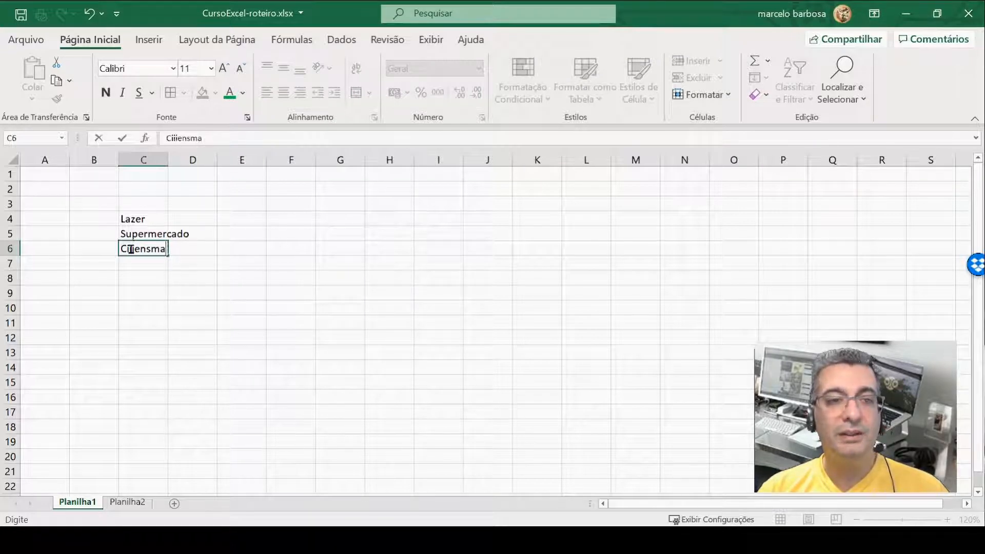
Step: Rework the letters after the initial C within cell C6 so the entry reads Ciinesma
click(131, 250)
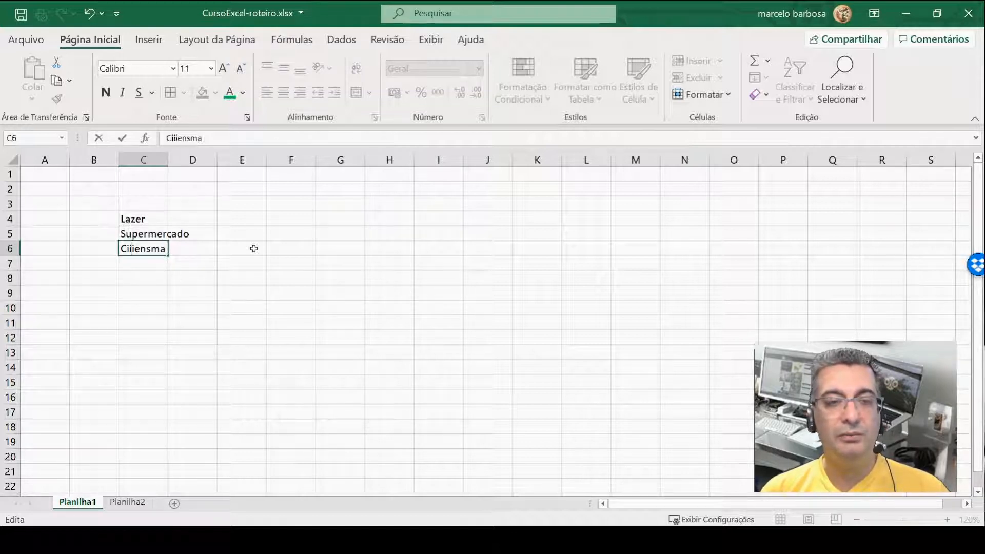
key(BackSpace)
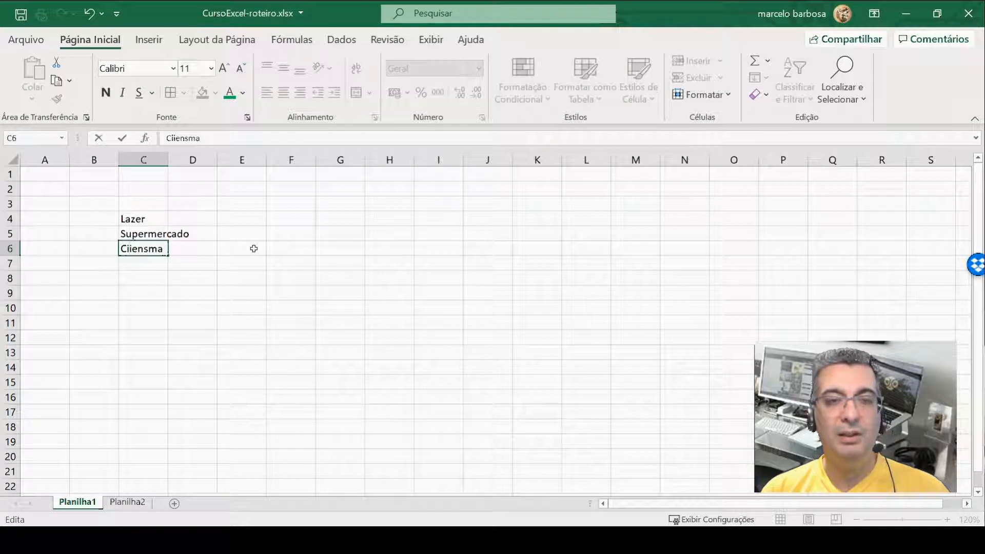
key(BackSpace)
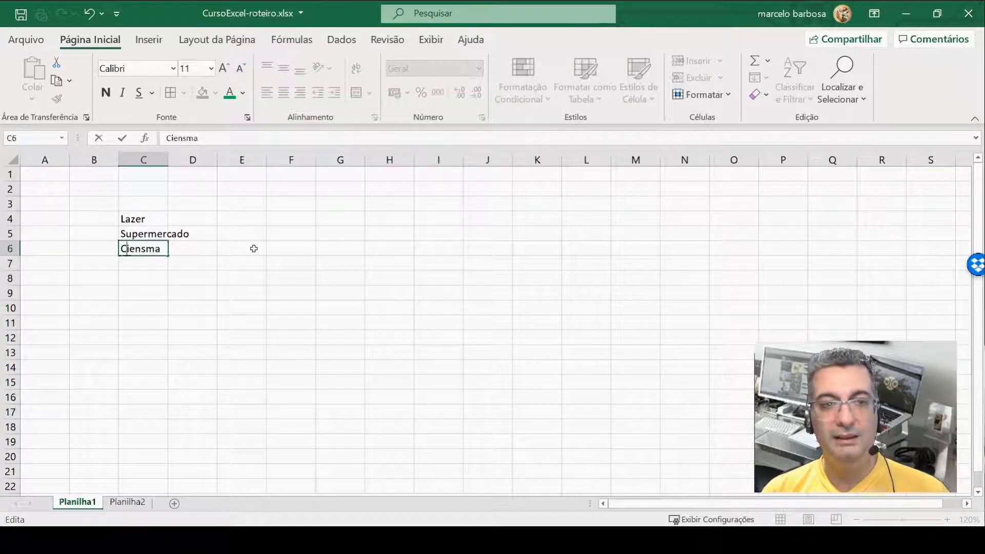
key(BackSpace)
key(Delete)
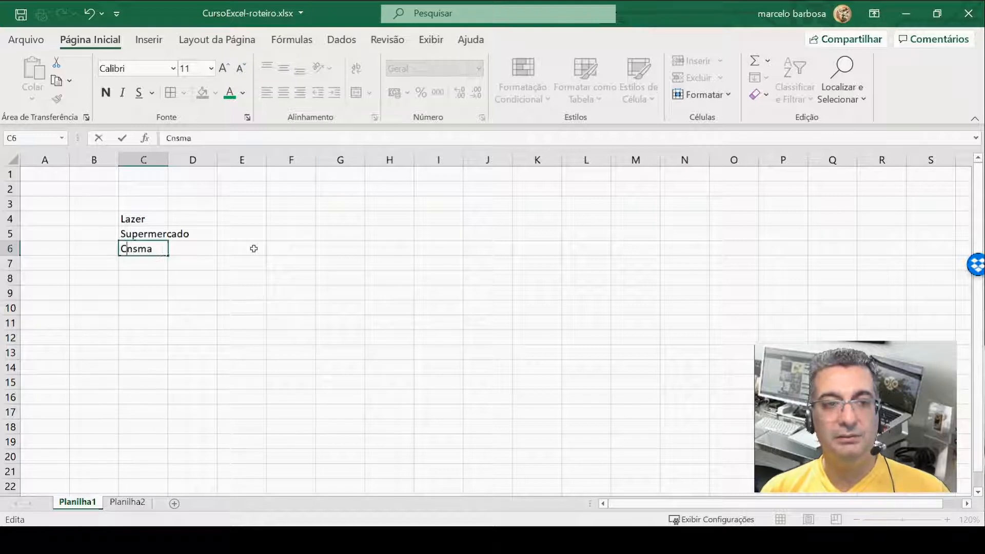
text(iin)
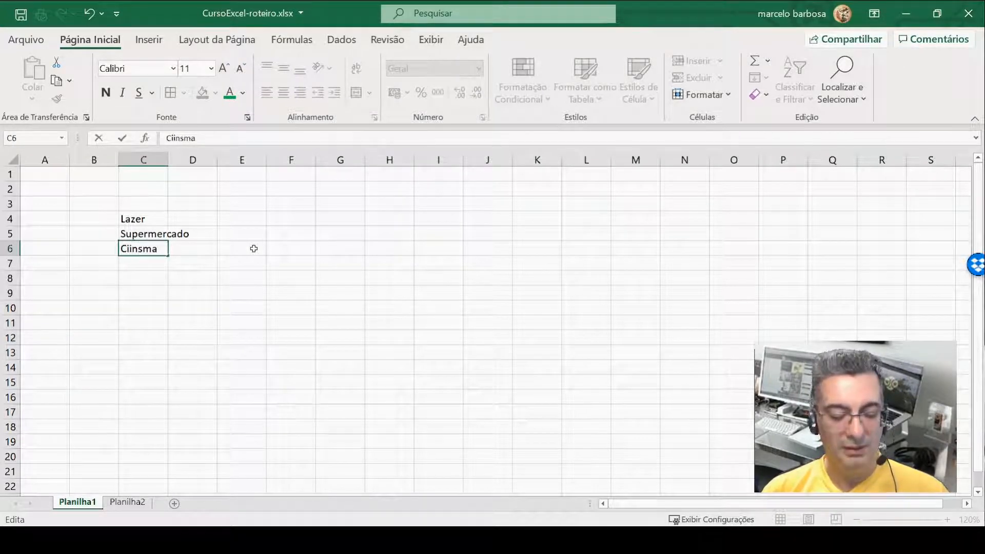
text(e)
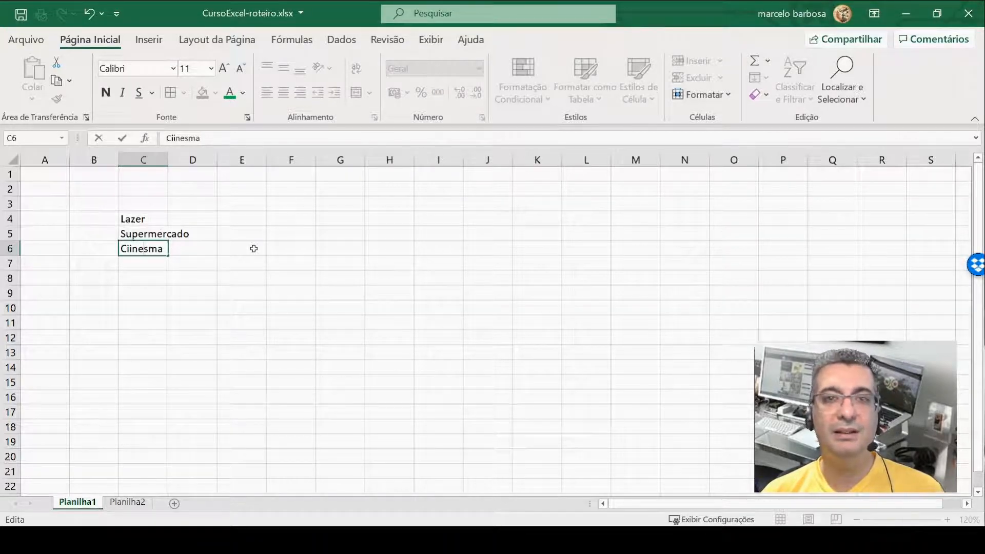
Step: Remove the extra i and the s within cell C6 and commit the entry as Cinema
key(Right)
key(Right)
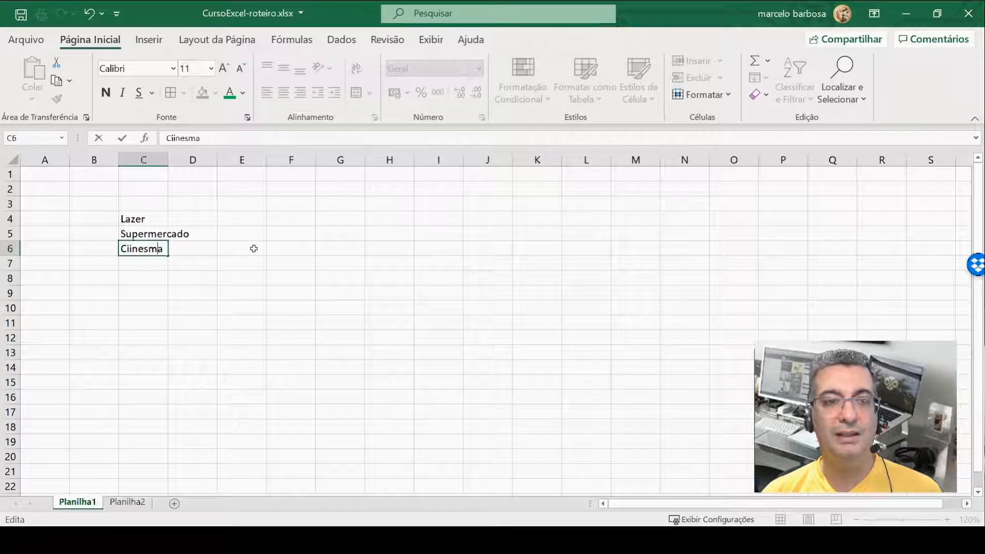
key(Right)
key(Right)
key(Right)
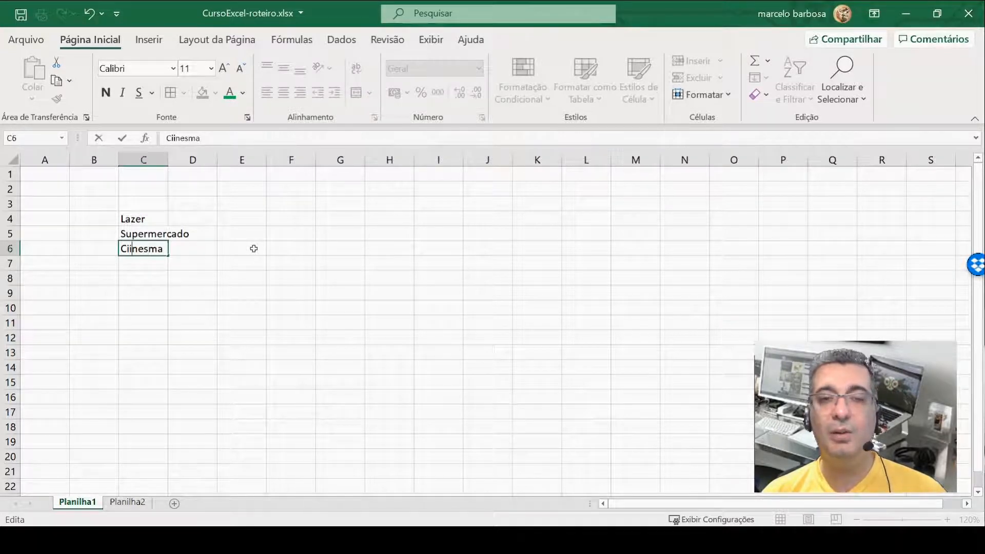
key(Left)
key(Left)
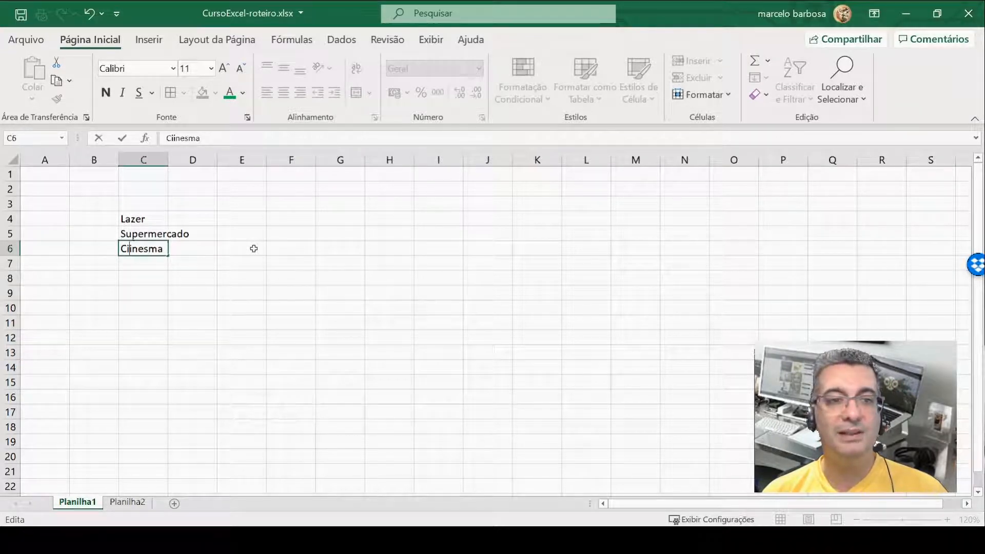
key(Delete)
key(Right)
key(Right)
key(Delete)
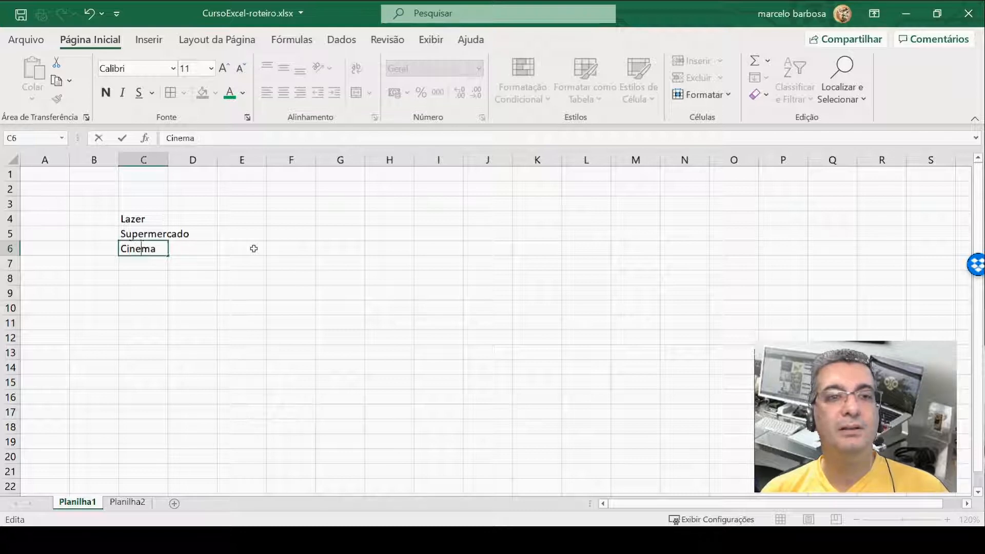
key(Return)
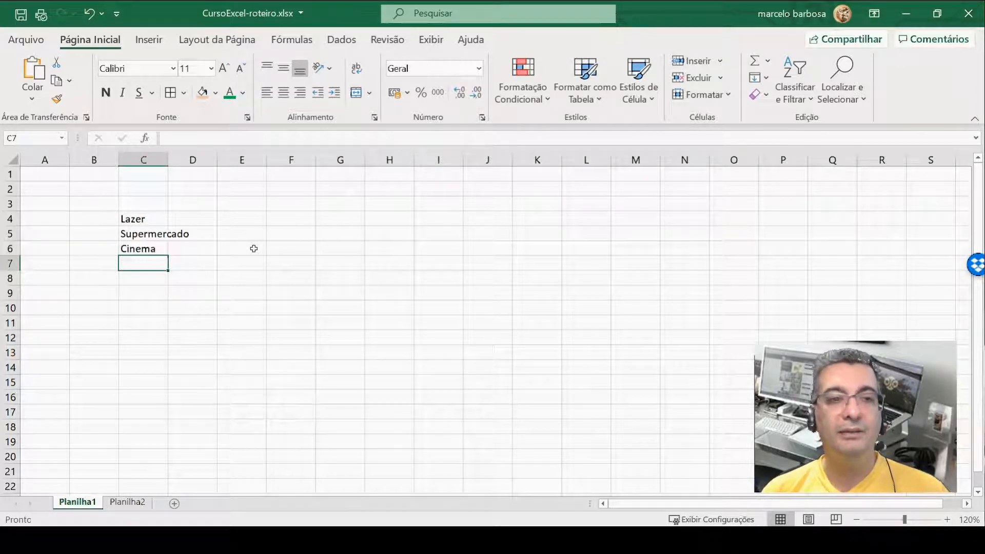
Step: Edit the existing text in cell C5, inserting gghghgl after Sup
key(Up)
key(Up)
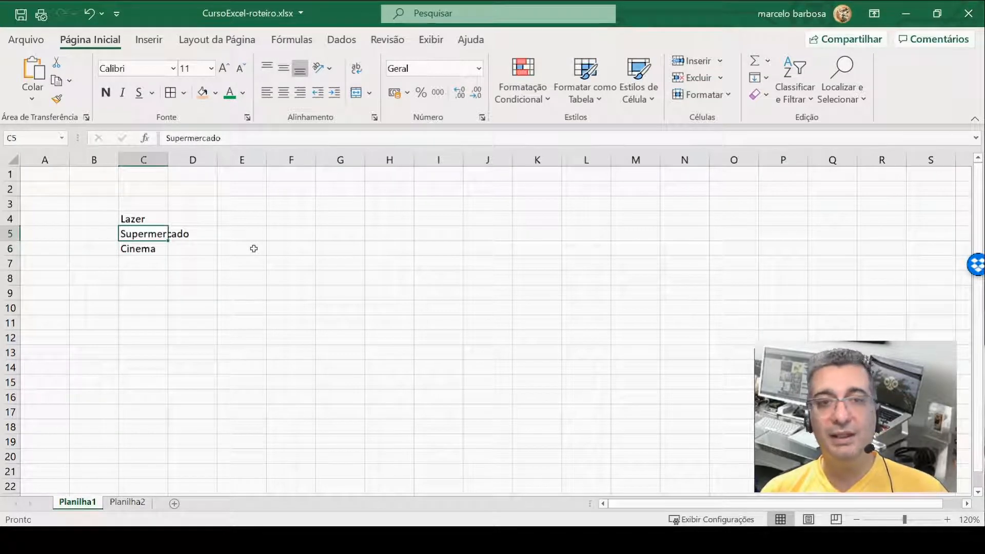
key(F2)
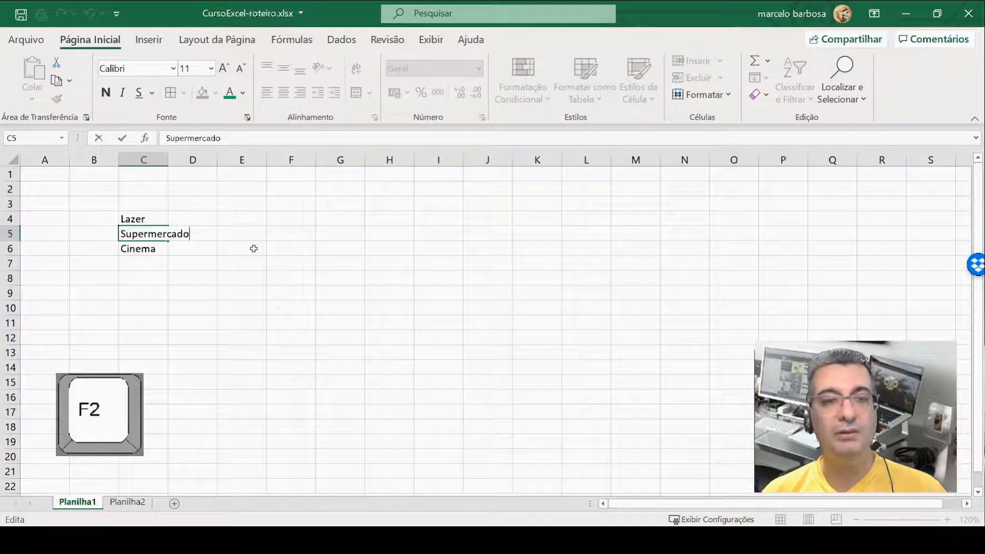
key(Left)
key(Left)
key(Left)
key(Left)
key(Left)
key(Left)
key(Left)
key(Left)
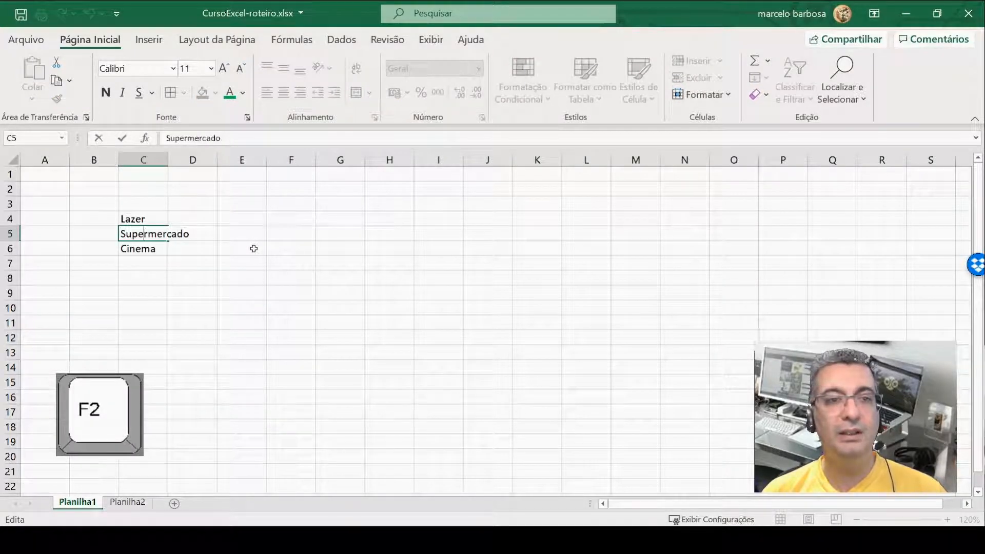
text(gghghgl)
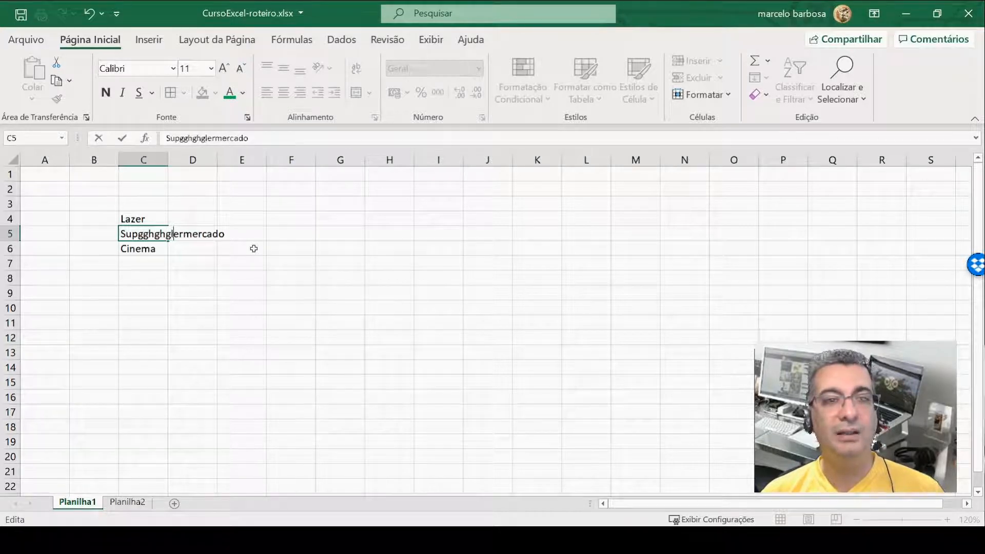
Step: Delete the stray letters gghghgl from cell C5 so the text reads Supermercado
key(Left)
key(Left)
key(Left)
key(Left)
key(Left)
key(Left)
key(Left)
key(Delete)
key(Delete)
key(Delete)
key(Delete)
key(Delete)
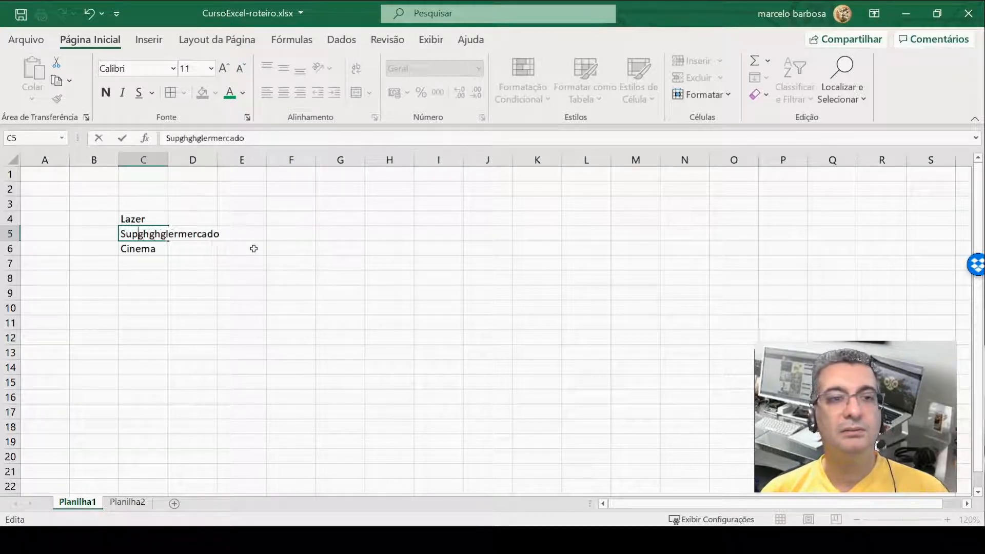
key(Delete)
key(Delete)
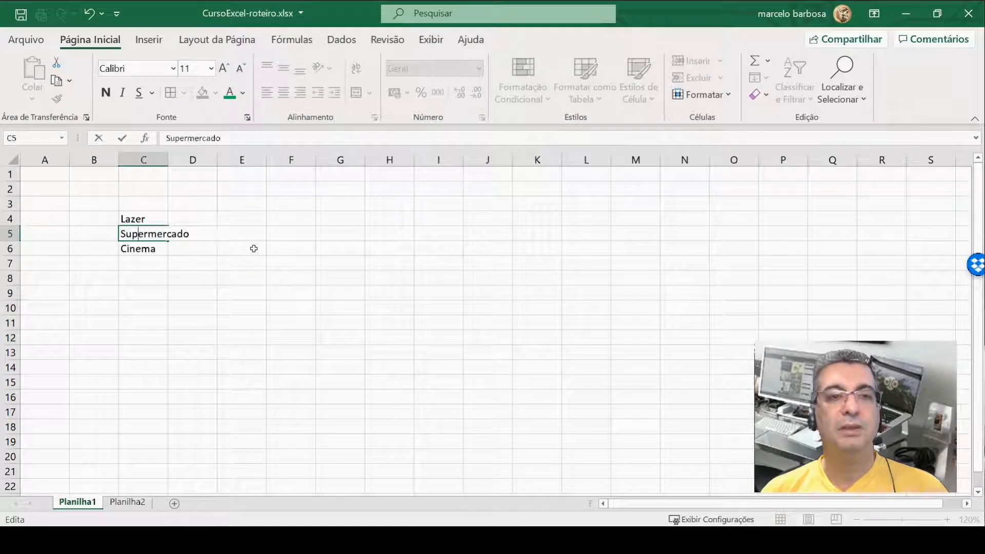
Step: Insert a run of stray g letters after Sup in cell C5 and commit the entry
text(ggggg)
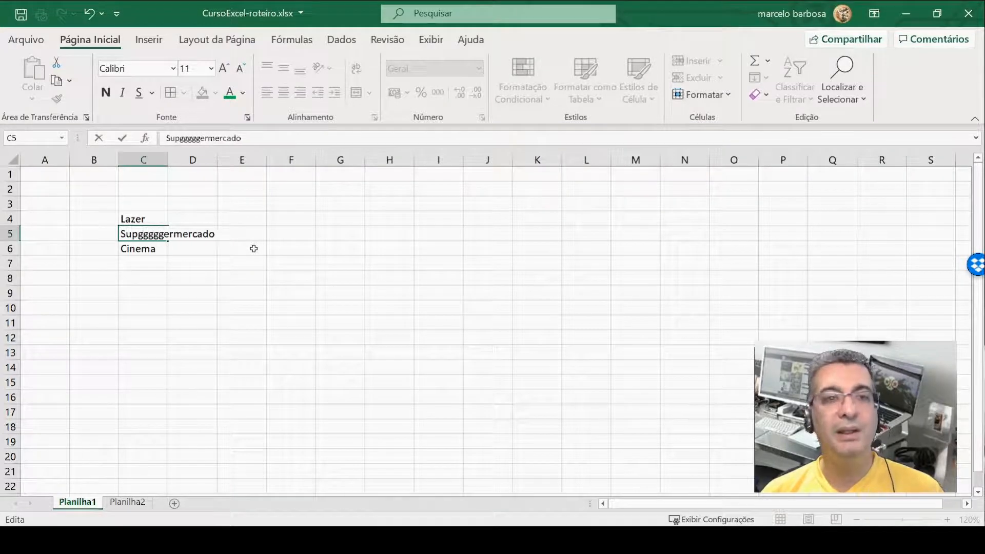
key(Return)
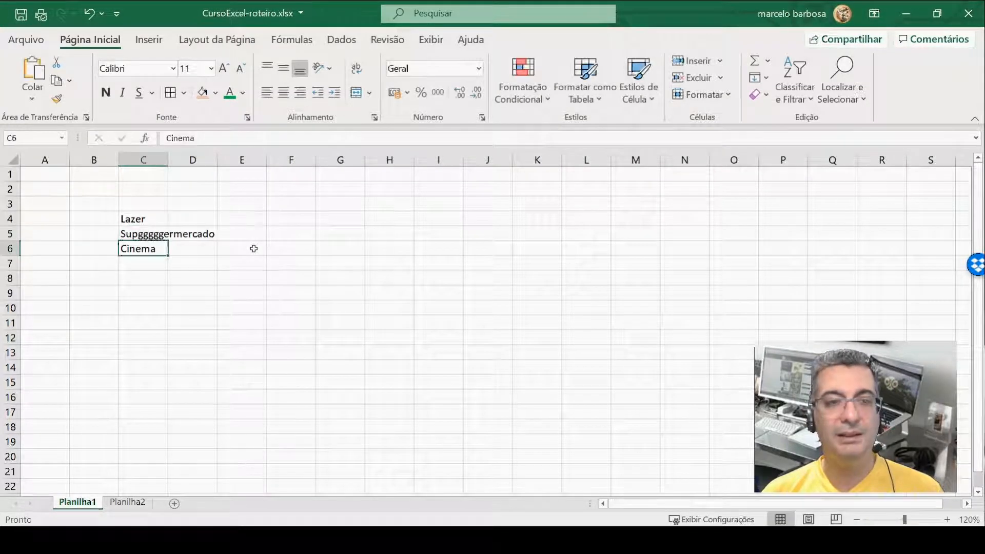
Step: Reopen cell C5 for editing and delete all but one of the stray g letters after Sup
key(Up)
key(F2)
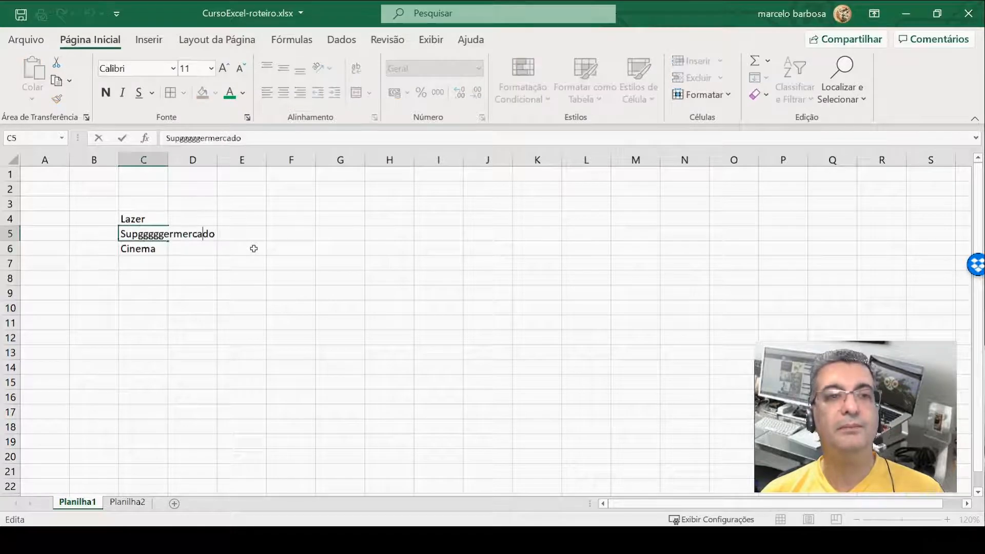
key(Left)
key(Left)
key(Left)
key(Left)
key(Left)
key(Left)
key(Left)
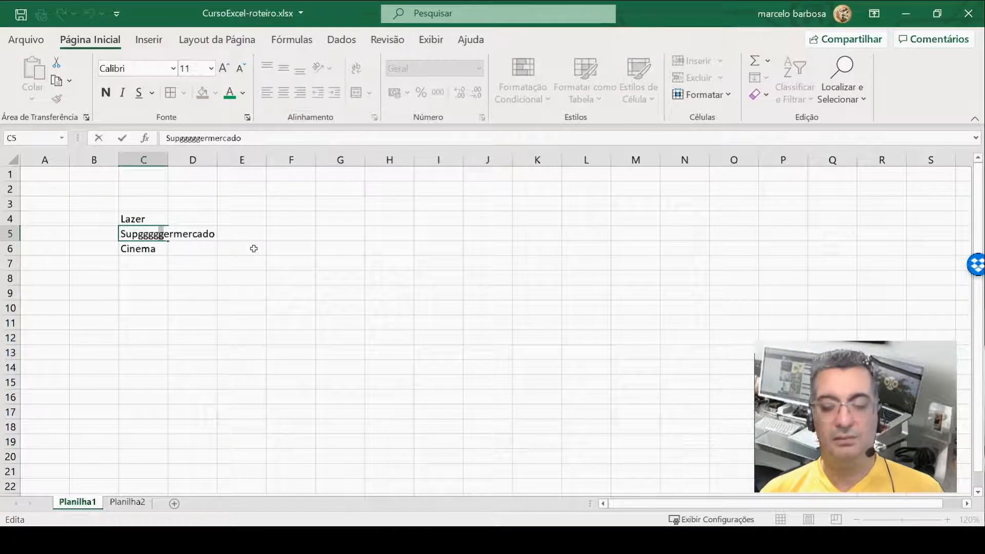
key(BackSpace)
key(BackSpace)
key(BackSpace)
key(BackSpace)
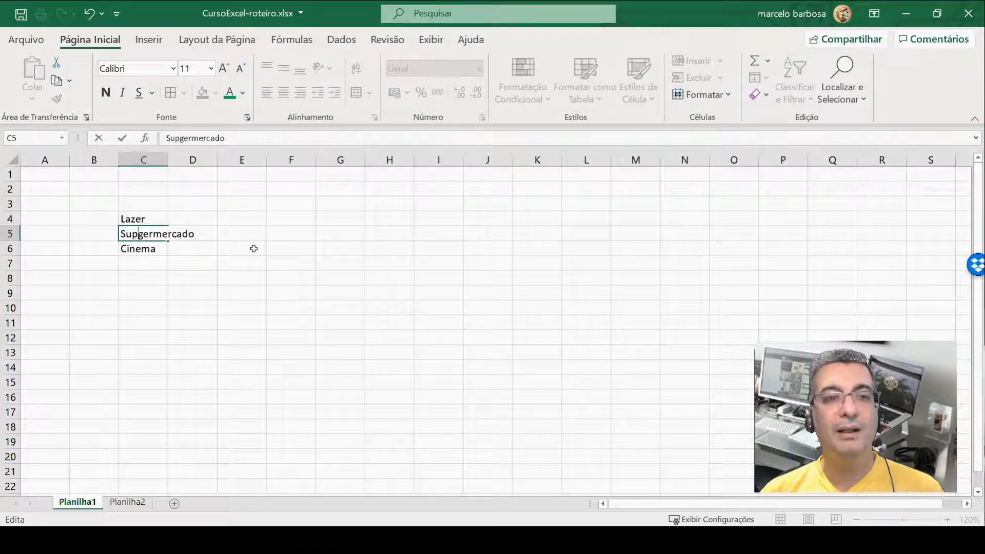
Step: Replace the letters between Sup and ado in cell C5 with ermerc and commit the entry as Supermercado
key(BackSpace)
key(BackSpace)
key(BackSpace)
key(BackSpace)
key(Delete)
key(Delete)
key(Delete)
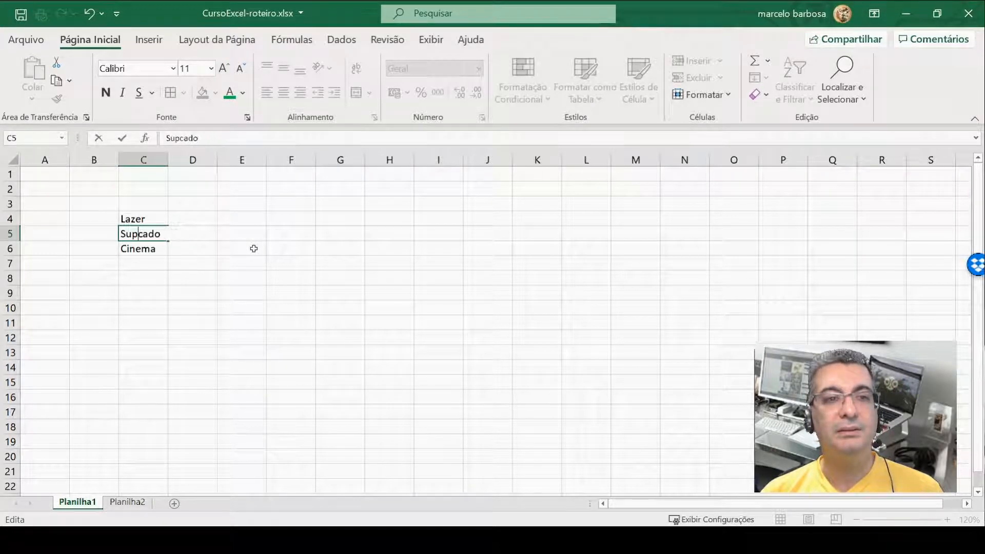
text(erm)
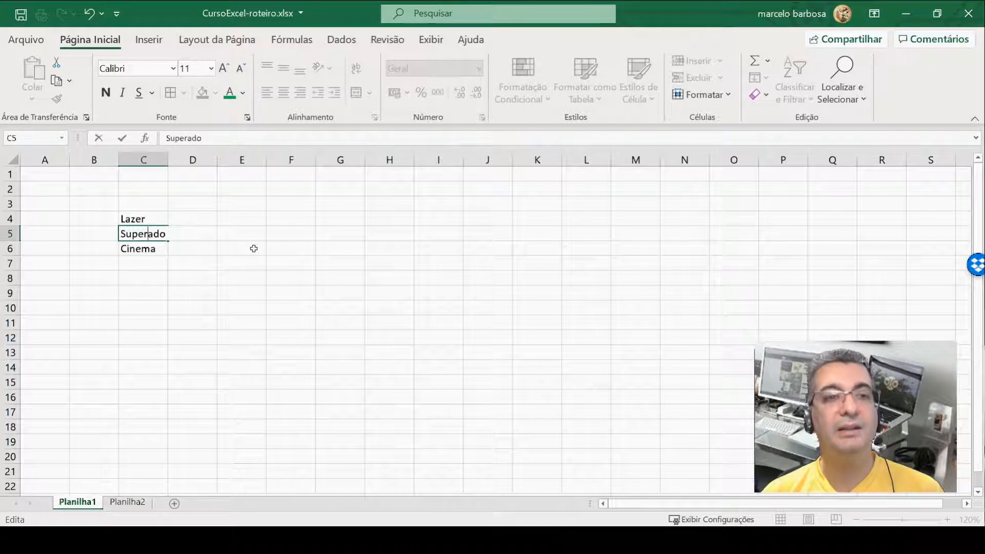
text(erc)
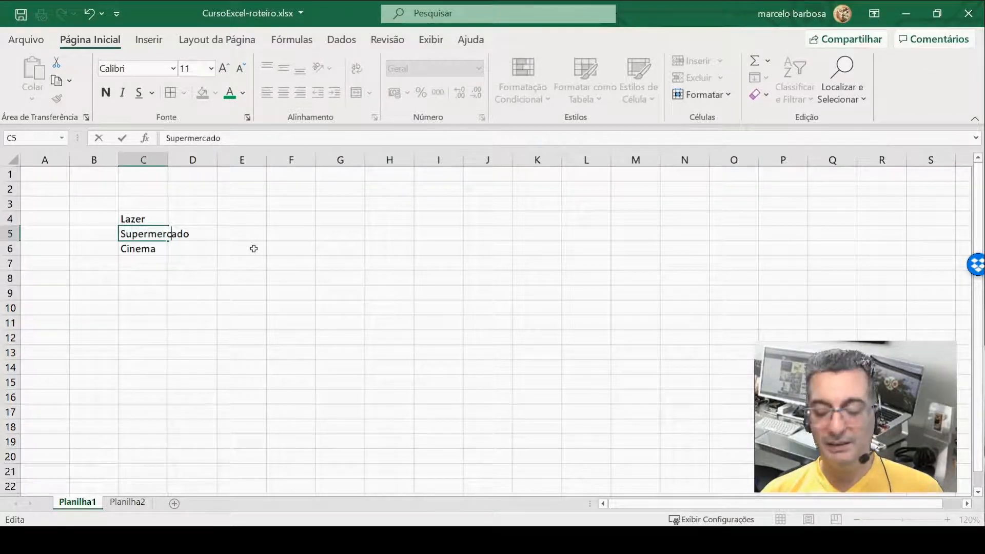
key(Return)
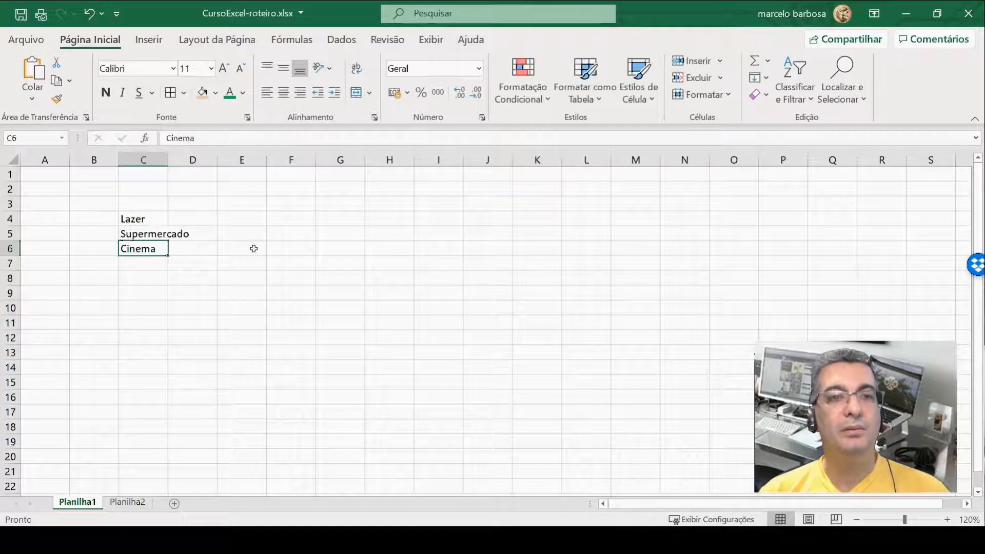
Step: Edit the text of cell C5 again, inserting stray f letters after Sup
click(166, 236)
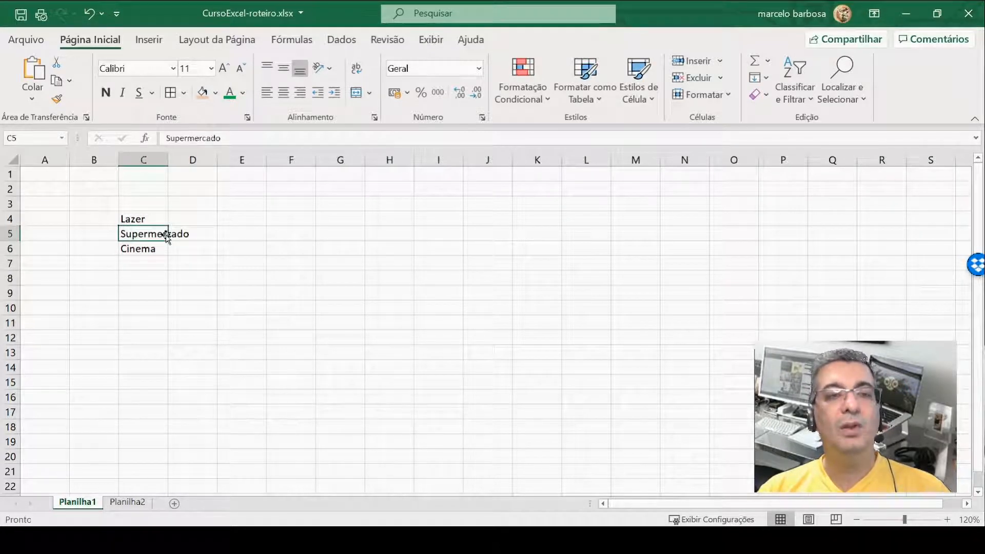
click(187, 139)
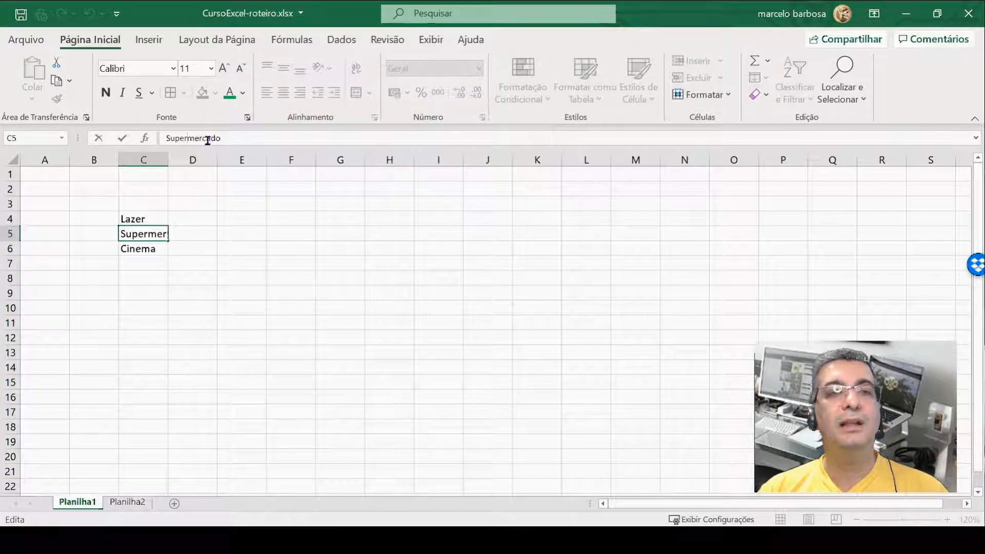
click(205, 138)
click(178, 138)
text(ffff)
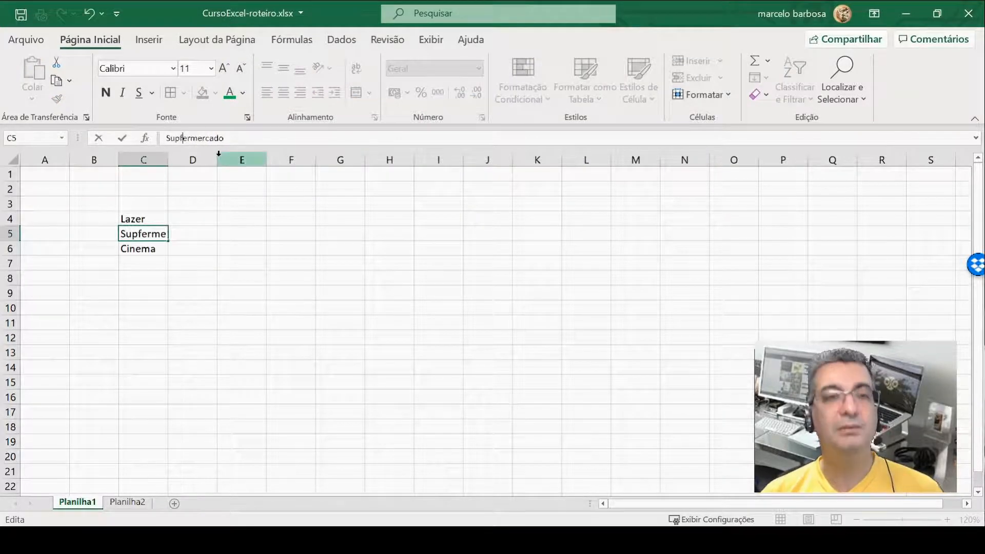
Step: Delete the stray f letters from cell C5 and commit the entry as Supermercado
key(BackSpace)
key(BackSpace)
key(BackSpace)
key(BackSpace)
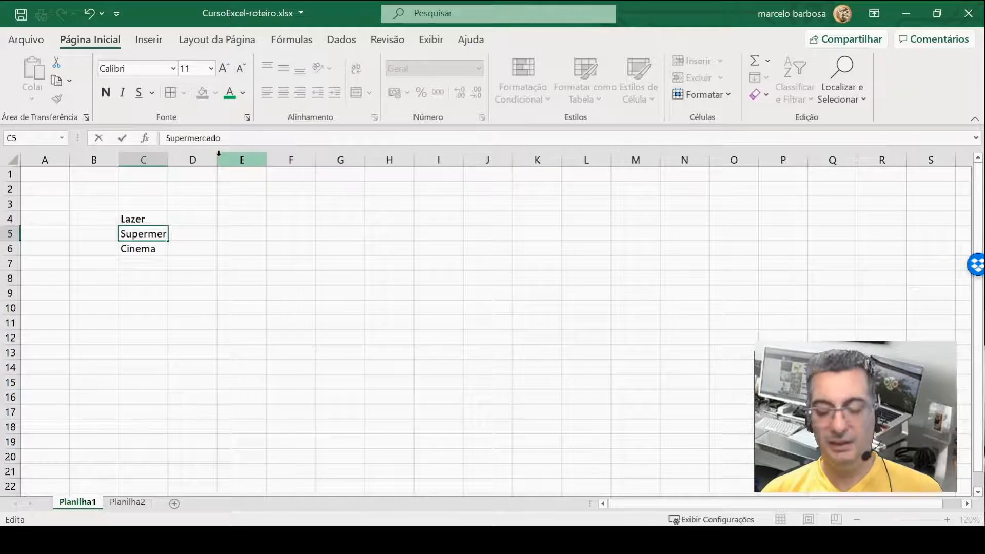
key(Return)
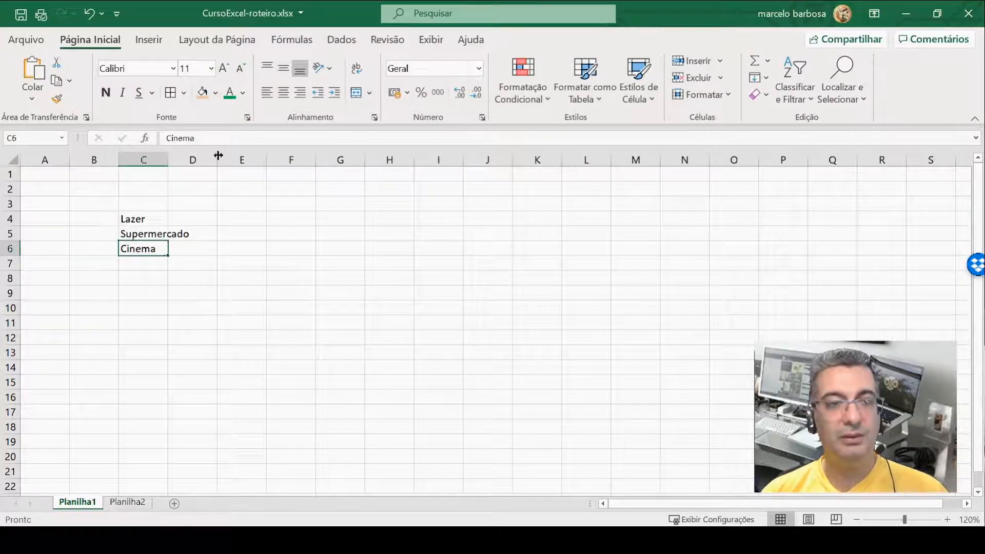
Step: Enter Restaurante in cell C7 and Gasolina in cell C8, below Cinema
key(Return)
text(Restaurante)
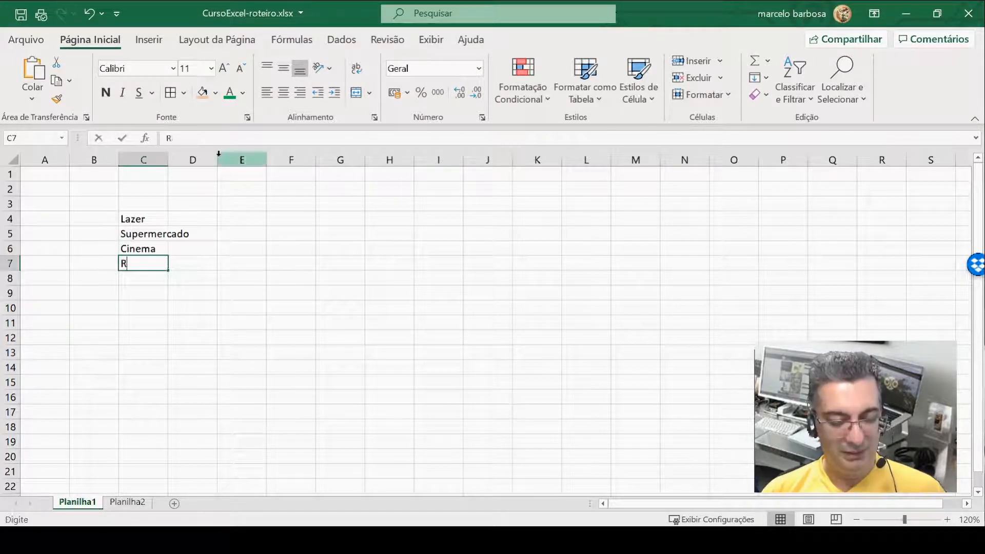
key(Return)
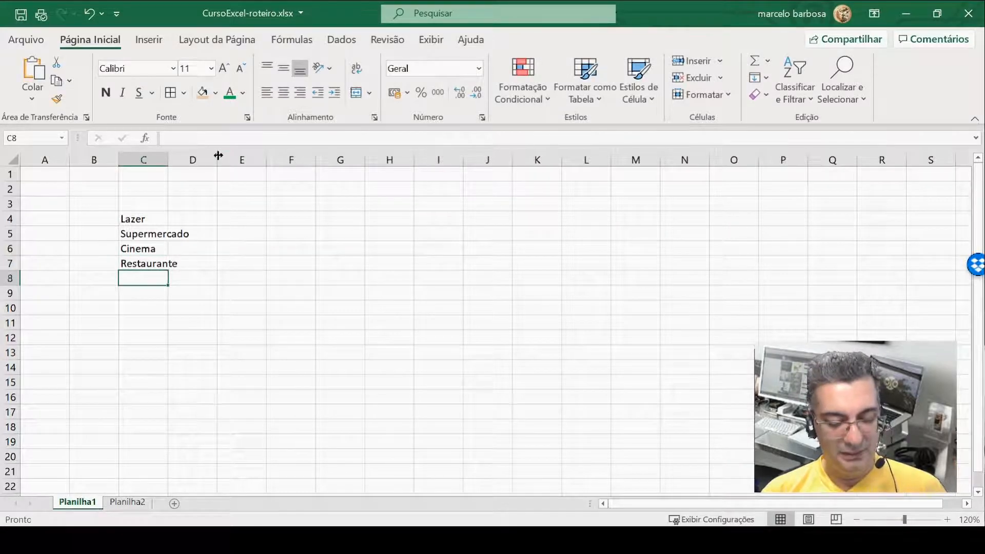
text(Gasolina)
key(Return)
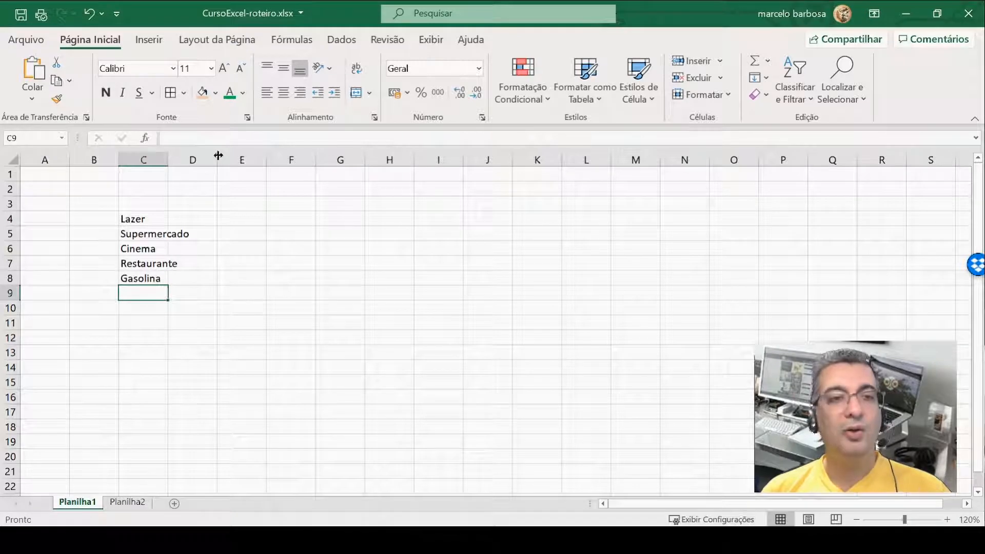
Step: Enter the dates 1-5 in cell B4 and 10-5 in cell B5, beside Lazer and Supermercado
key(Up)
key(Up)
key(Up)
key(Up)
key(Up)
key(Left)
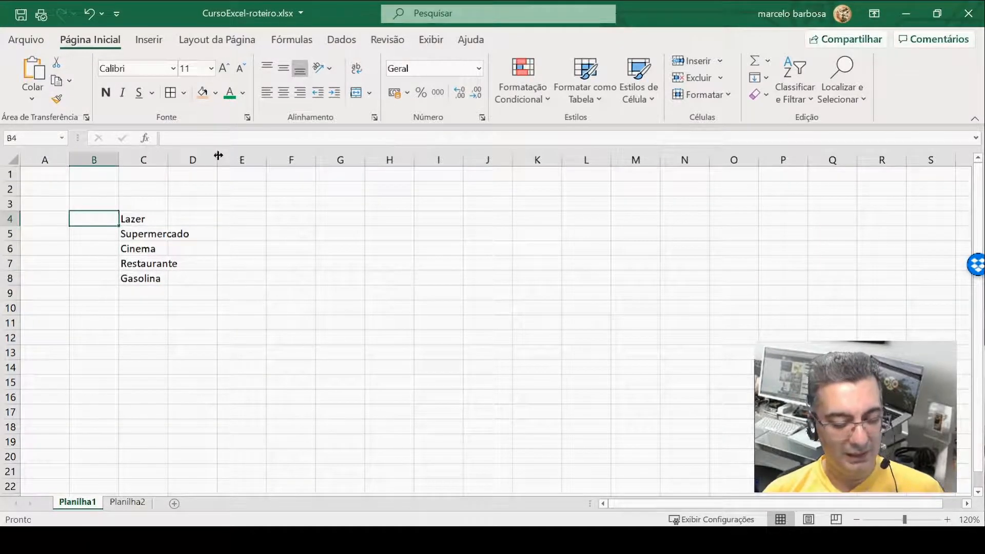
text(1-5)
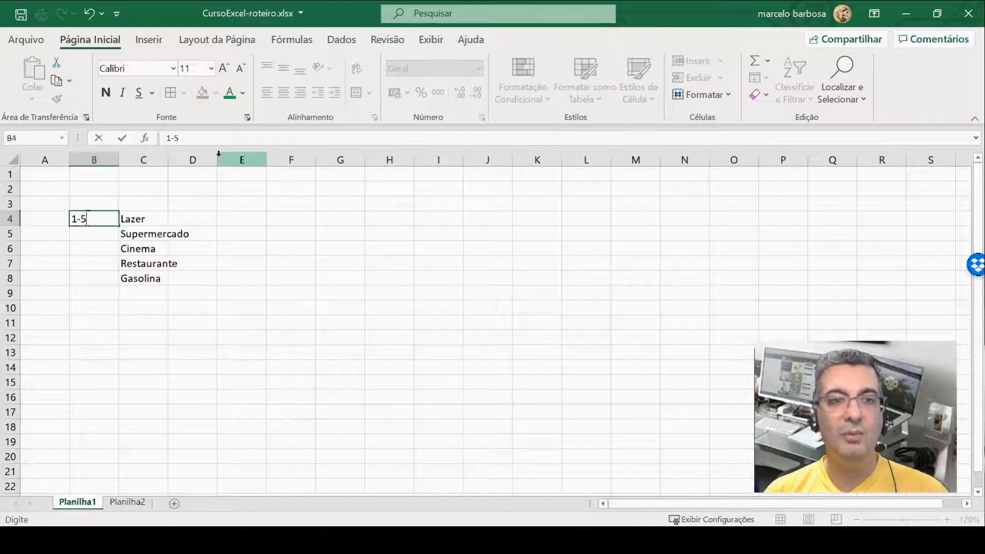
key(Return)
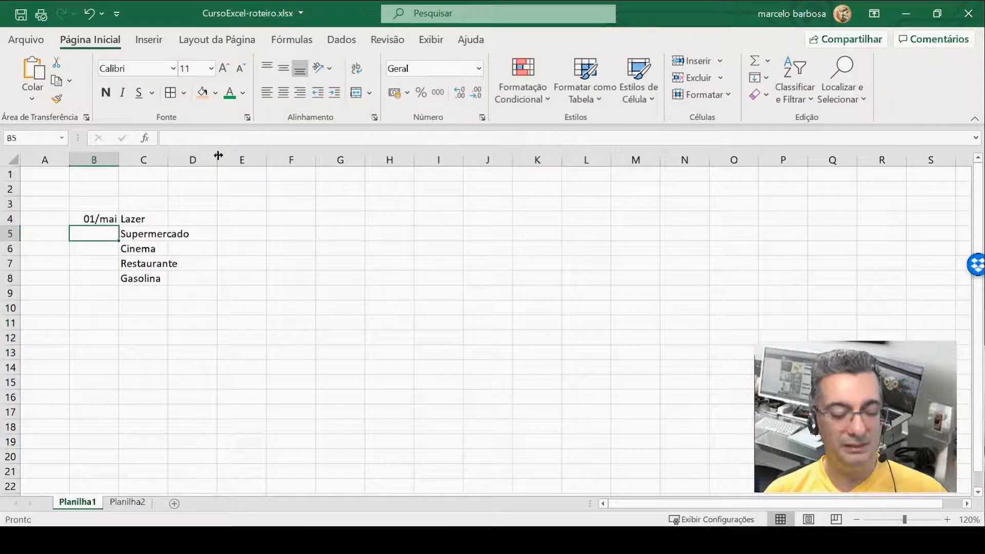
text(10-5)
key(Return)
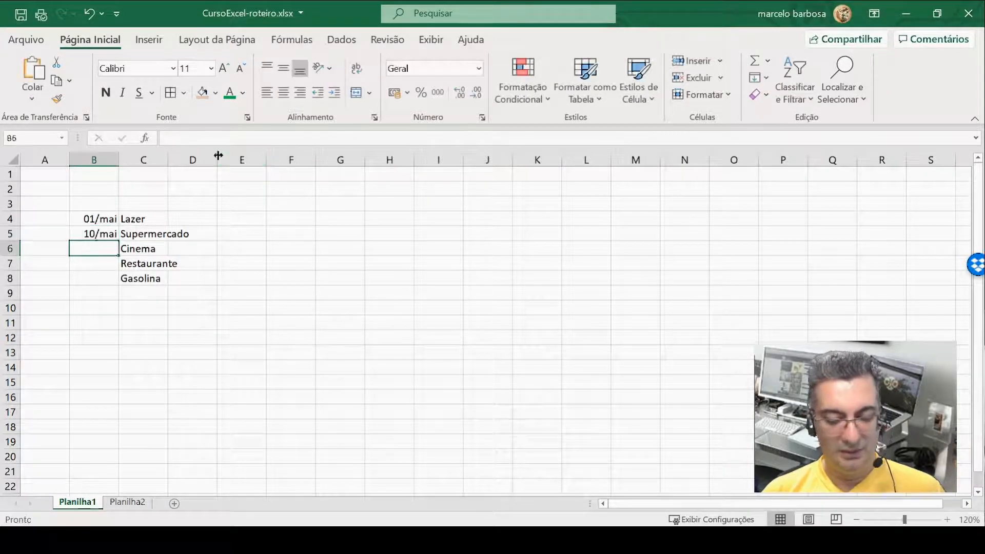
Step: Enter the dates 21-5, 22-5 and 23-5 in cells B6 to B8
text(21-5)
key(Return)
text(22-5)
key(Return)
text(23-5)
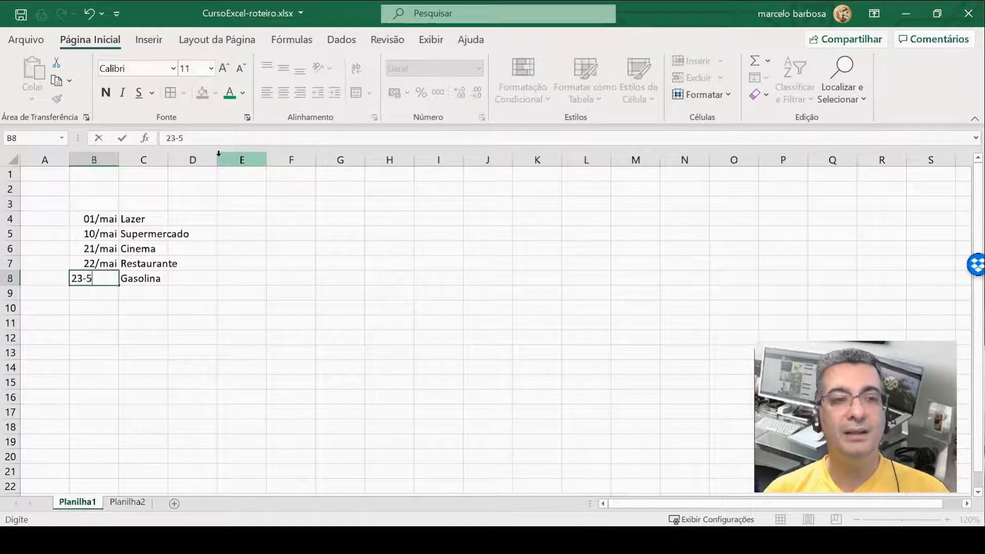
key(Return)
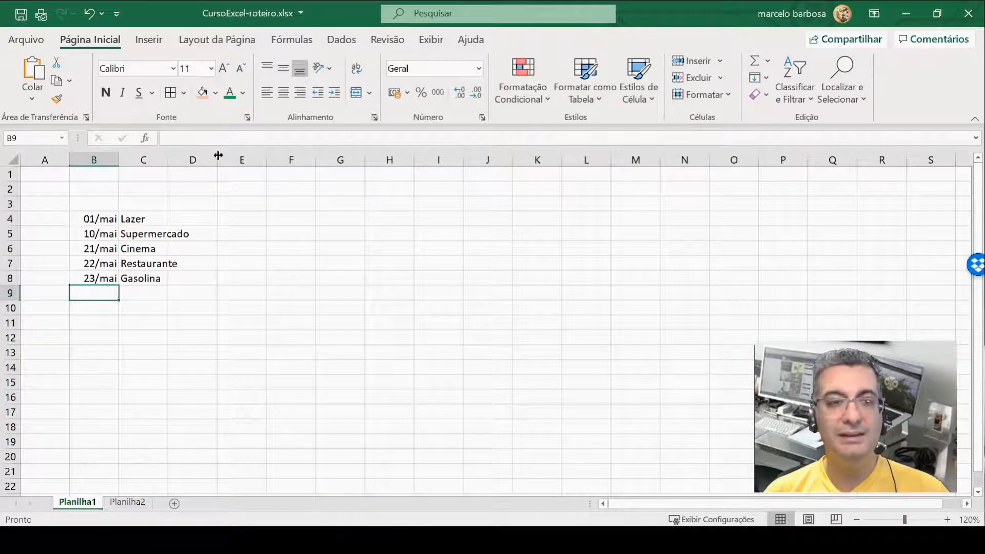
Step: Enter the amount 100 for Lazer in cell D4
key(Right)
key(Right)
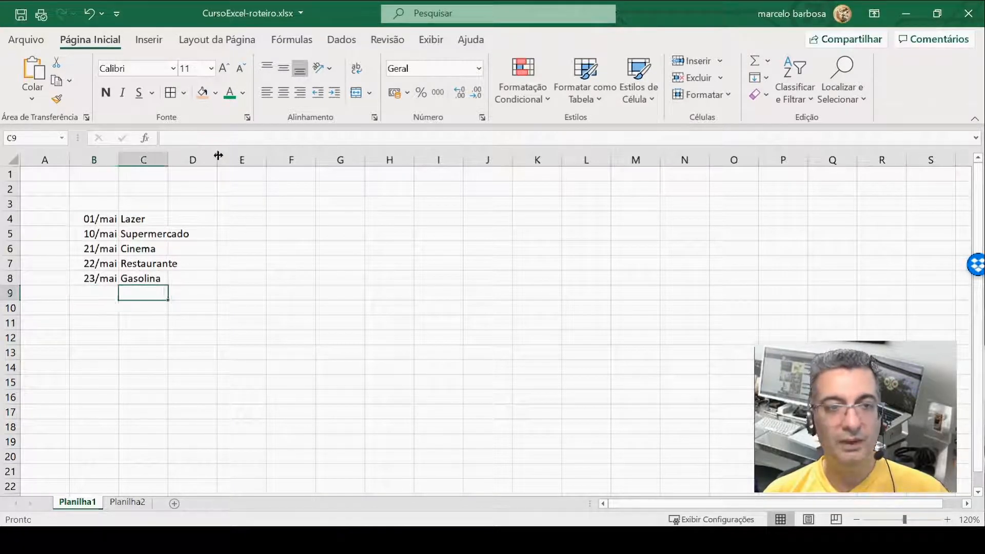
key(Up)
key(Up)
key(Up)
key(Up)
key(Up)
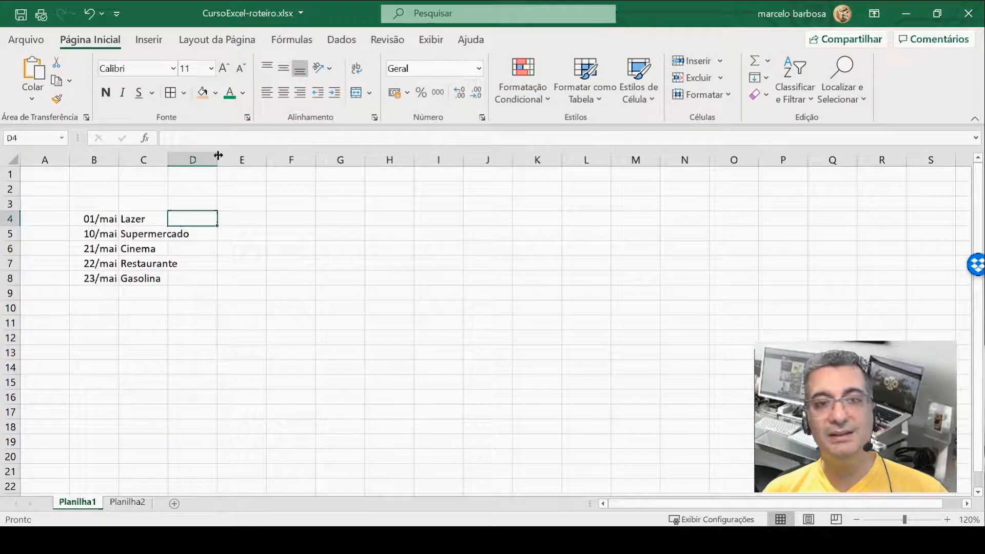
text(100)
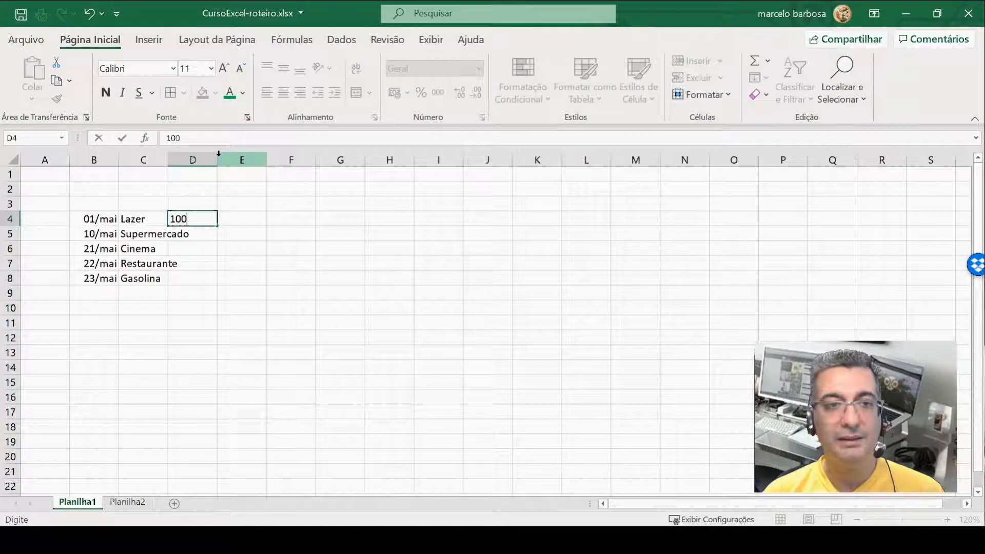
key(Return)
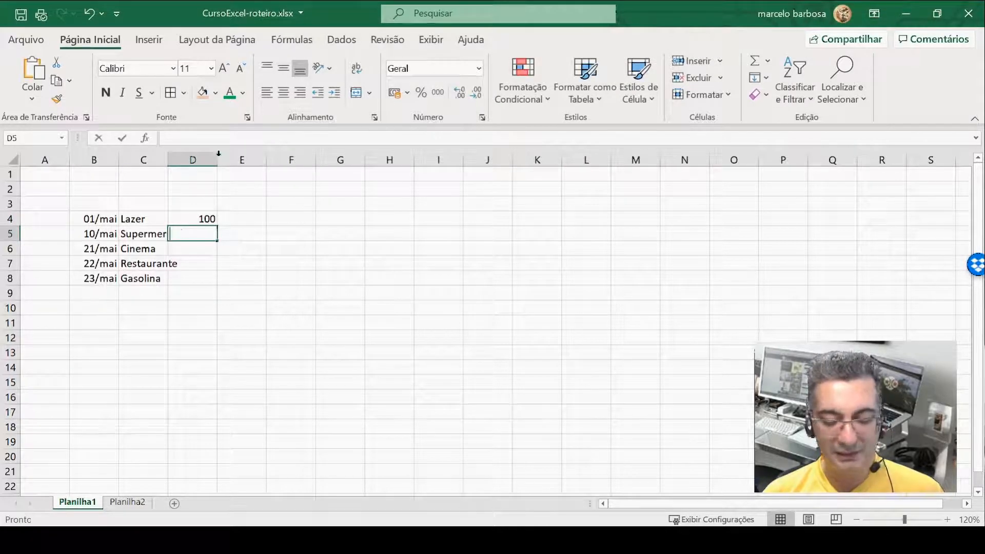
Step: Enter the amounts 300, 120, 80 and 240 in cells D5 to D8
text(300)
key(Return)
text(120)
key(Return)
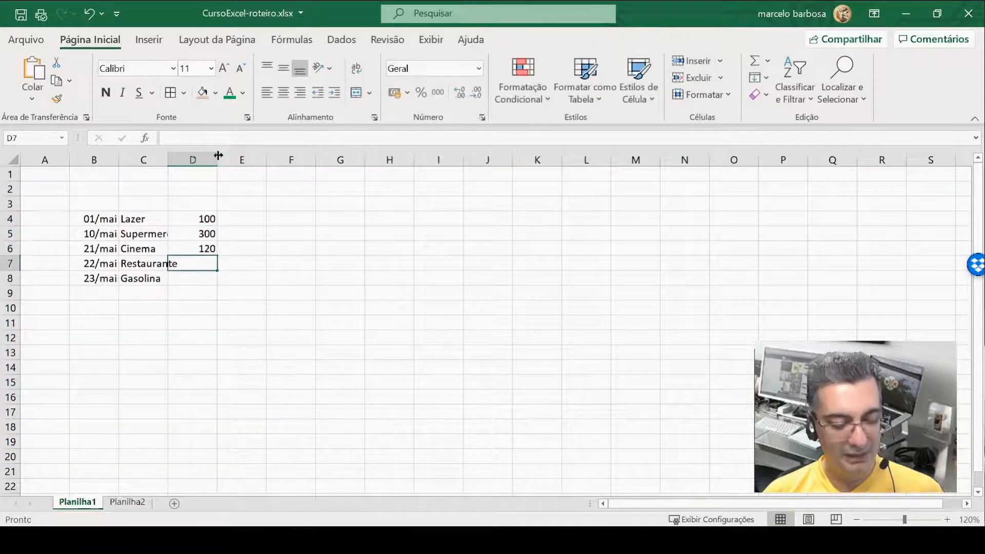
text(80)
key(Return)
text(240)
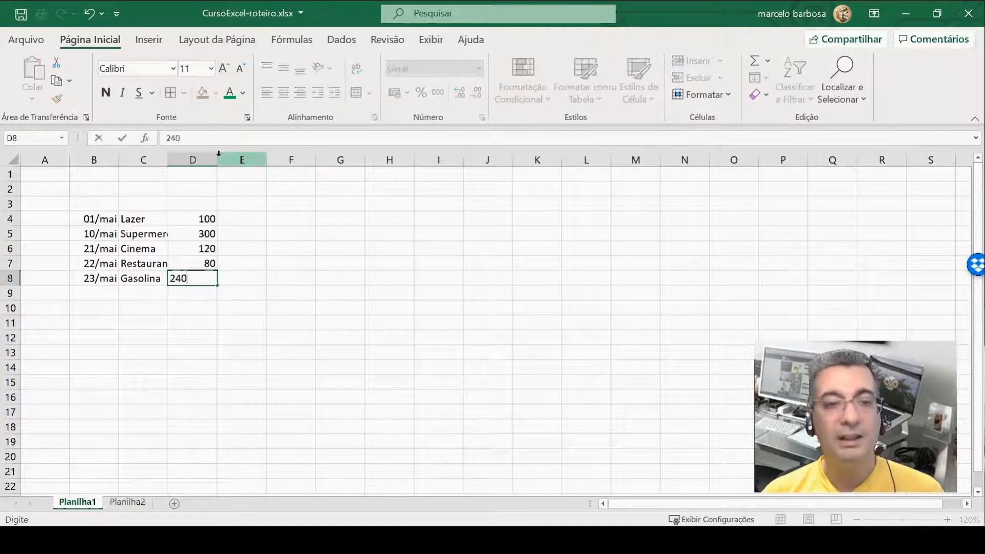
key(Return)
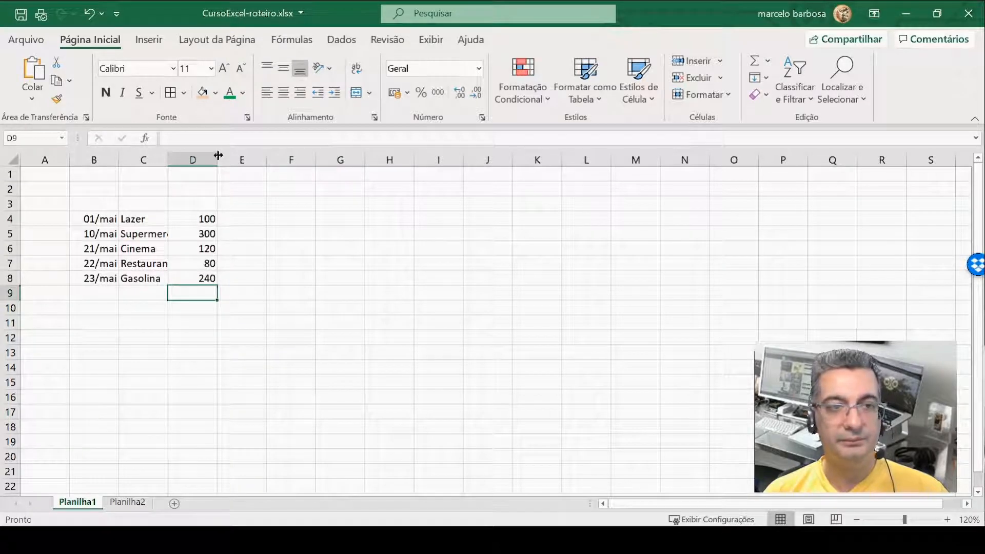
Step: Enter the column header Data in cell B3, above the dates
key(Left)
key(Left)
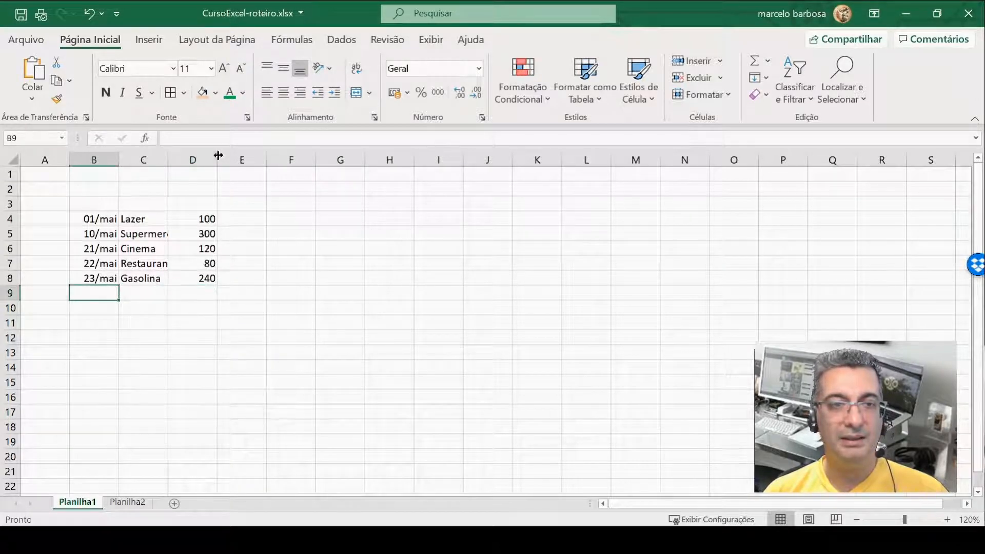
key(Up)
key(Up)
key(Up)
key(Up)
key(Up)
key(Up)
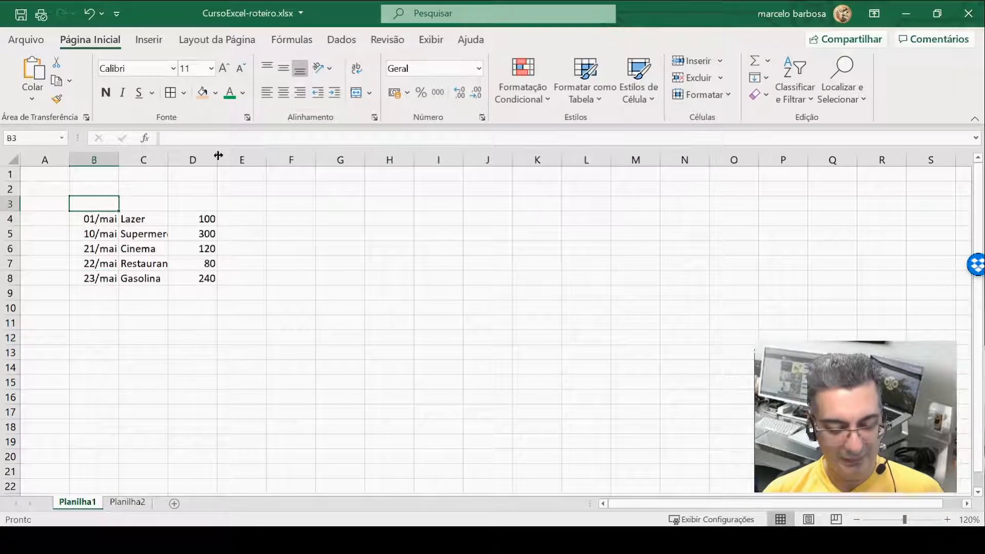
text(Data)
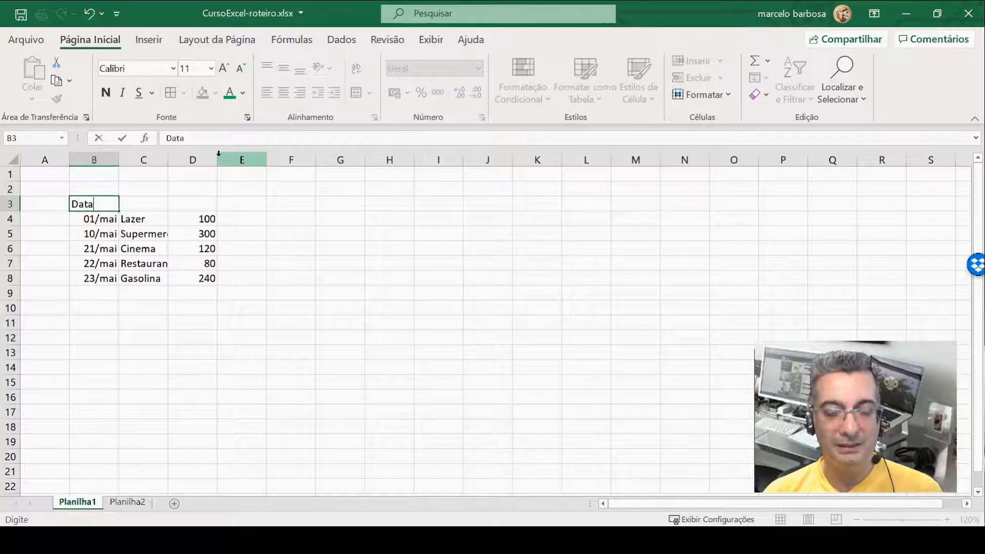
key(Tab)
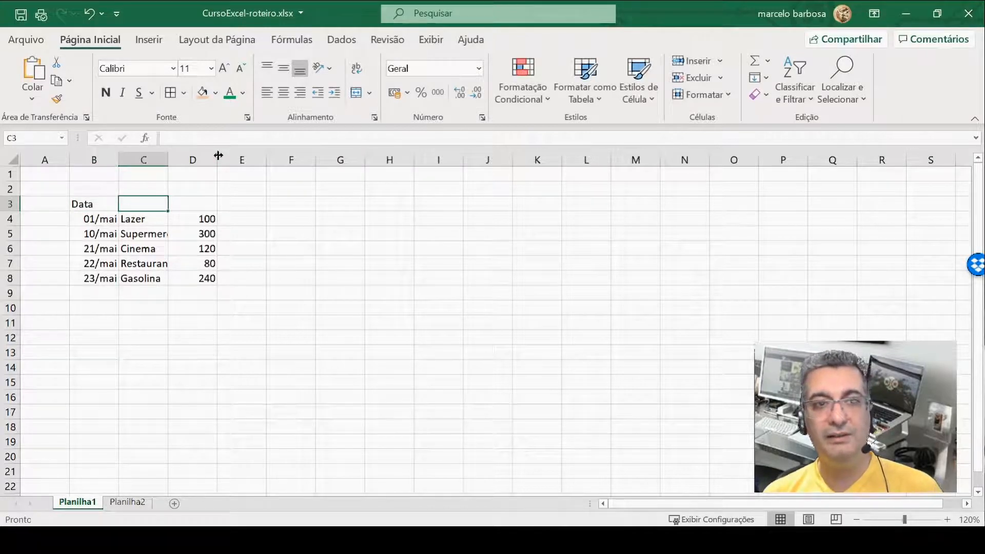
Step: Enter the column headers Descrição in cell C3 and Valor in cell D3
text(Descr)
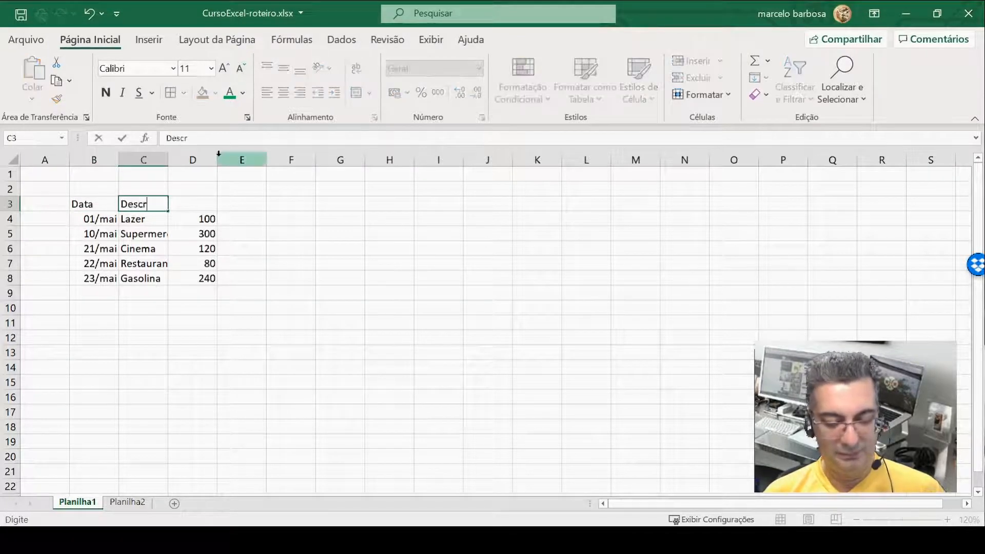
text(ião)
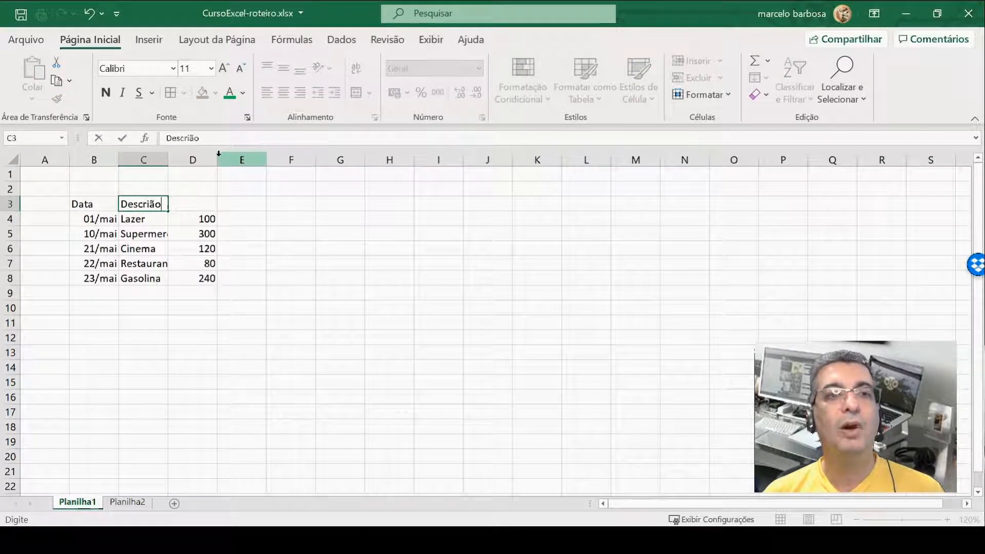
key(BackSpace)
key(BackSpace)
text(ção)
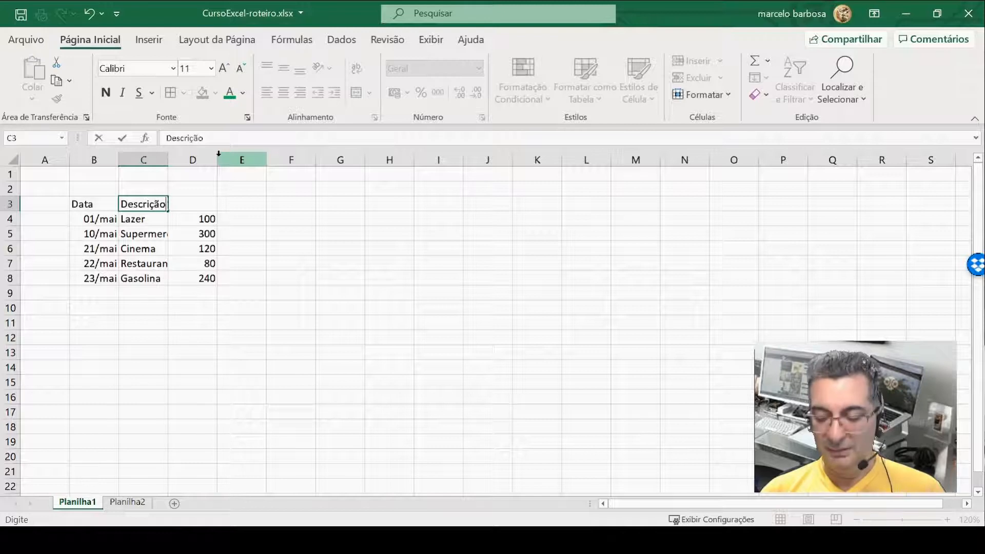
key(Tab)
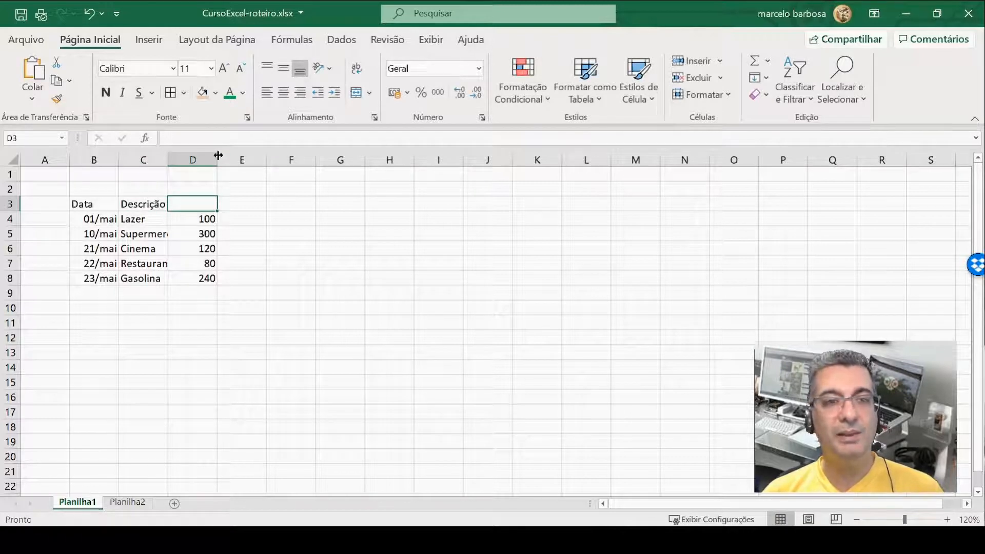
text(Valor)
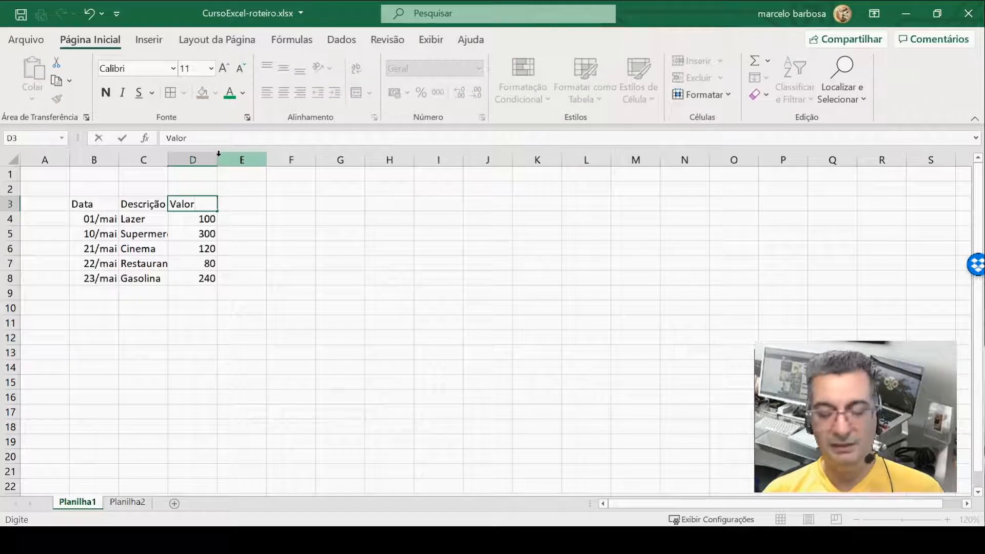
key(Return)
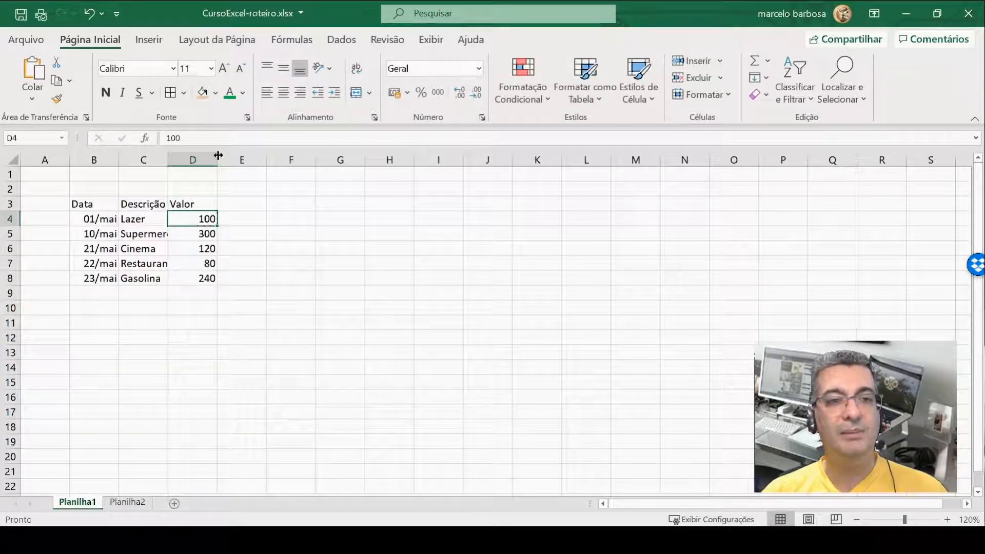
Step: Make the Data header in cell B3 bold
key(Left)
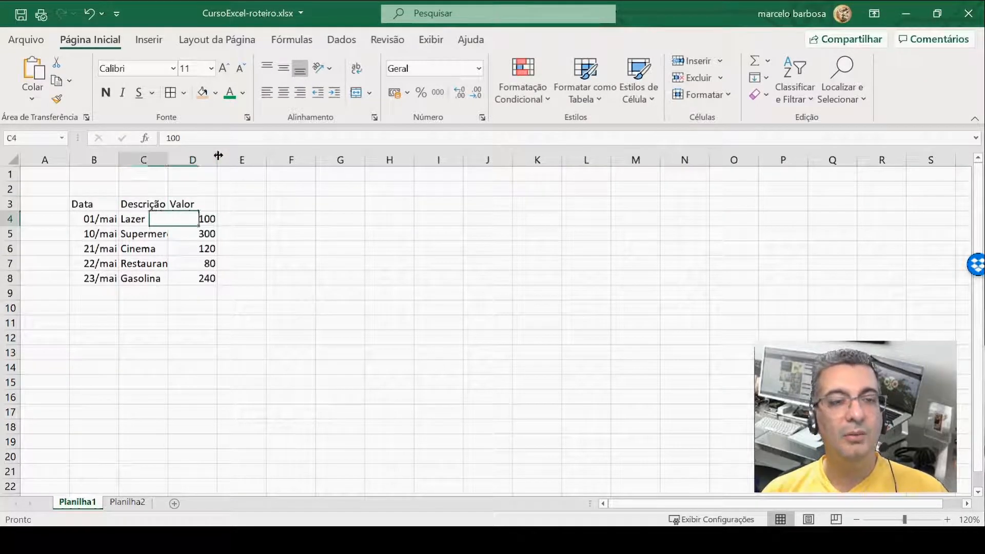
key(Left)
key(Up)
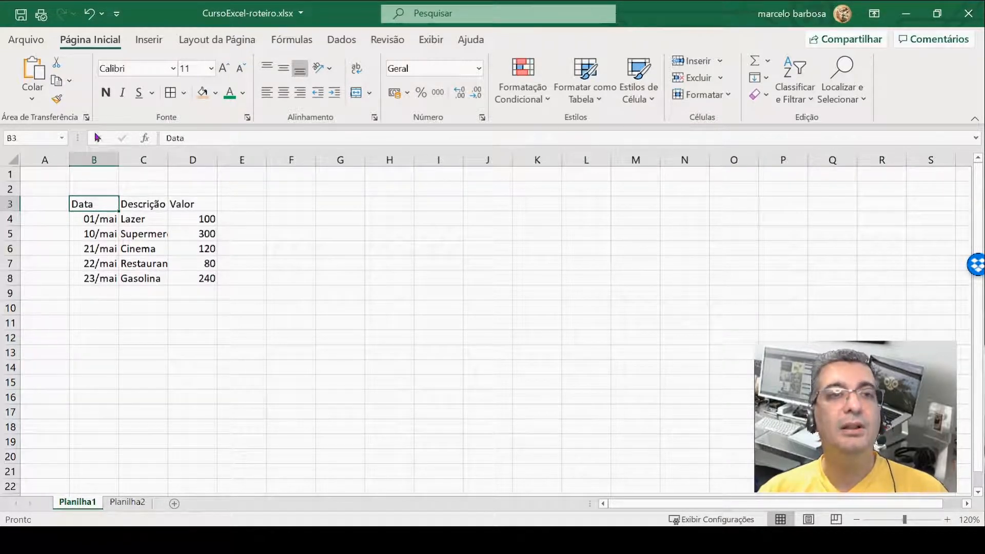
click(106, 98)
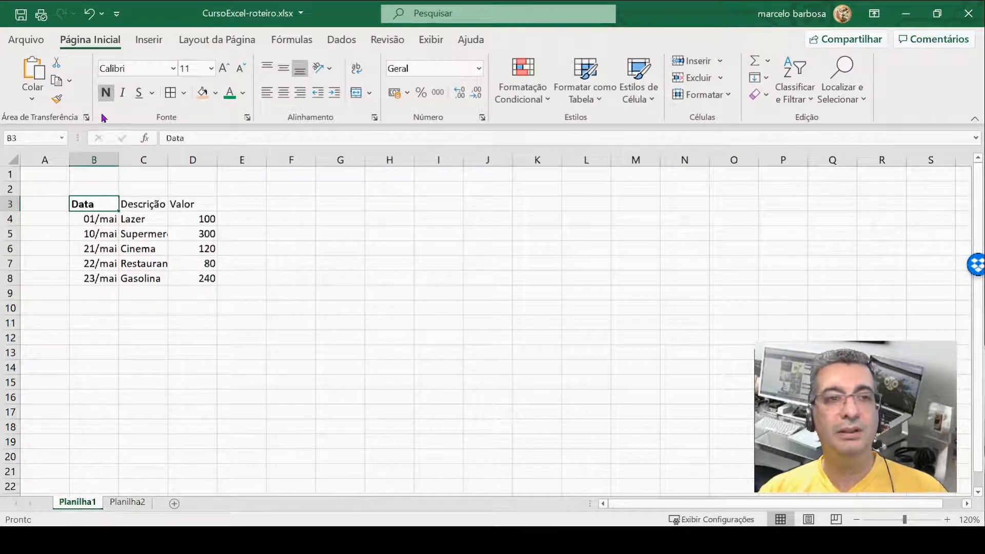
Step: Remove the bold formatting from the Data header in cell B3
click(143, 205)
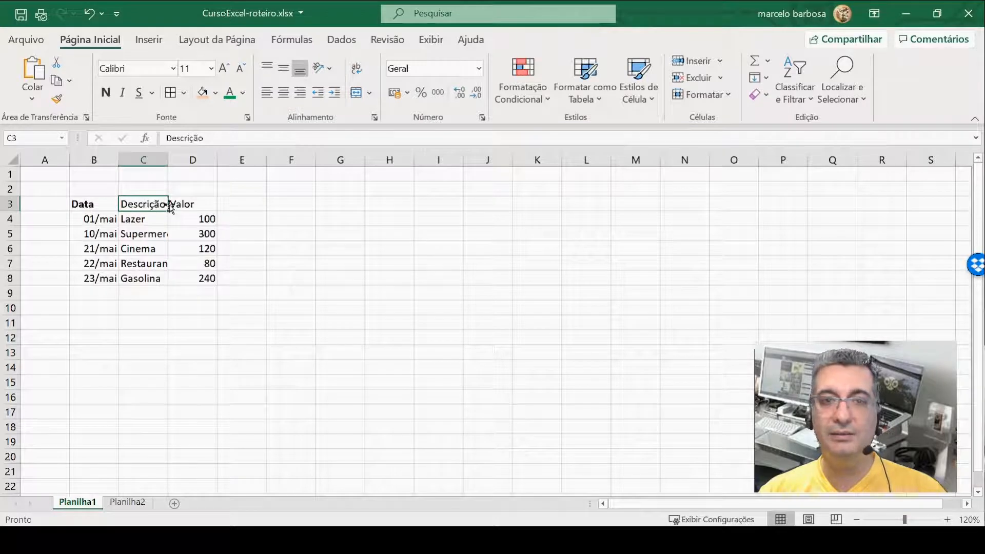
click(193, 205)
click(154, 236)
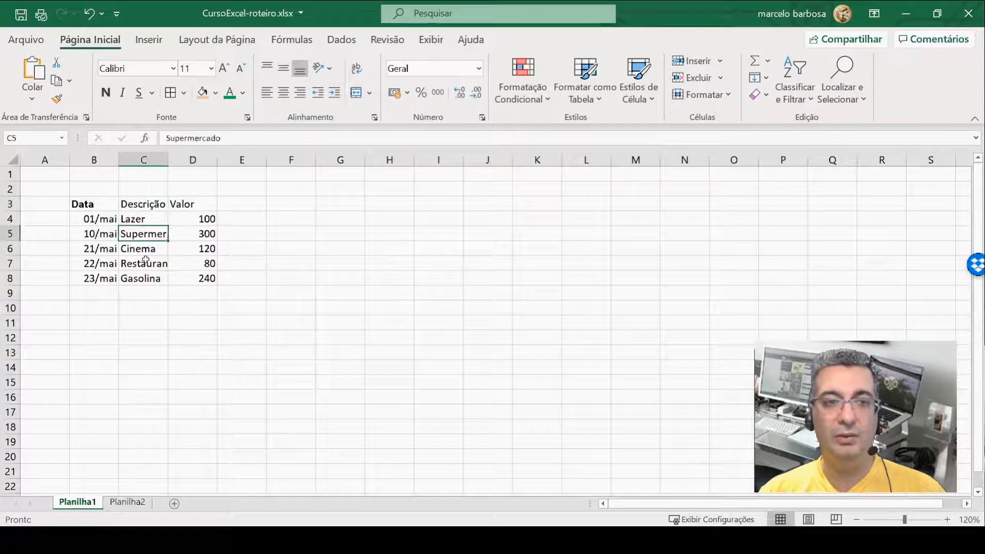
click(146, 261)
click(95, 206)
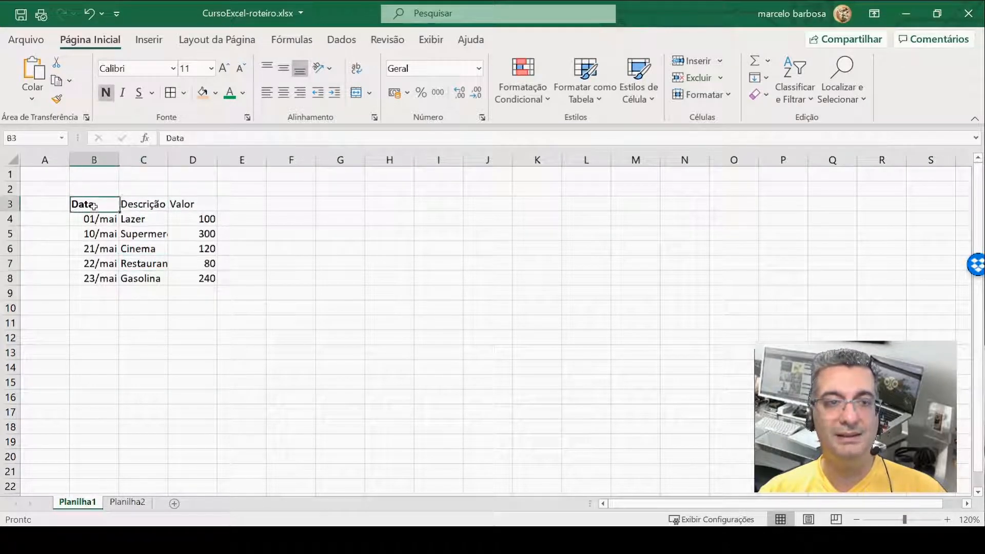
click(105, 96)
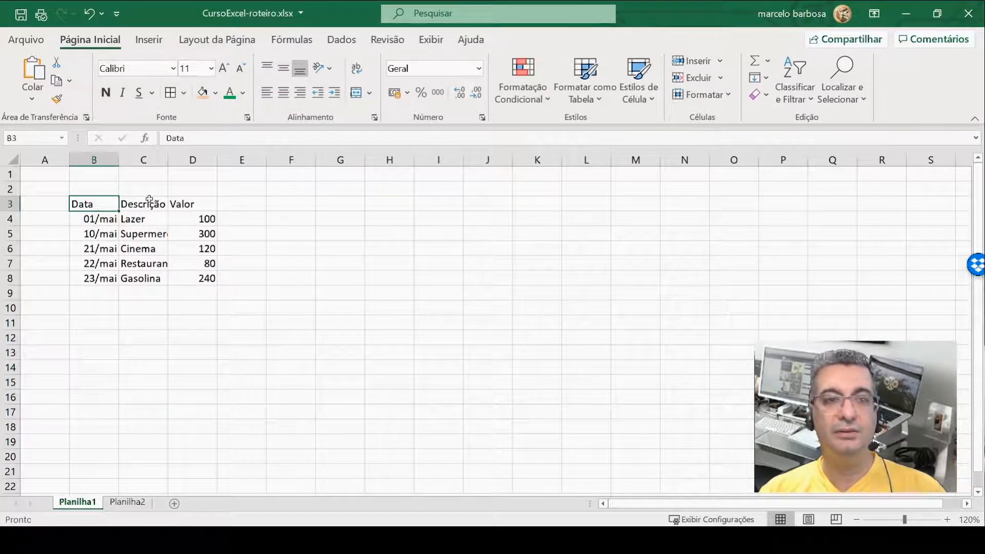
Step: Apply bold to the Descrição header in cell C3 and remove it again
click(149, 205)
click(105, 94)
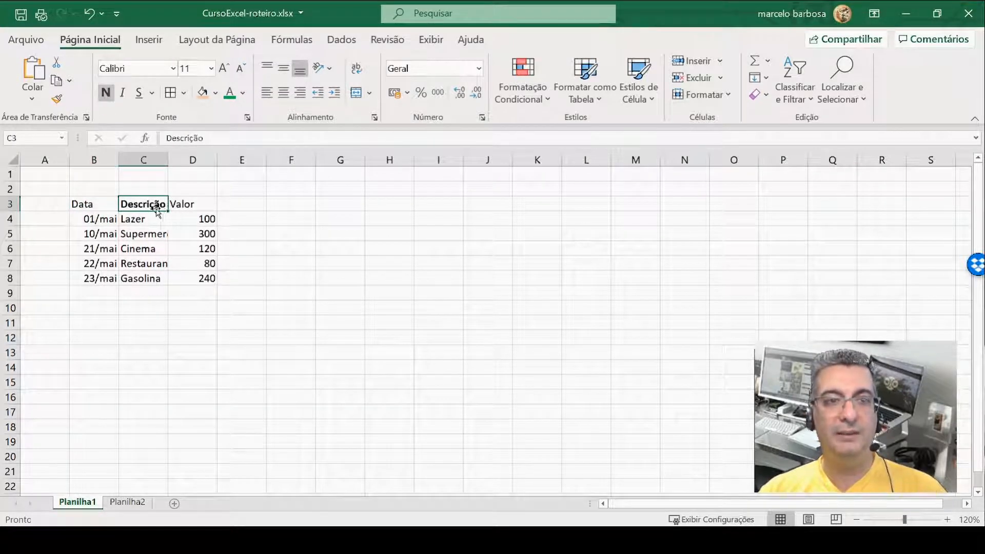
click(106, 93)
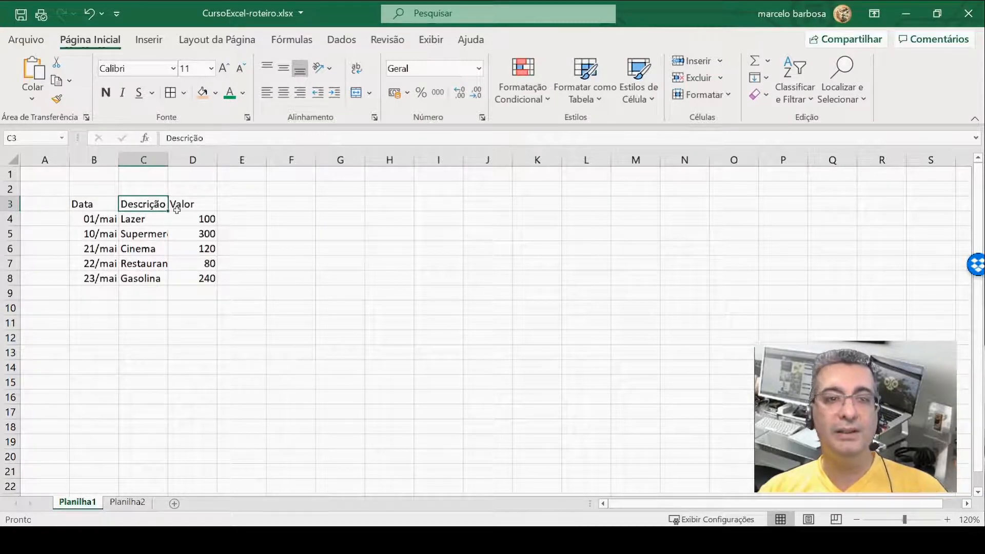
Step: Make all three column headers in B3:D3 bold at once and check each header cell's formatting
click(92, 204)
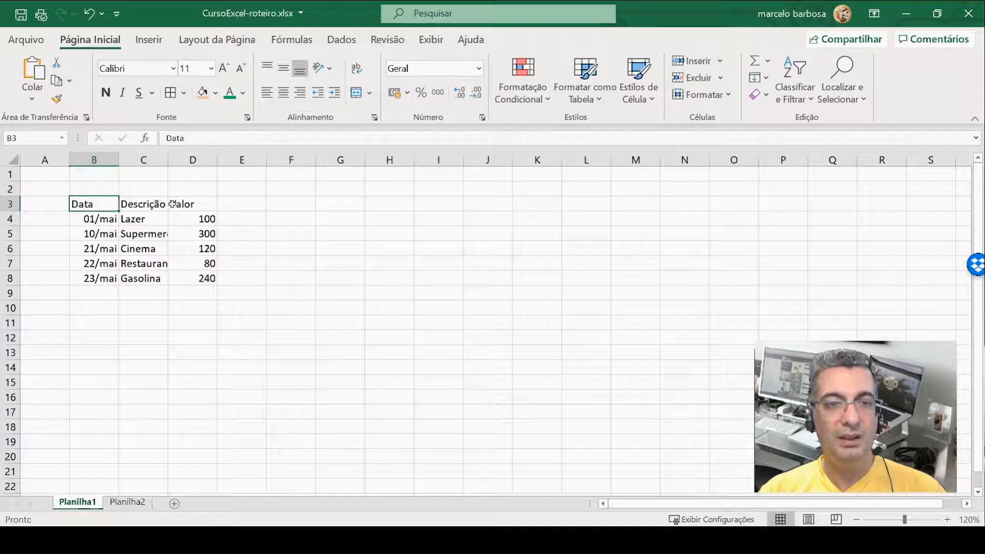
key(shift+Right)
key(shift+Right)
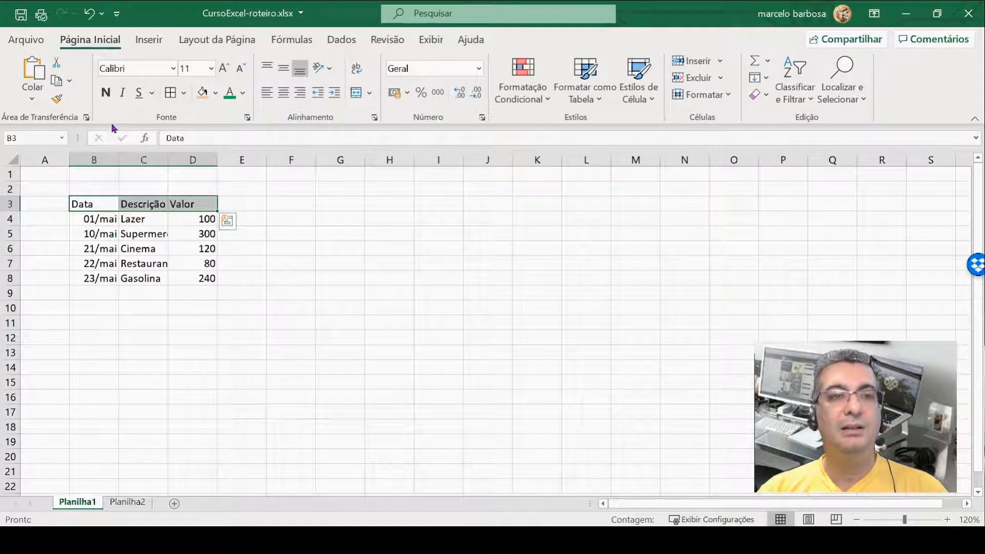
click(109, 94)
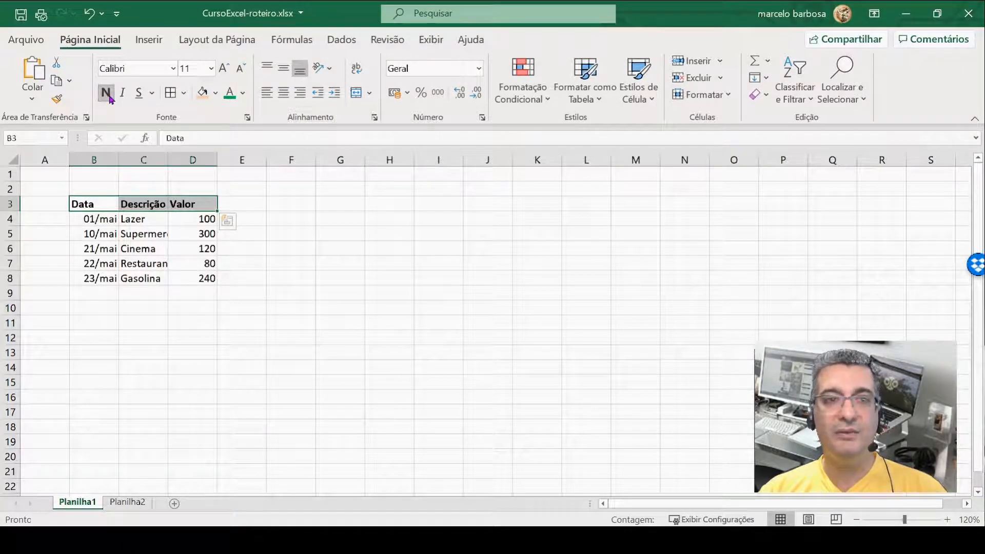
click(96, 220)
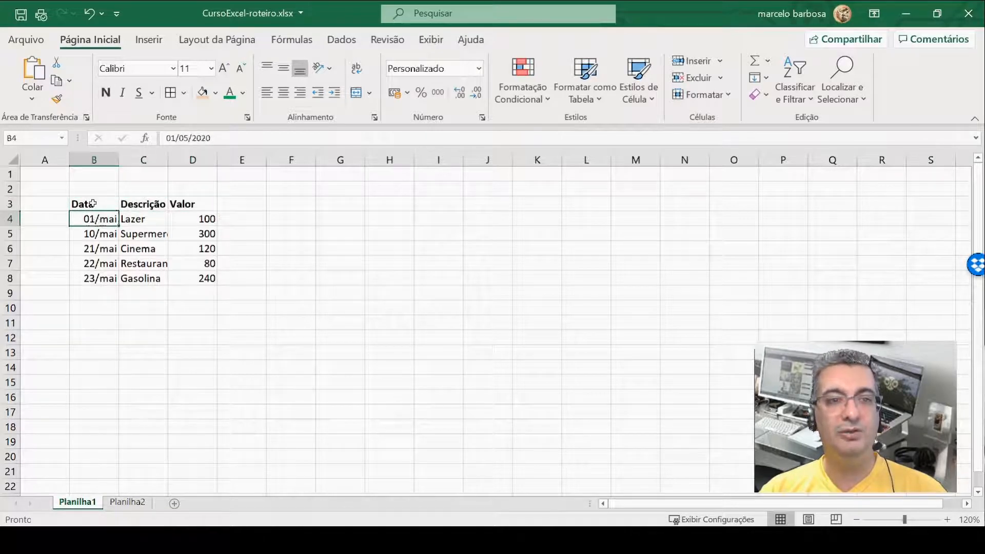
click(90, 204)
click(149, 204)
click(175, 205)
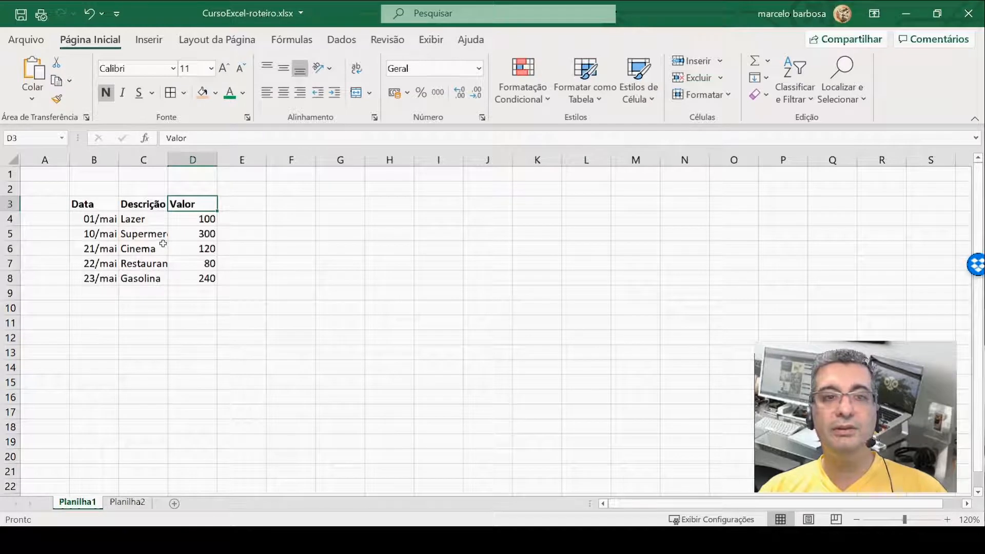
Step: Turn bold off and back on for the Data header in cell B3
click(152, 208)
key(Right)
key(Left)
key(Left)
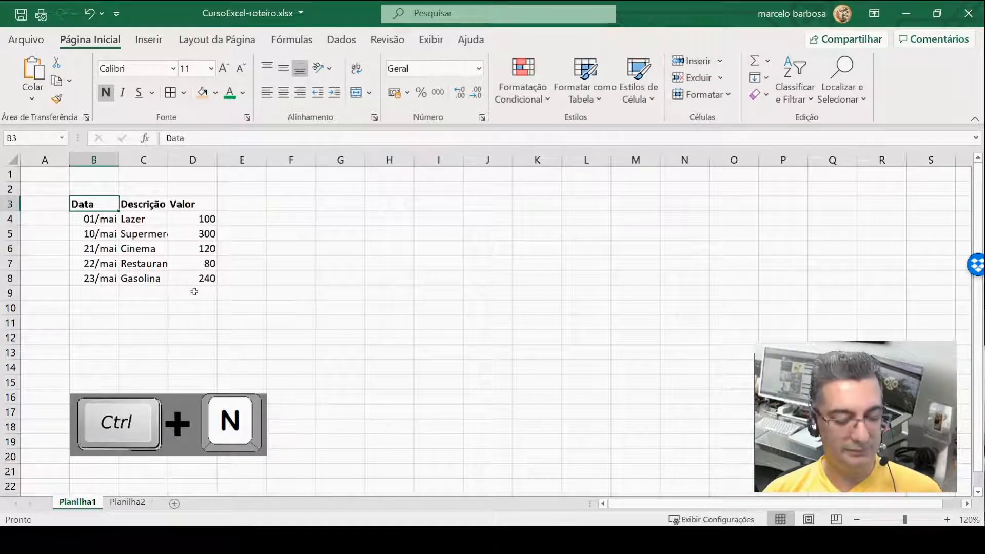
key(ctrl+n)
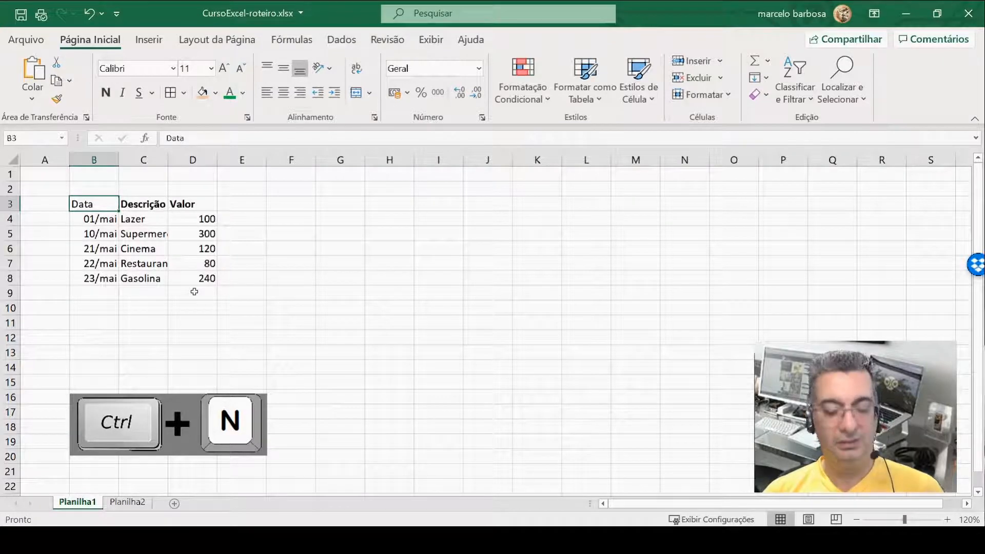
key(ctrl+n)
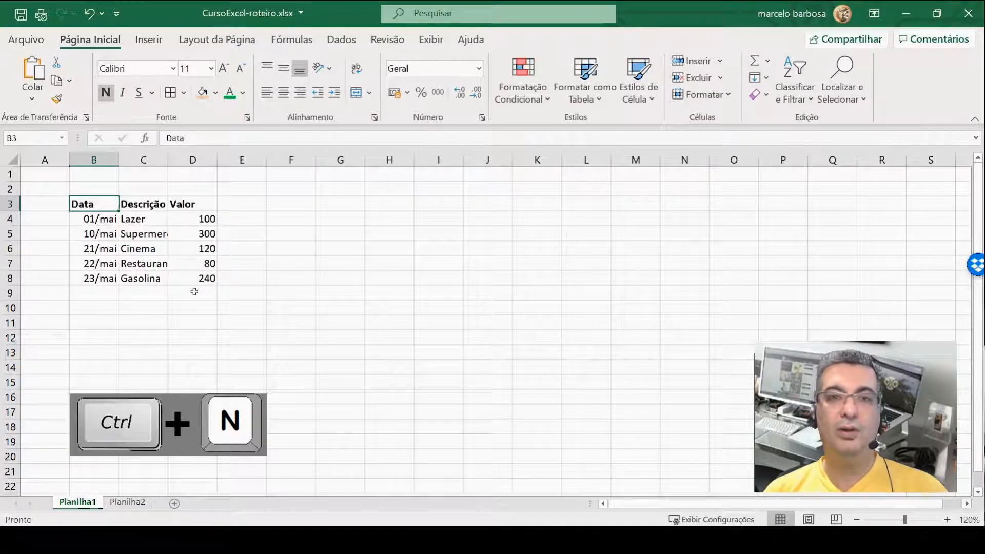
Step: Apply bold to the description Lazer in cell C4 and remove it again
key(Right)
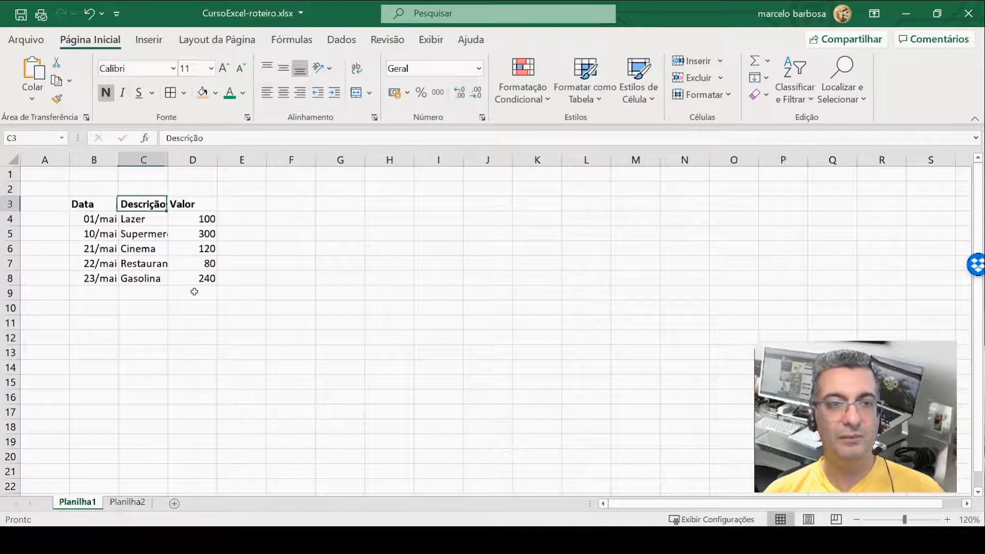
key(Down)
key(ctrl+n)
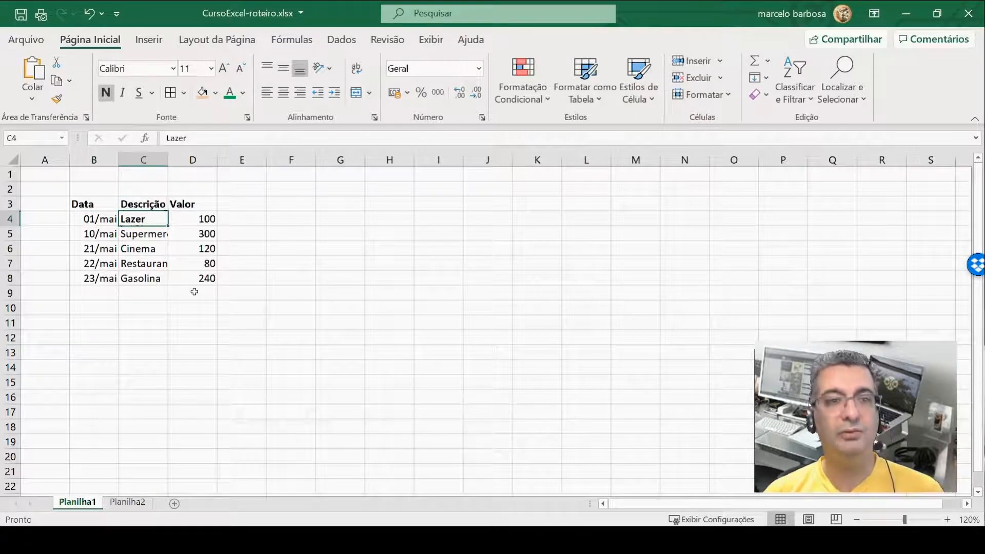
key(ctrl+n)
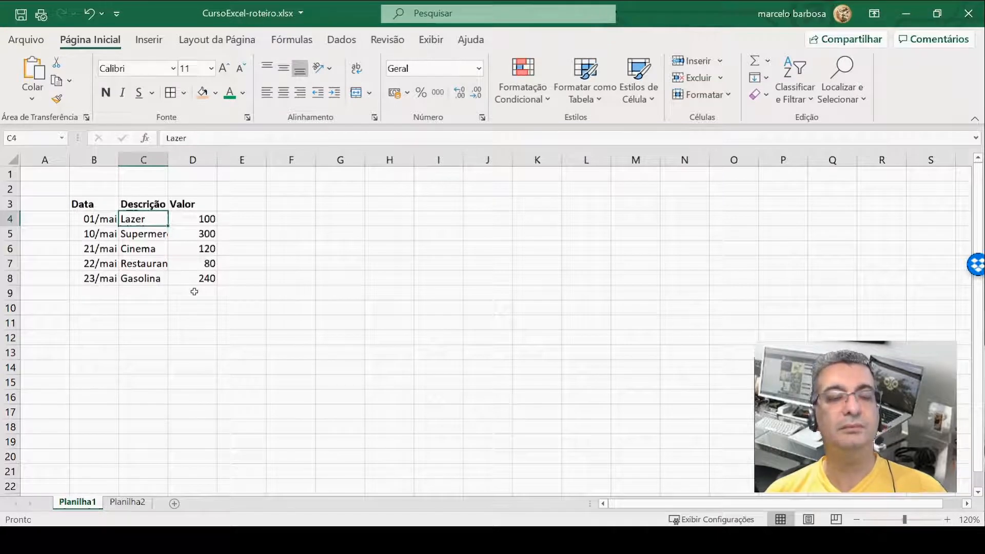
key(Down)
key(Down)
key(Down)
key(Down)
key(Down)
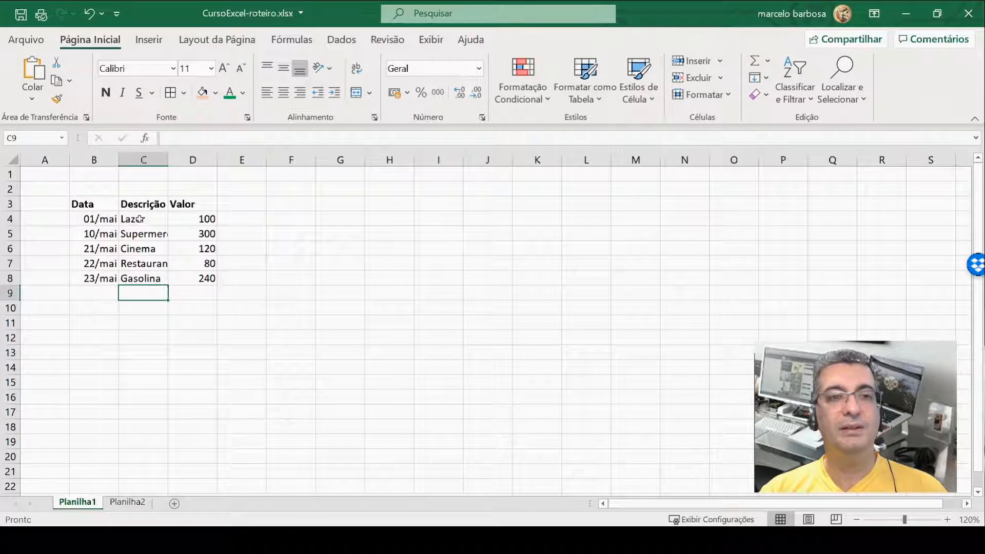
Step: Extend the existing description in cell C4 so that it reads Lazer (teatro)
click(139, 219)
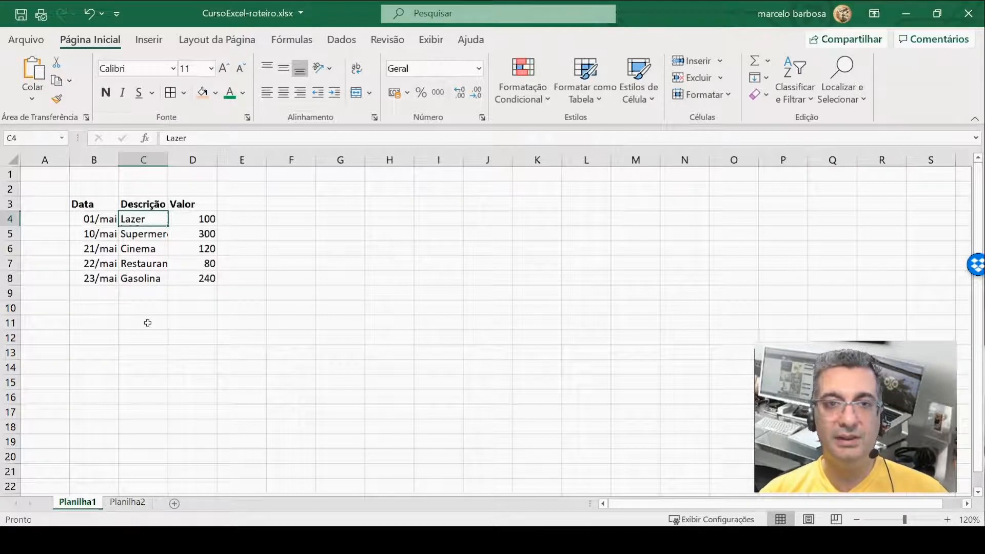
key(F2)
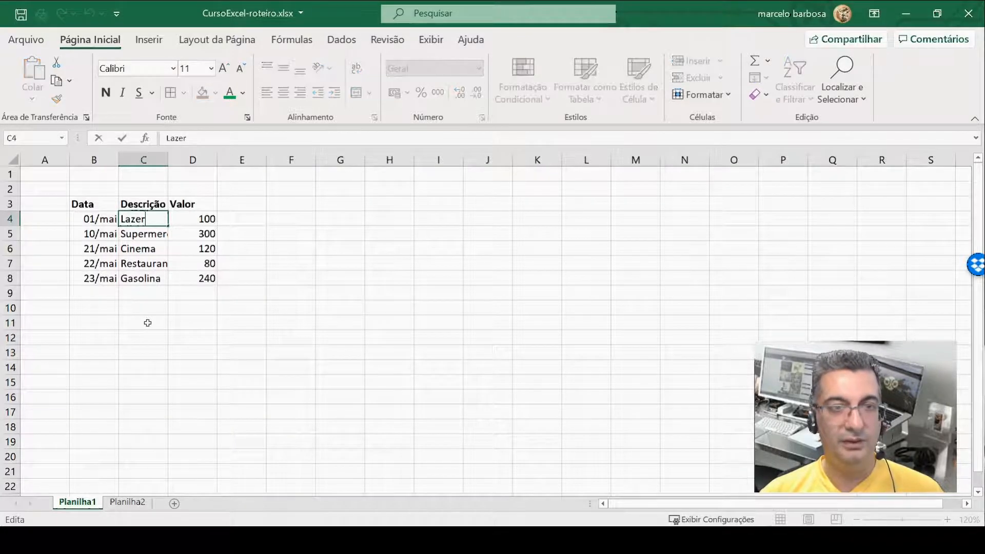
text(()
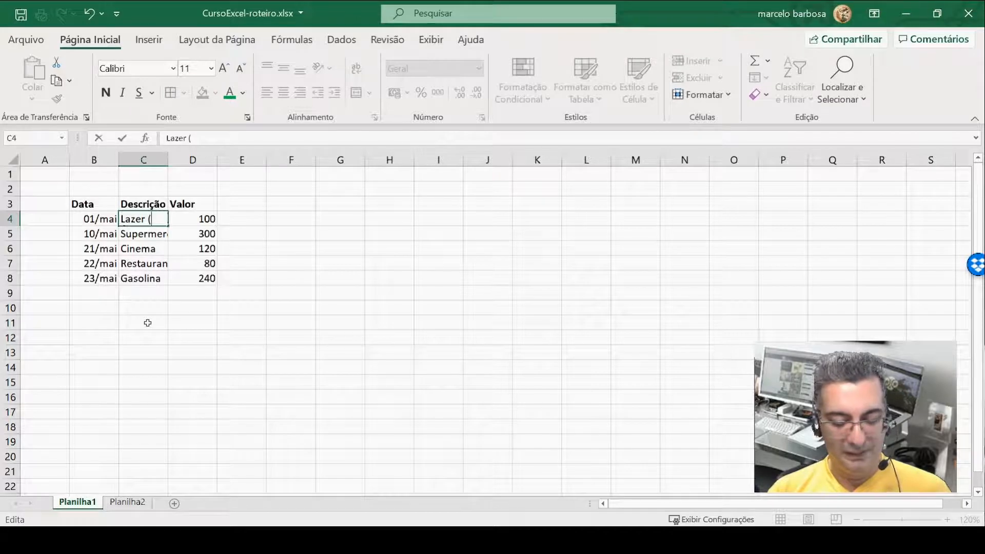
text(teatr)
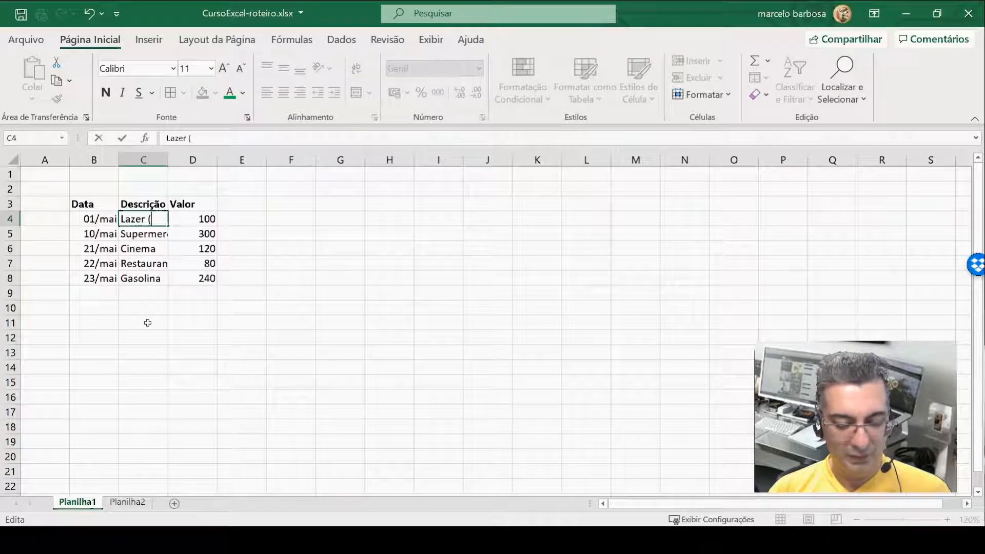
text(o)
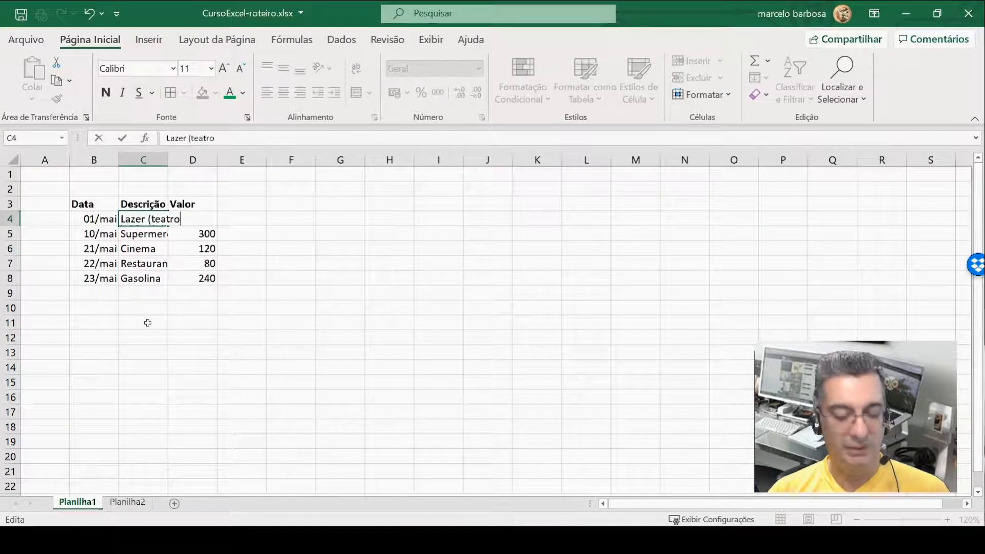
text())
key(Return)
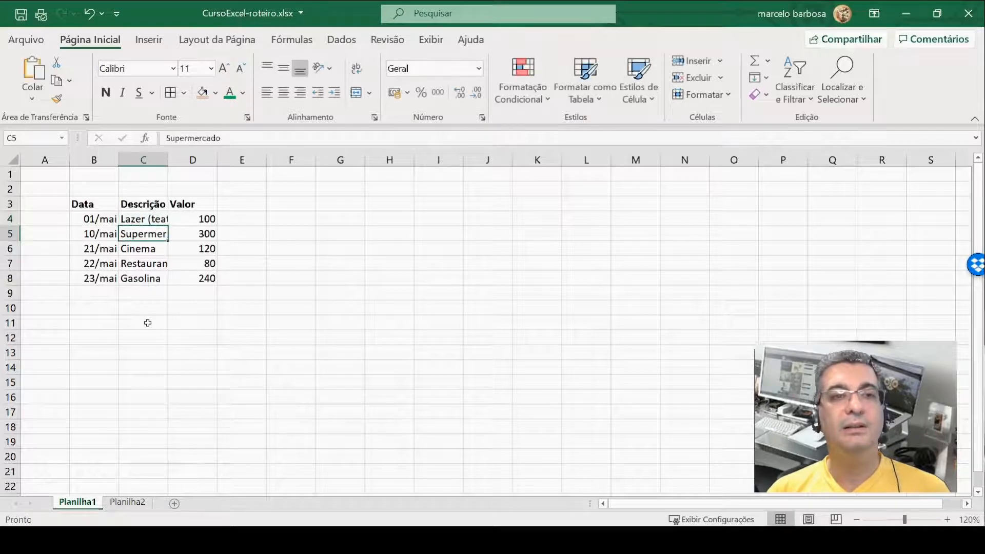
Step: Open the Supermercado description in cell C5 for editing and leave it without making a change
key(F2)
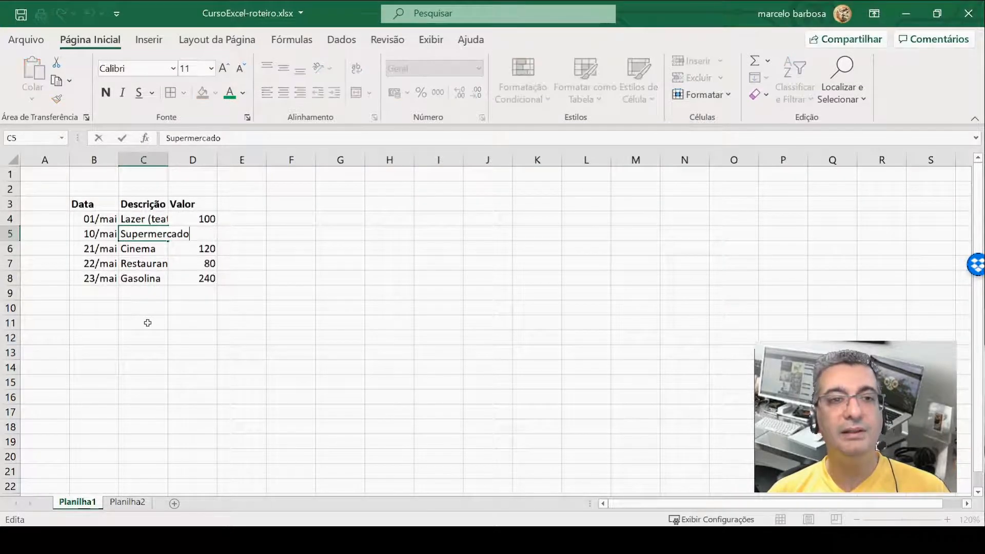
key(Escape)
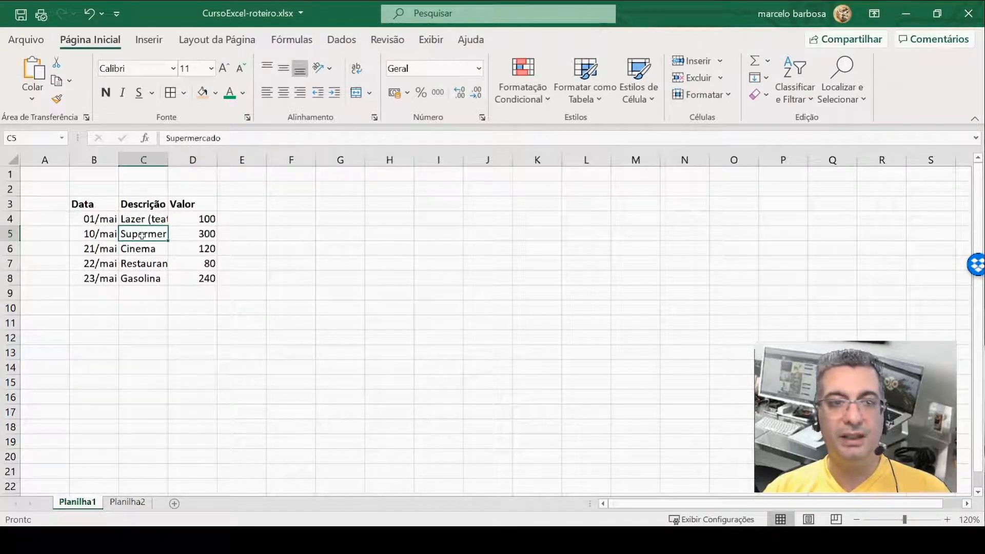
Step: Extend the existing description in cell C5 so that it reads Supermercado (hiermercado xyz)
key(F2)
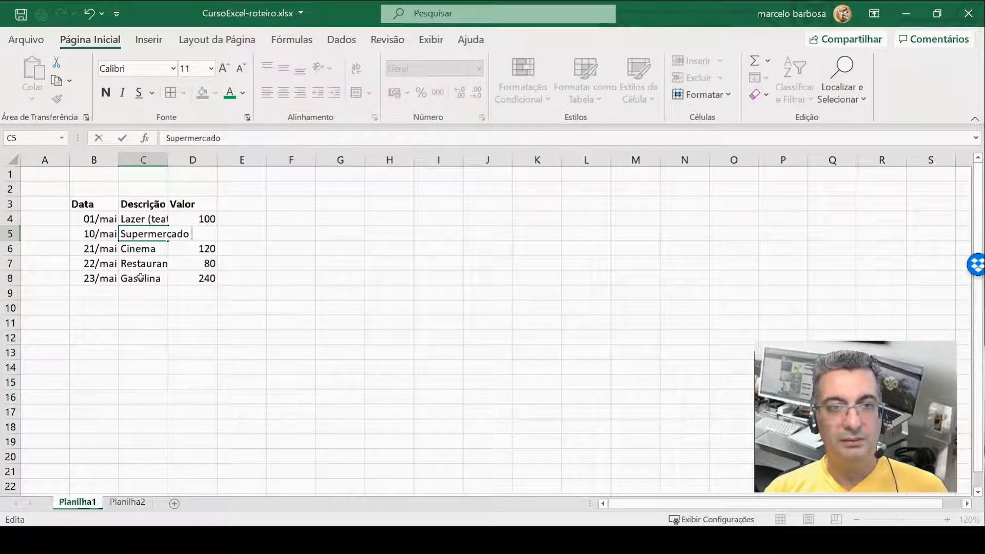
text(()
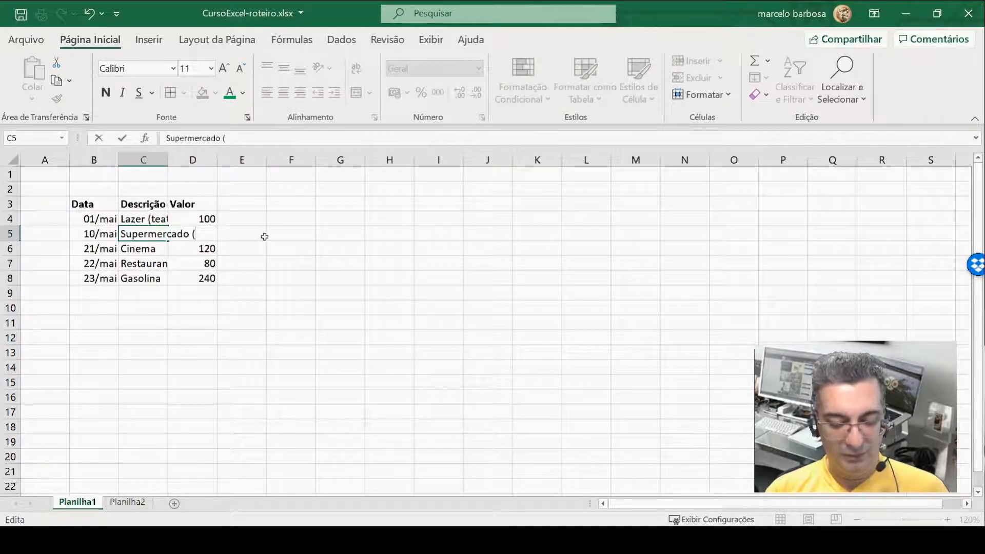
text(hiermercad)
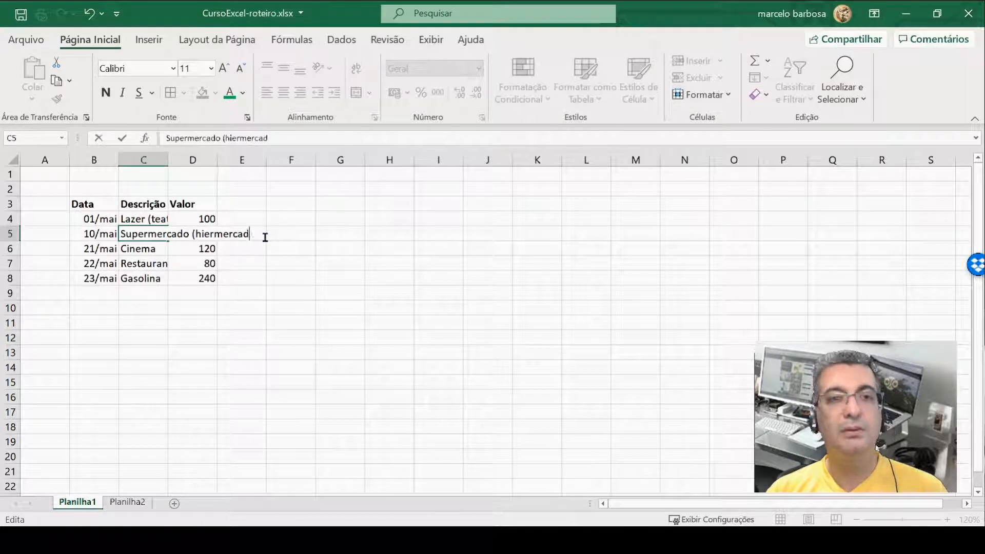
text(o xyz))
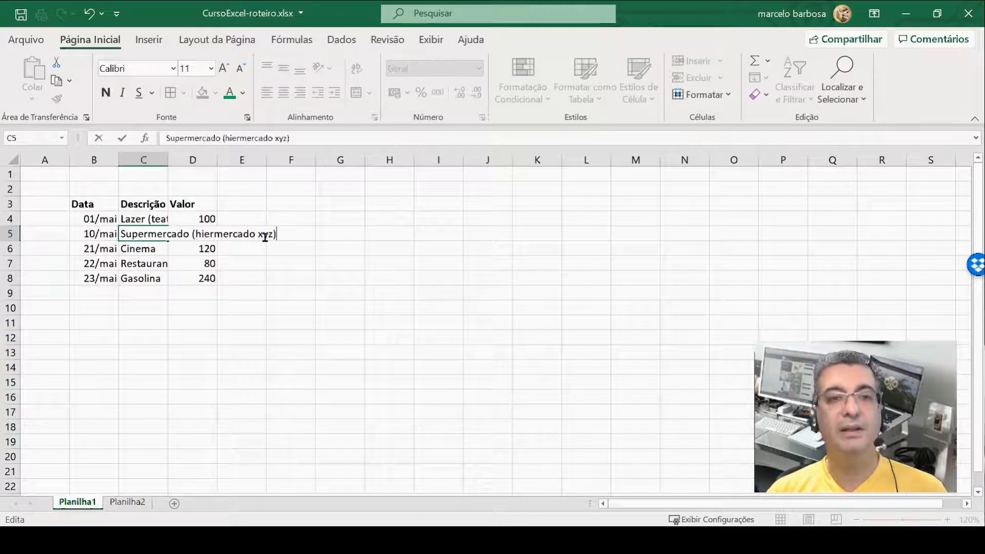
key(Return)
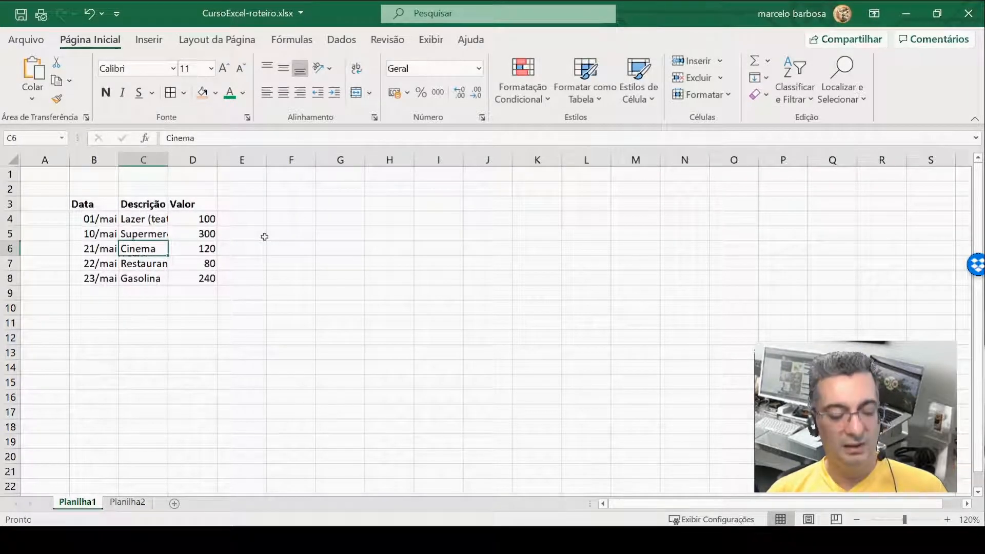
key(F2)
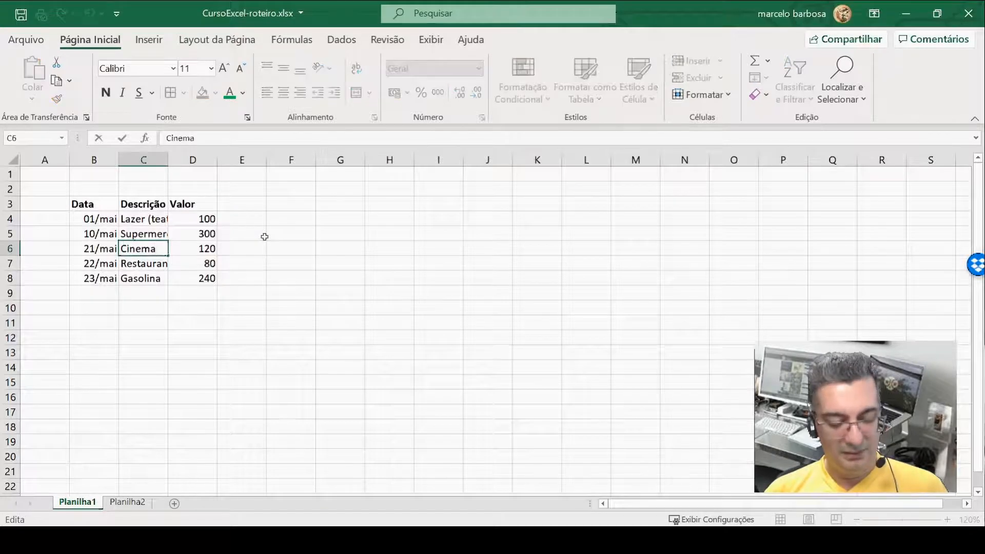
text(()
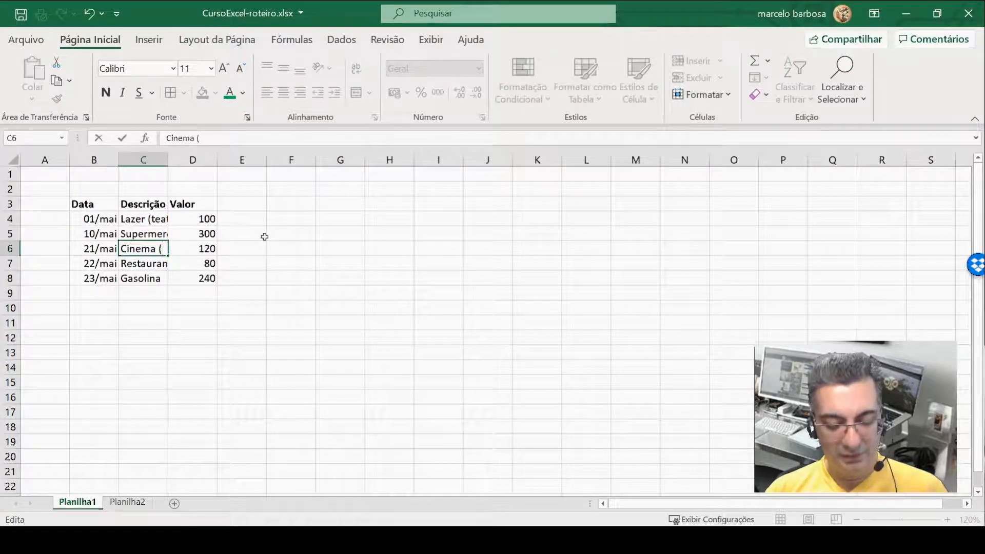
text(cine ssss)
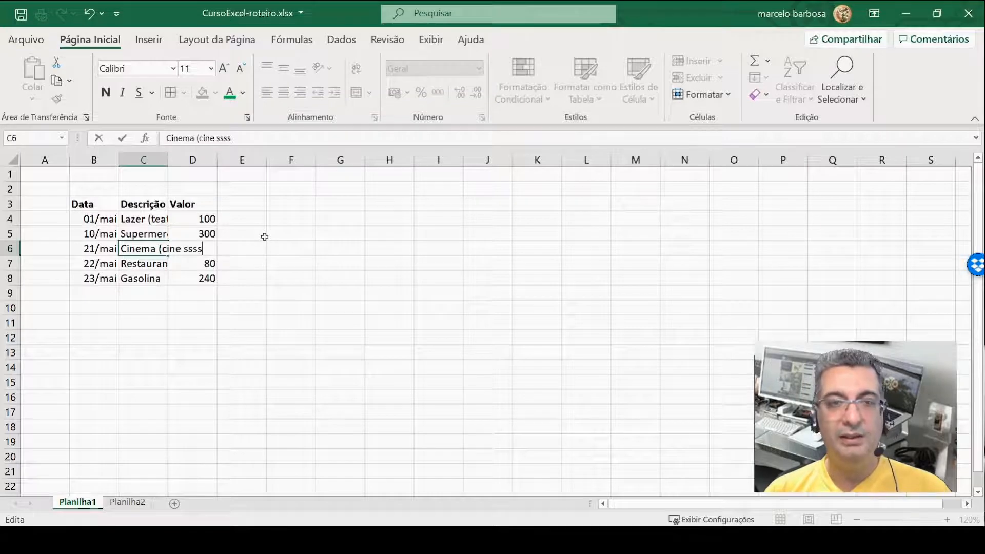
key(Escape)
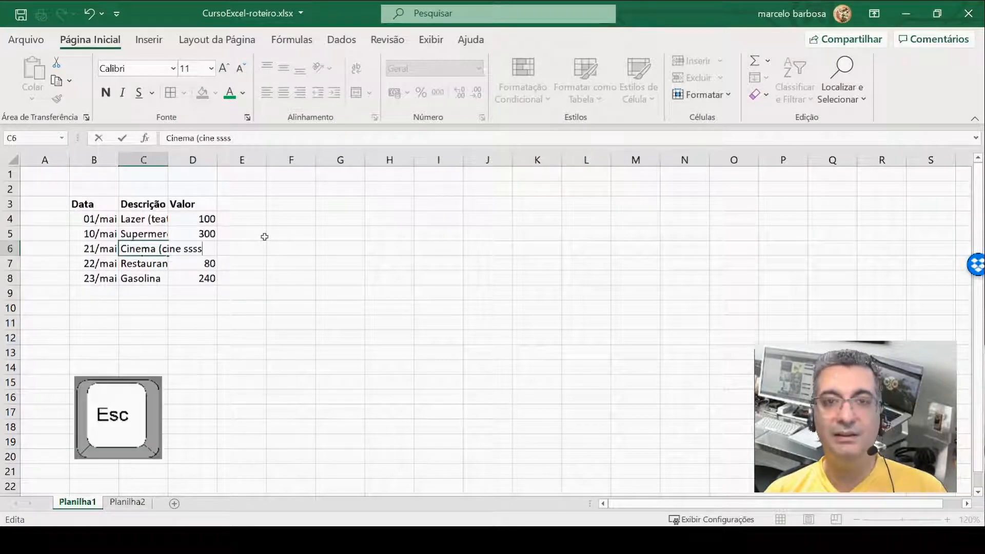
key(Escape)
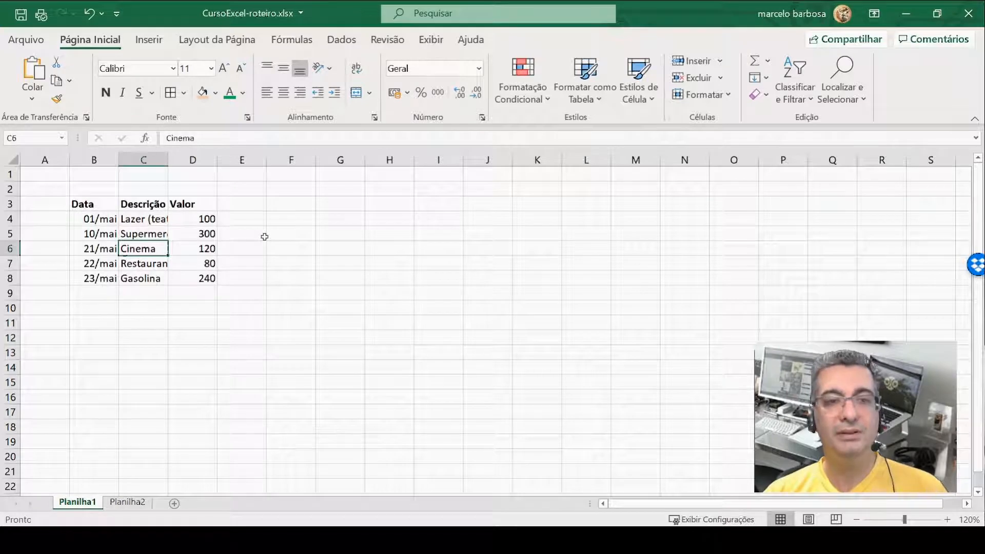
Step: Extend the existing description in cell C6 so that it reads Cinema (cine dfdfdfdf)
key(F2)
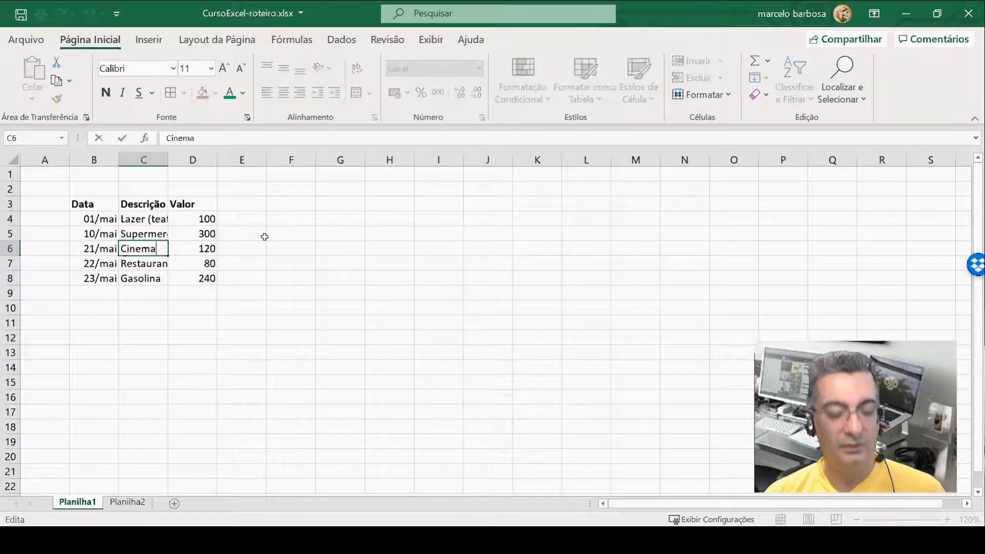
text((cine)
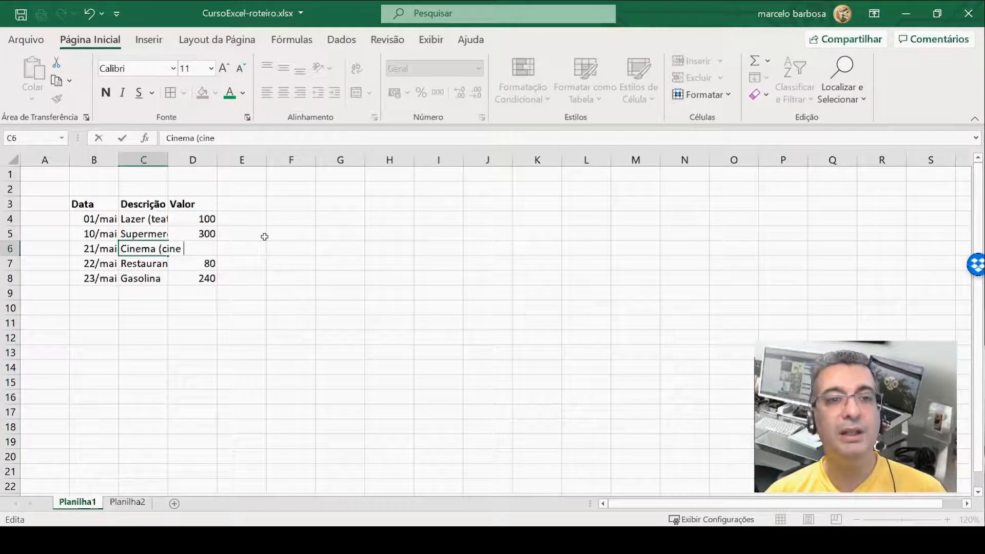
text( dfdfdfdf))
key(Return)
Step: Extend the descriptions in cells C7 and C8 so that they read Restaurante (abs food) and Gasolina (posto jjj)
key(F2)
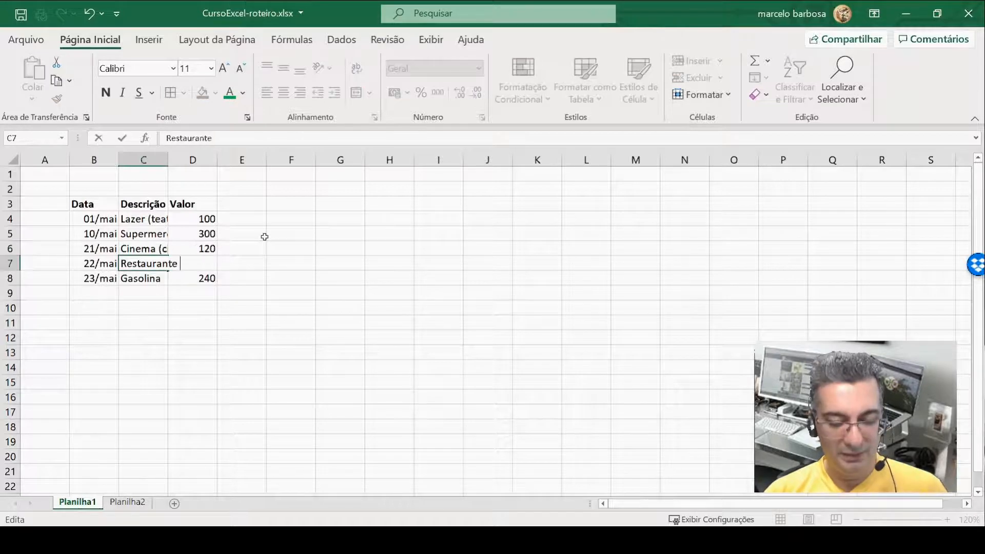
text((jantar fora))
key(Return)
key(F2)
text(()
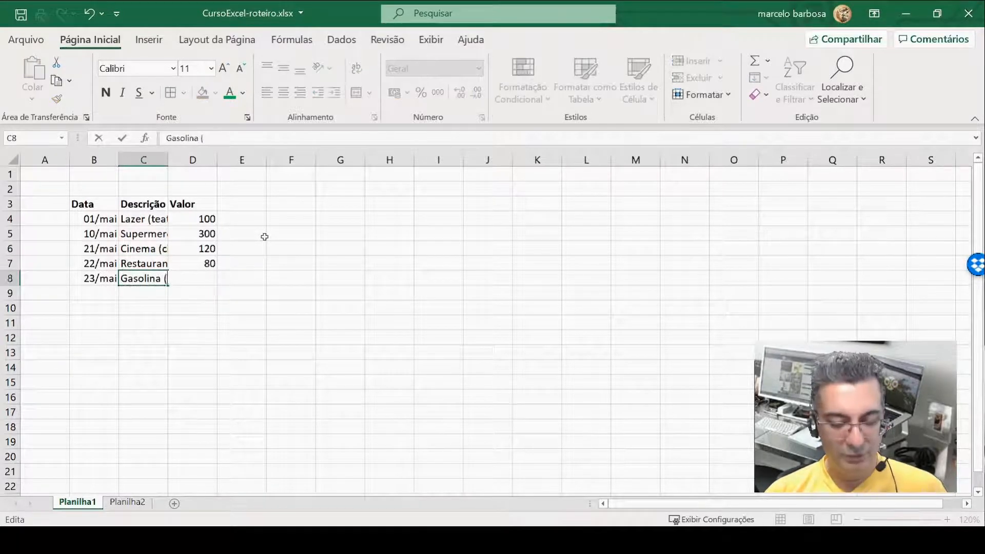
text(posto g))
key(Return)
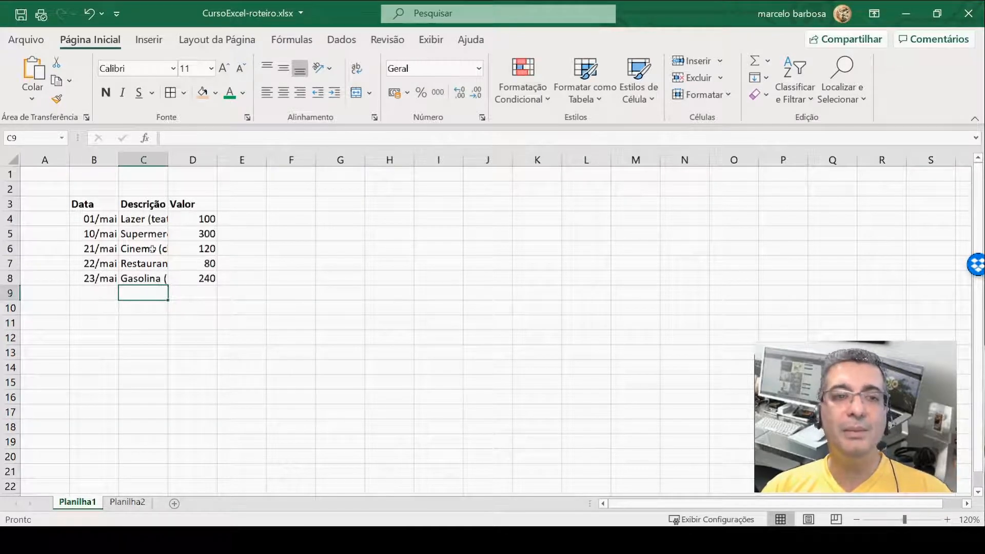
Step: Widen column C until the full descriptions fit, and narrow it again to a width of about 15
click(143, 218)
click(143, 235)
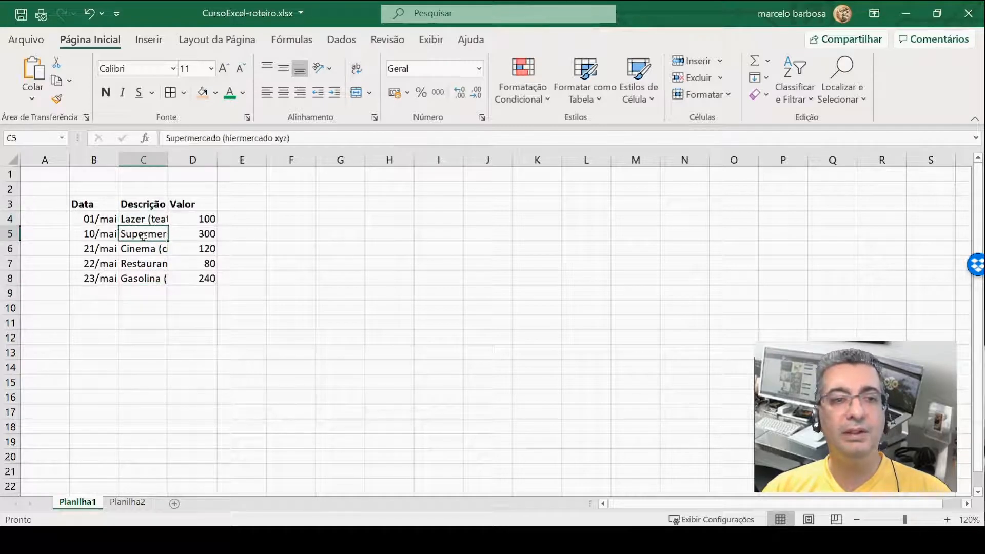
click(144, 248)
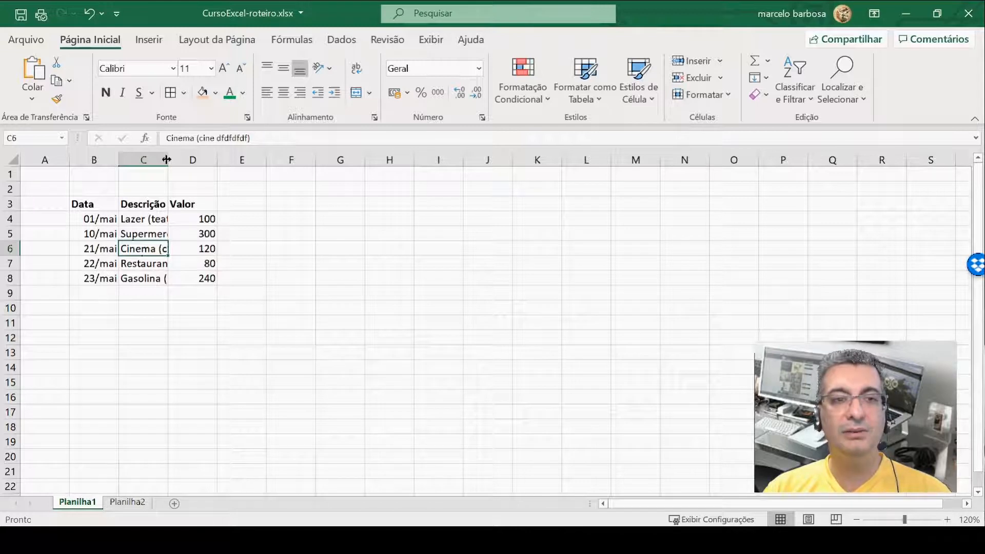
drag(166, 160, 289, 178)
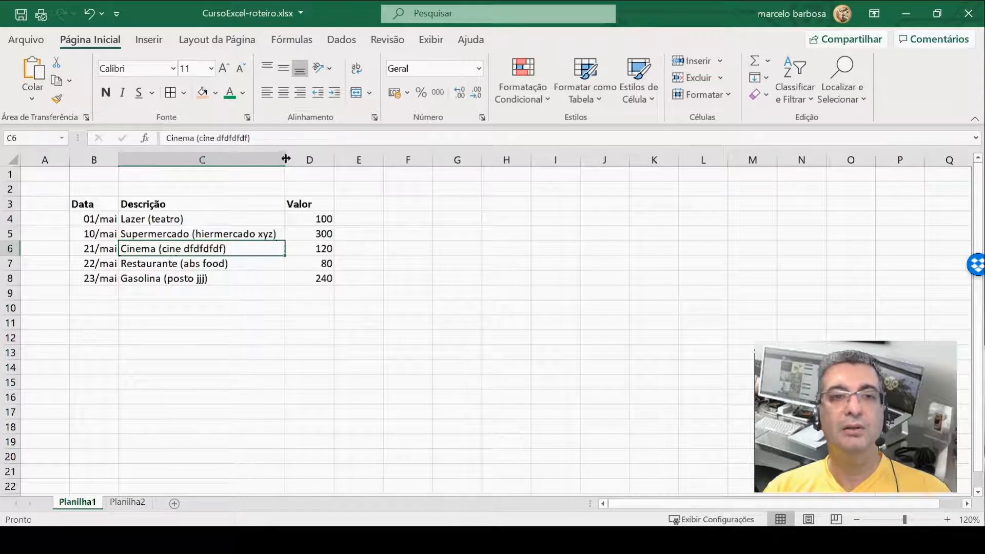
drag(285, 159, 207, 160)
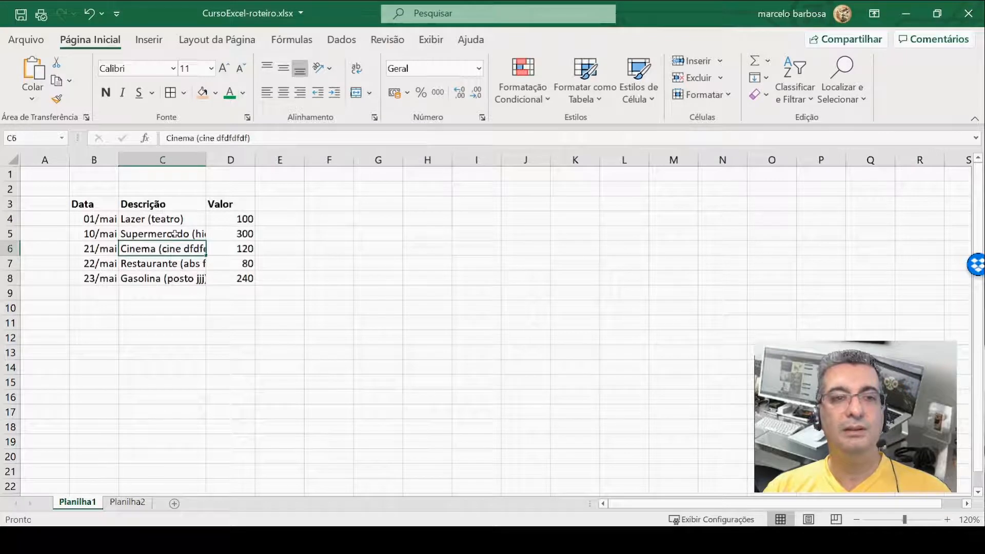
Step: Set the width of column C to exactly 40
right_click(163, 158)
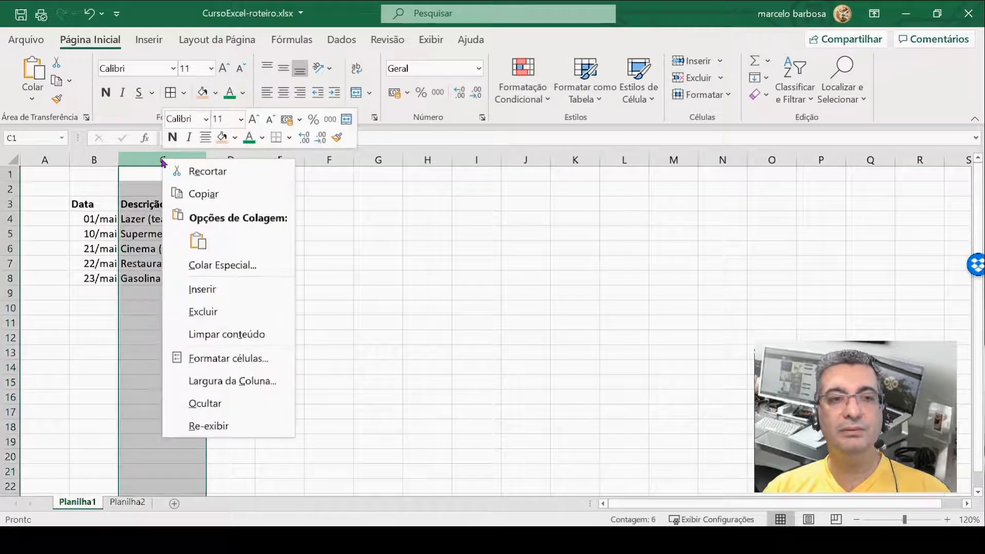
click(208, 382)
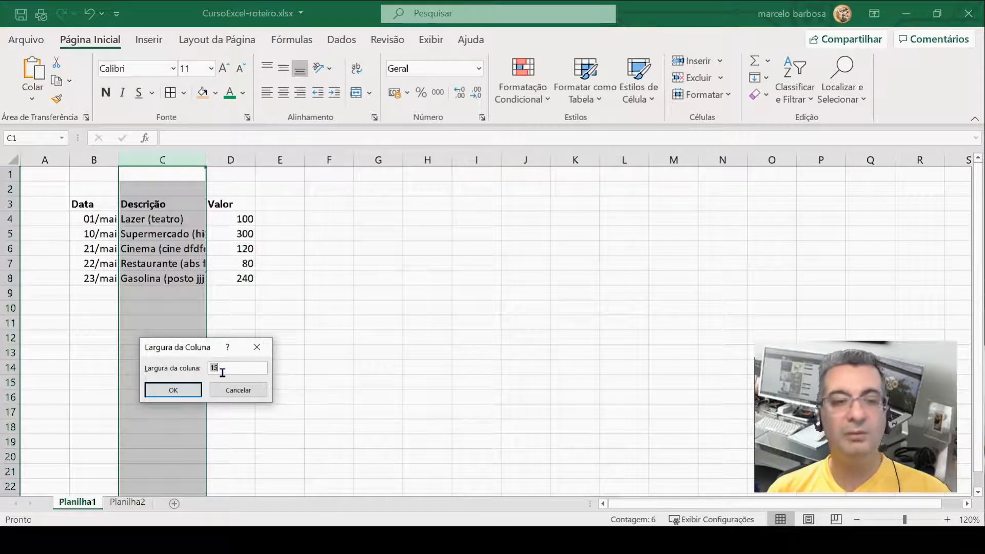
text(40)
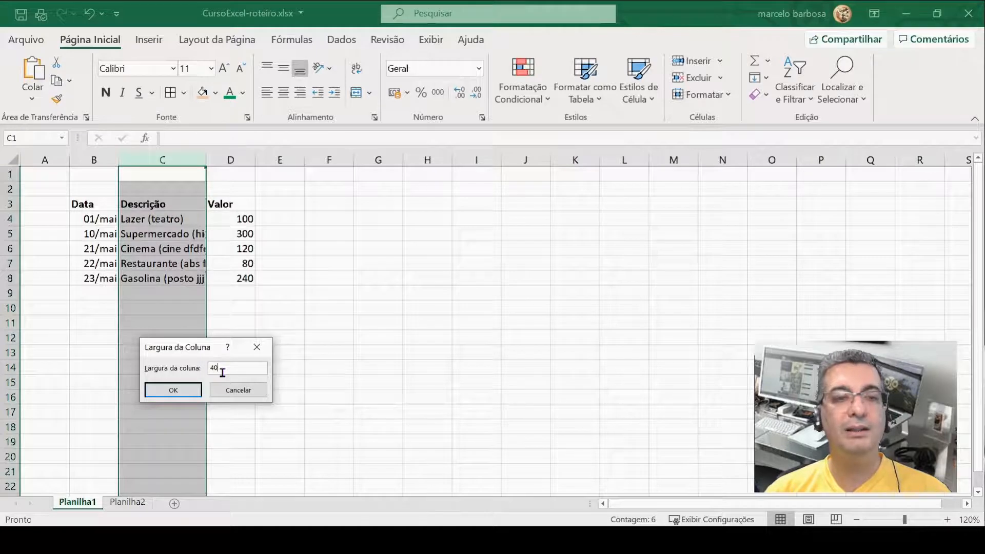
click(182, 390)
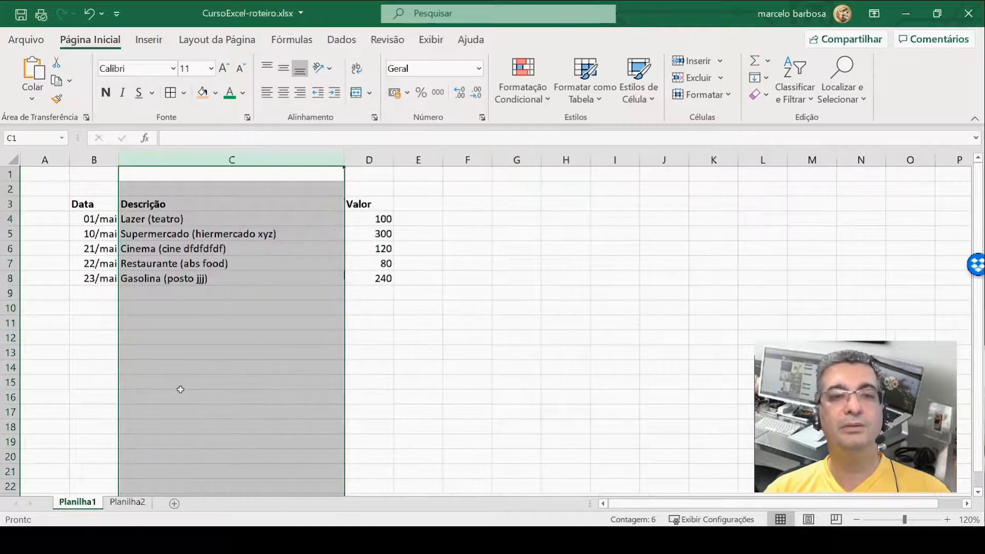
Step: Narrow column C until its longer descriptions are cut off, and autofit its width to the longest entry
click(212, 236)
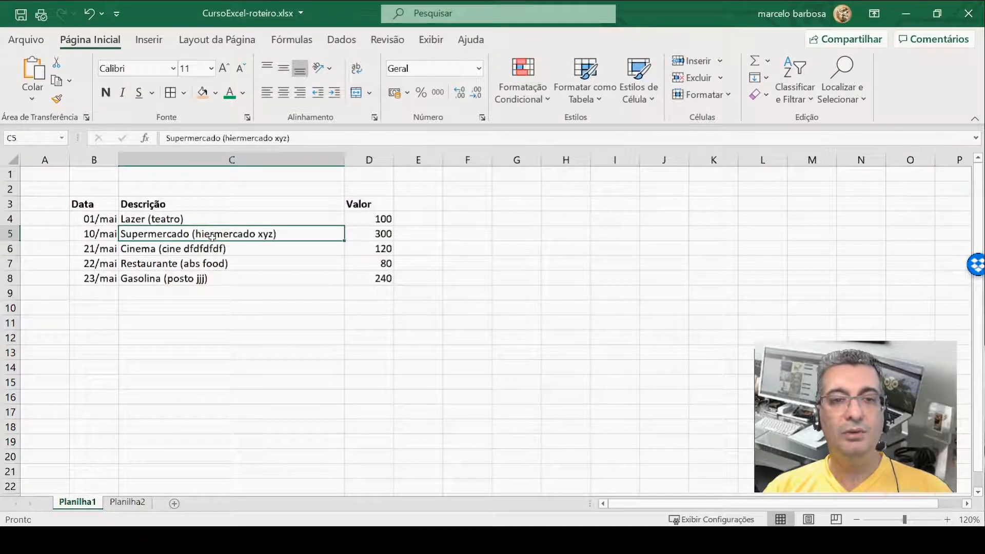
drag(345, 159, 208, 160)
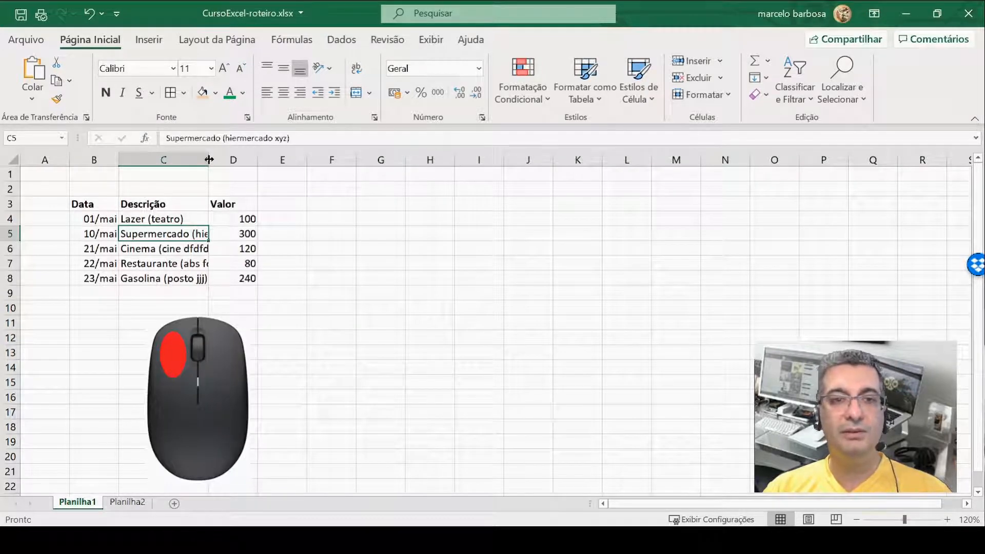
double_click(209, 159)
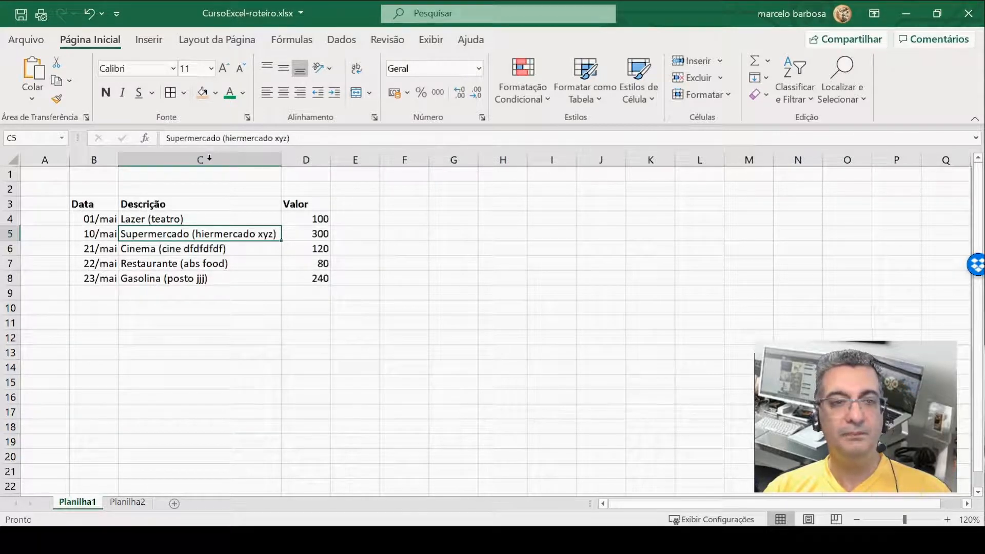
Step: Enter the label TOTAL in cell B9 and sum the values D4:D8 with AutoSum in cell D9
click(92, 296)
text(TOTAL)
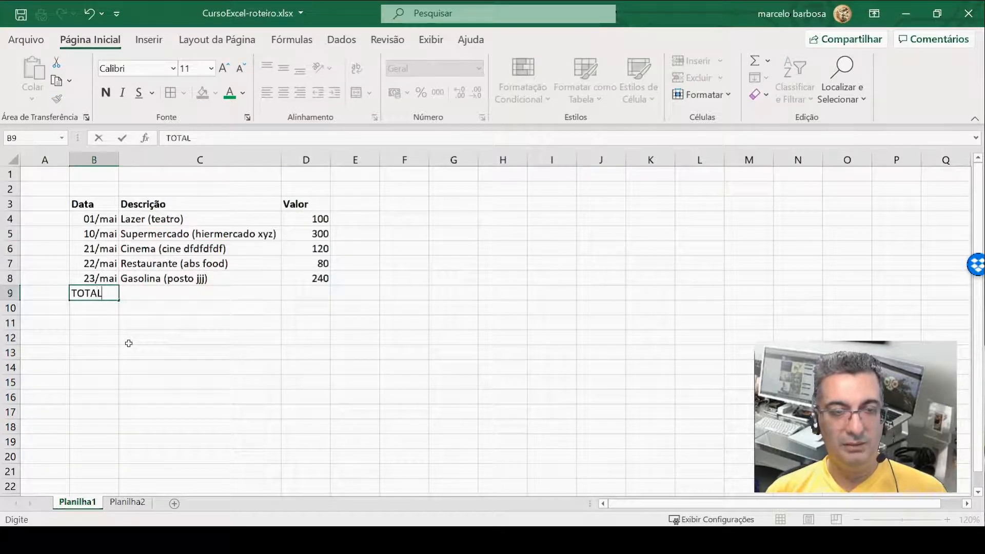
key(Tab)
key(Tab)
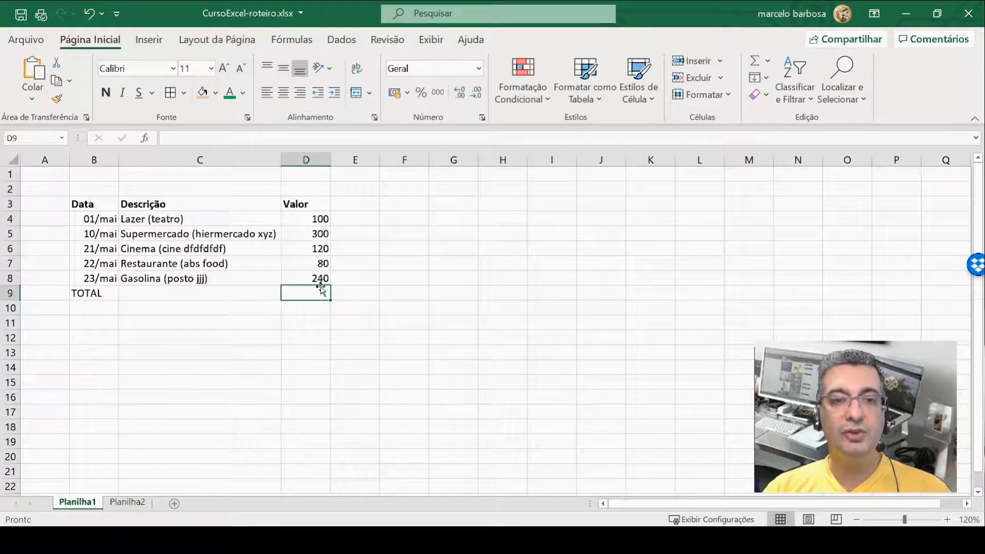
click(755, 64)
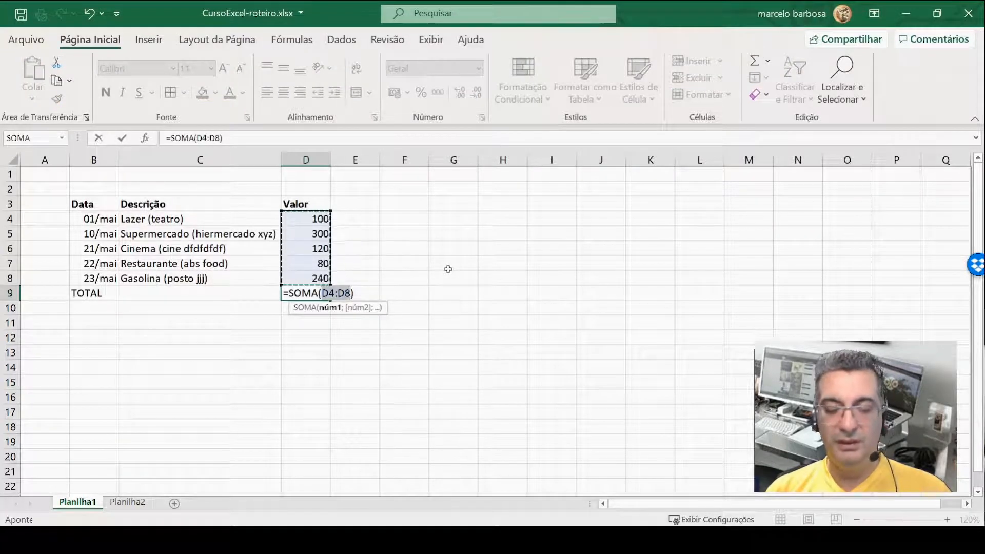
key(Return)
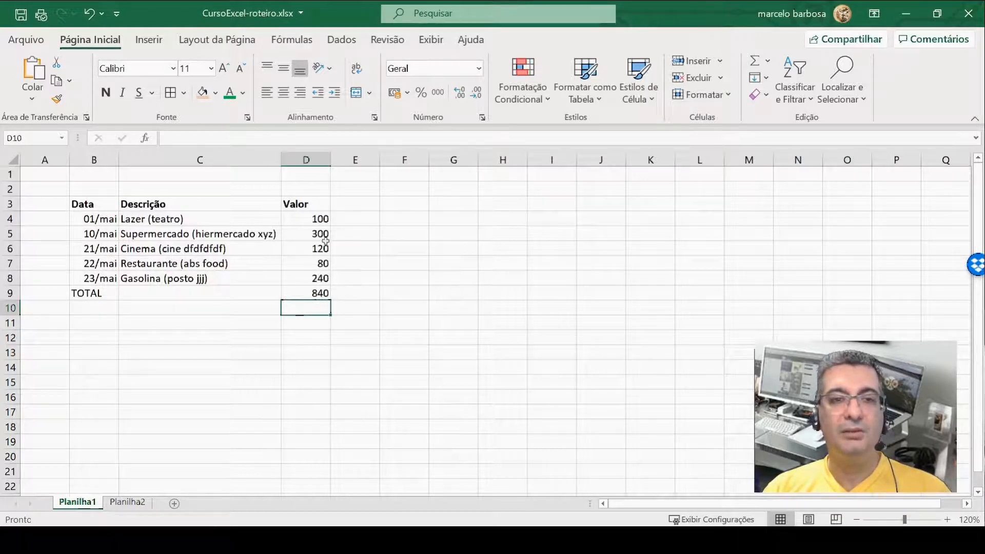
Step: Apply the R$ accounting format to the value in cell D4 and autofit the width of column D
click(308, 220)
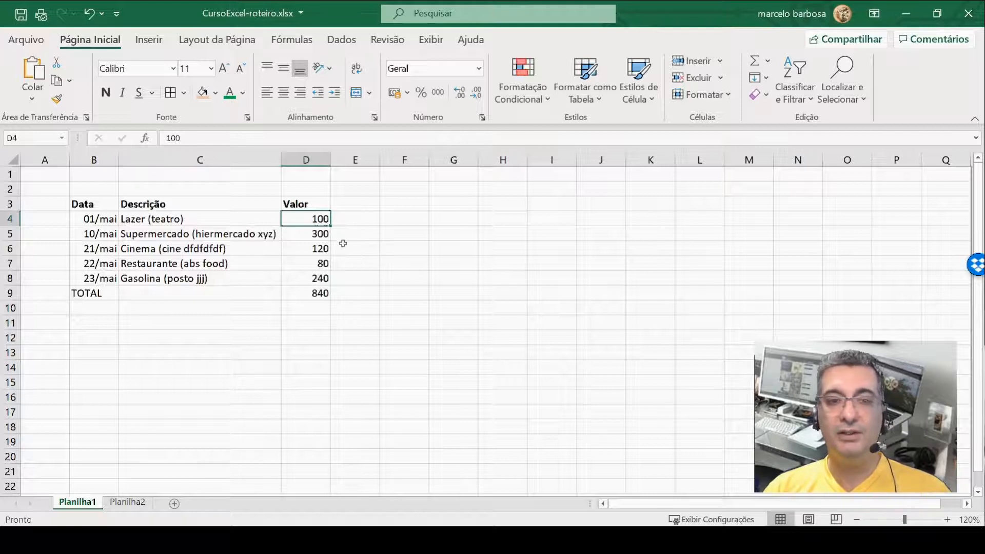
drag(306, 220, 306, 289)
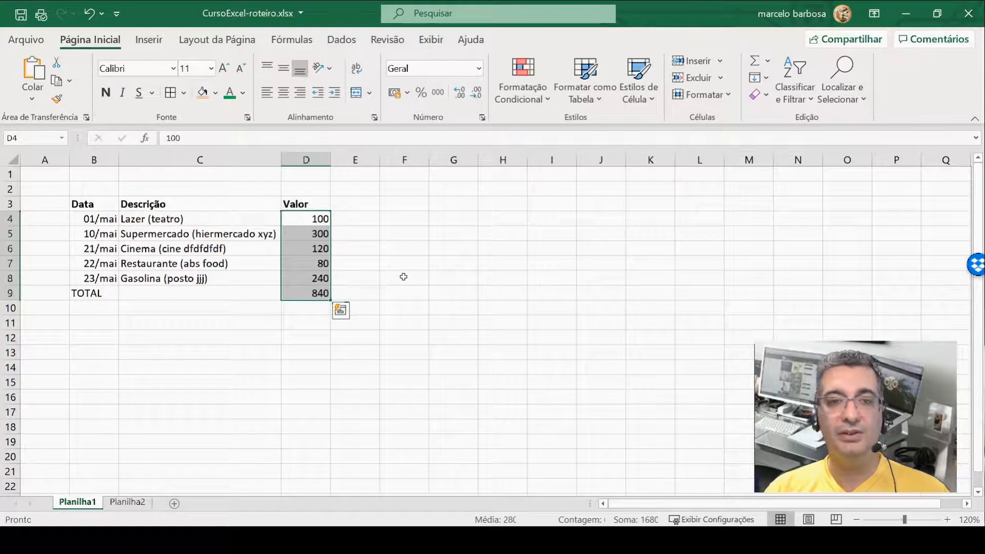
click(294, 220)
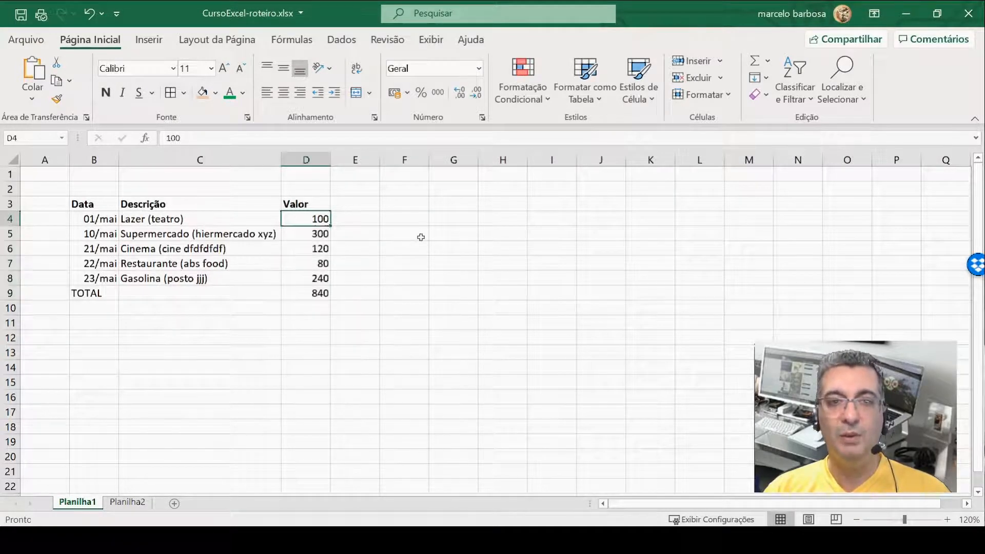
click(394, 93)
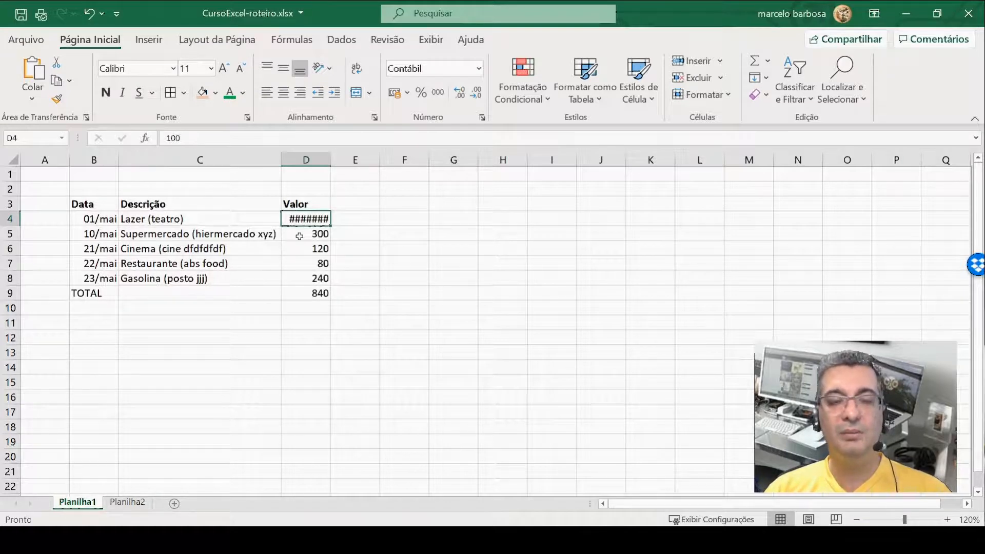
double_click(329, 157)
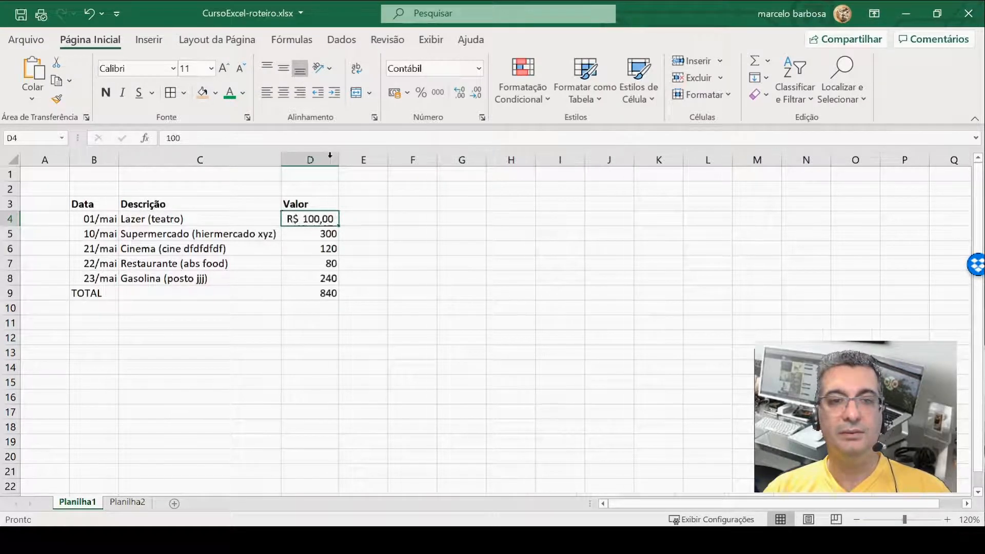
Step: Apply the R$ accounting format to cell D5 and to the range D6:D9
click(327, 231)
click(394, 93)
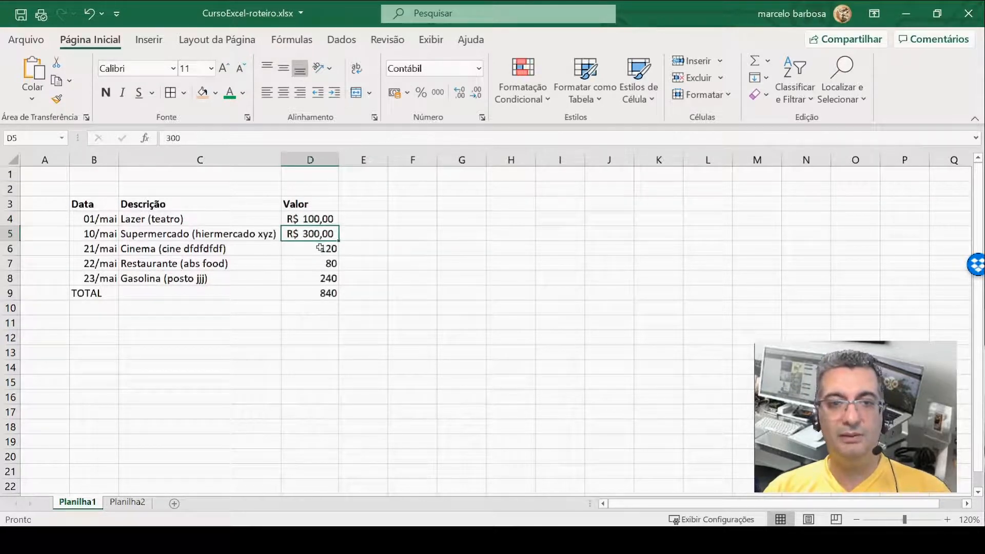
drag(321, 249, 320, 293)
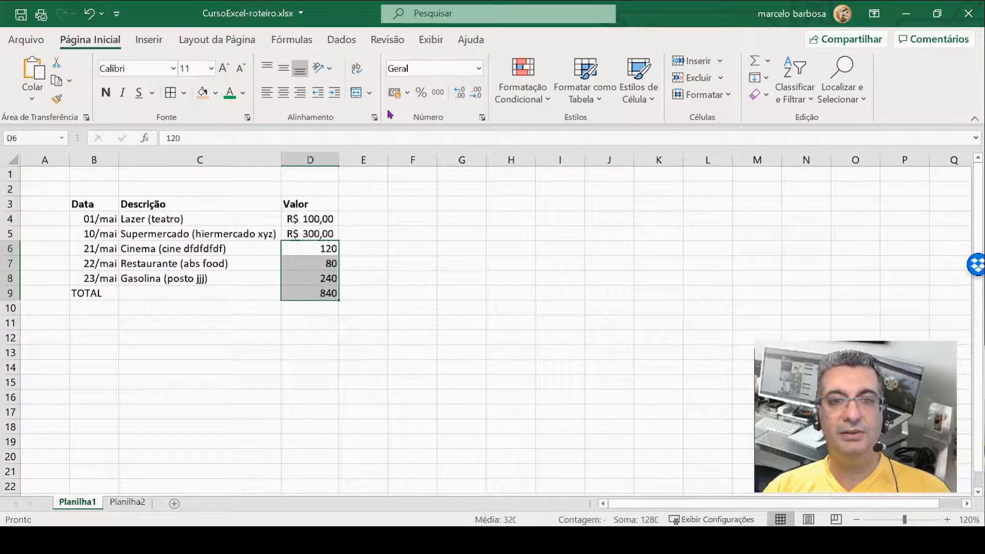
click(395, 93)
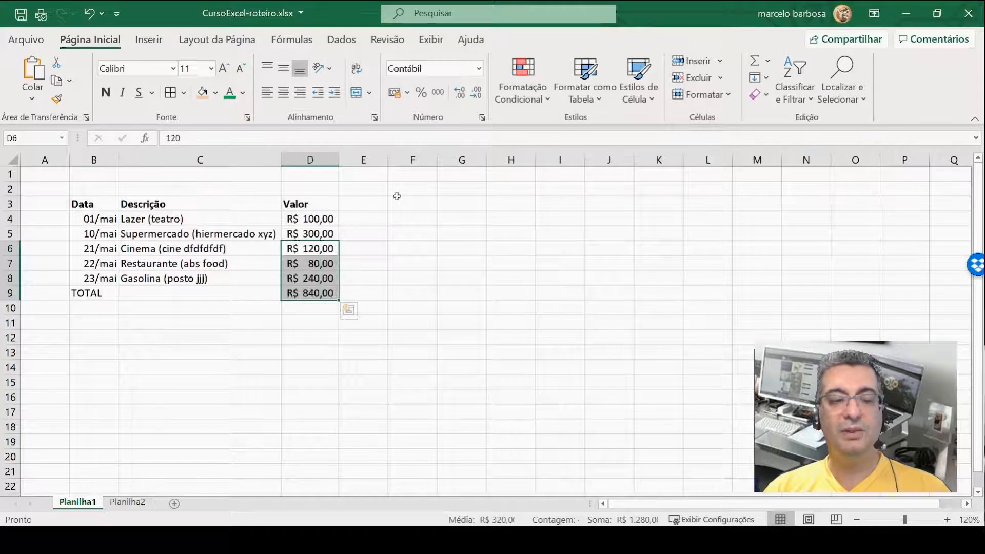
click(223, 293)
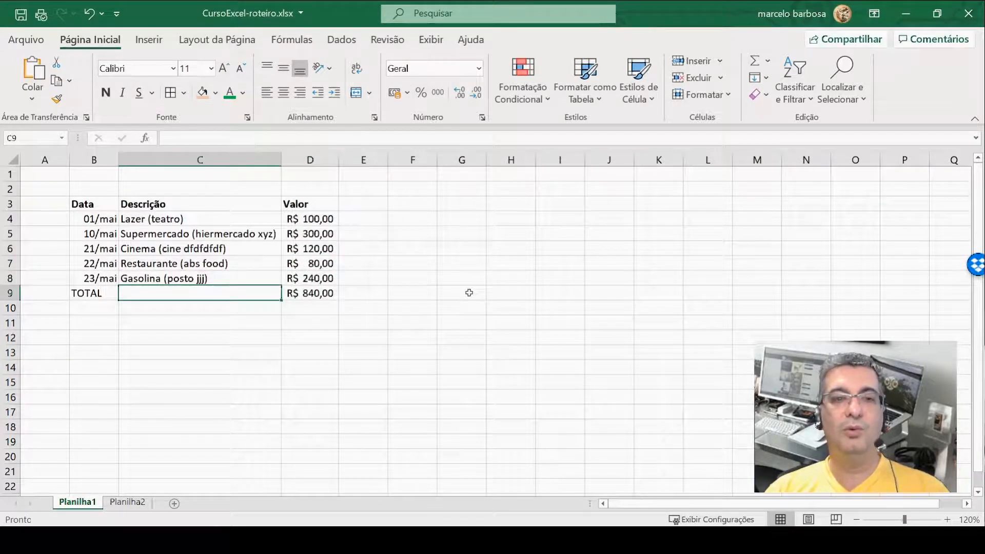
Step: Make the TOTAL label in cell B9 and the sum in cell D9 bold
click(88, 295)
click(106, 93)
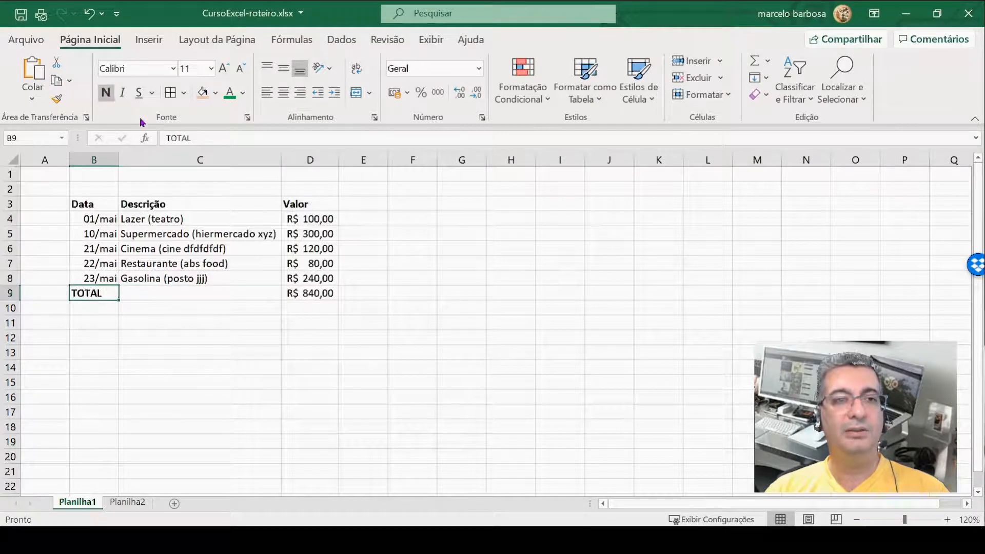
click(304, 294)
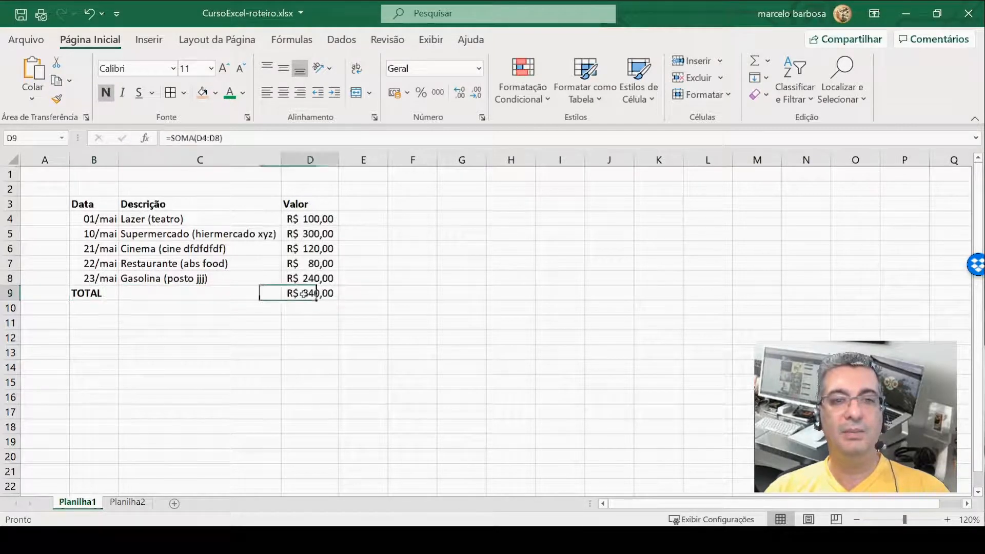
click(106, 93)
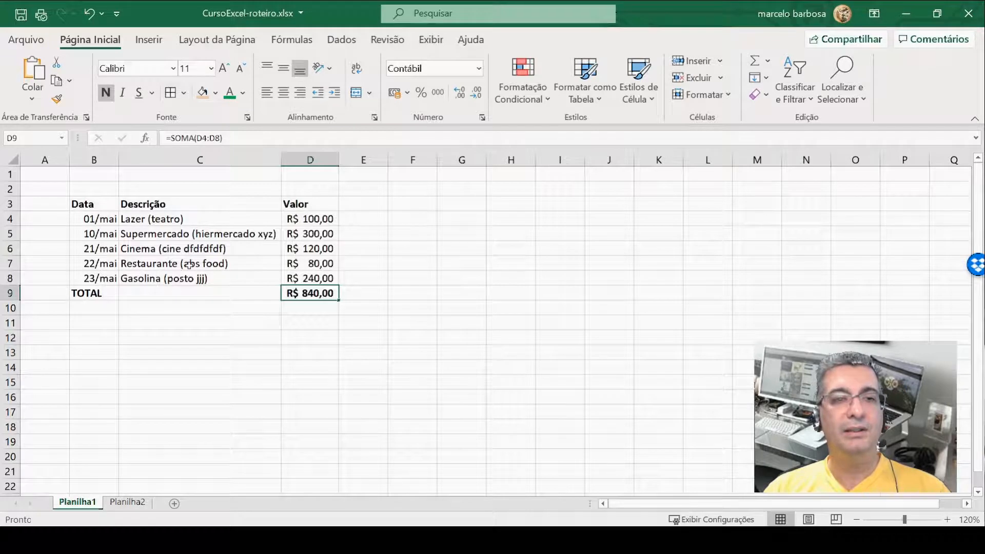
Step: Correct the misspelled word in the supermarket description in cell C5 to "hipermercado"
click(183, 237)
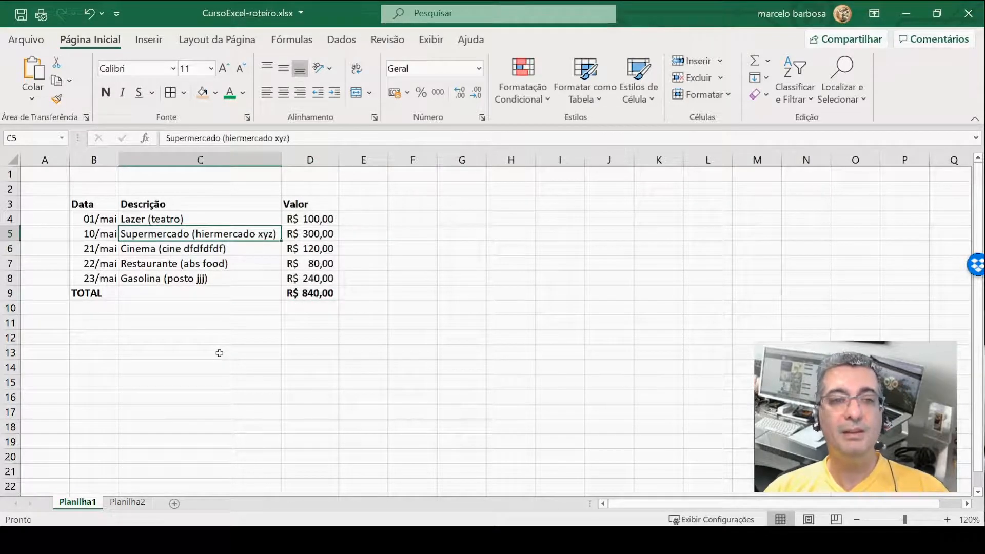
double_click(193, 235)
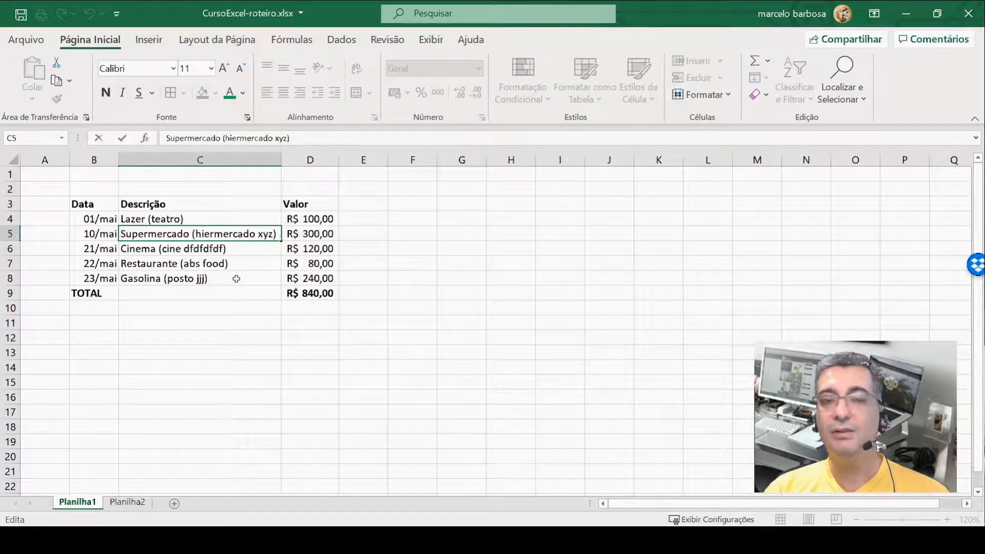
click(204, 234)
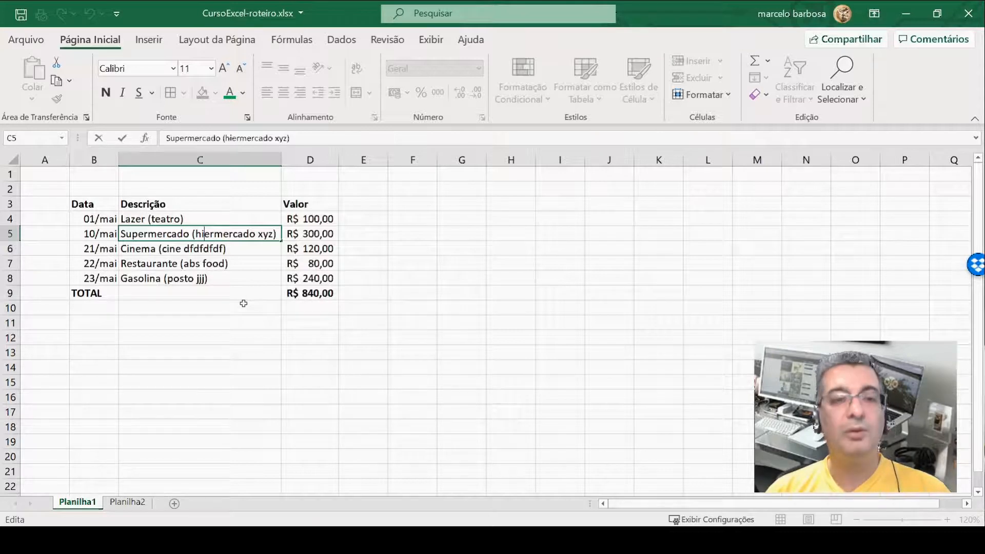
text(P)
key(BackSpace)
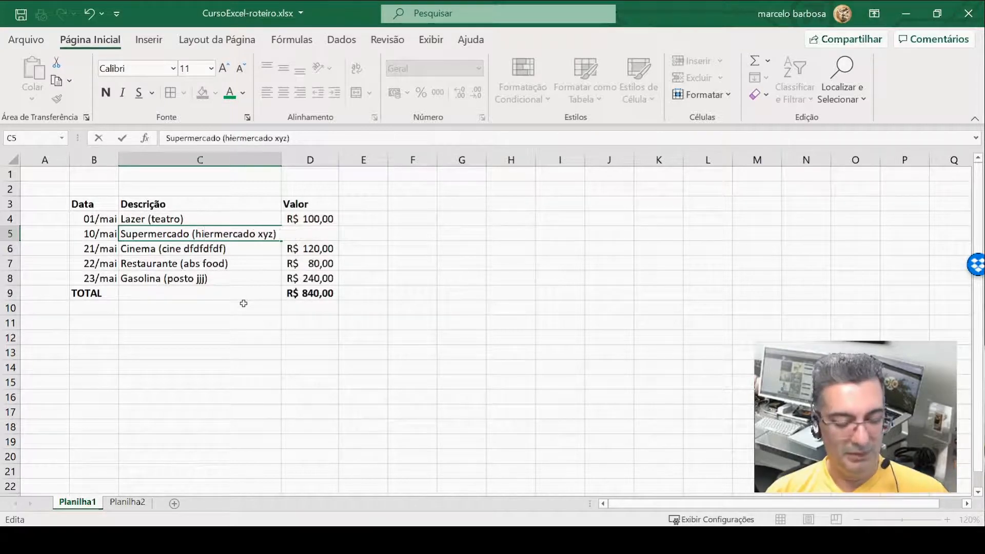
text(p)
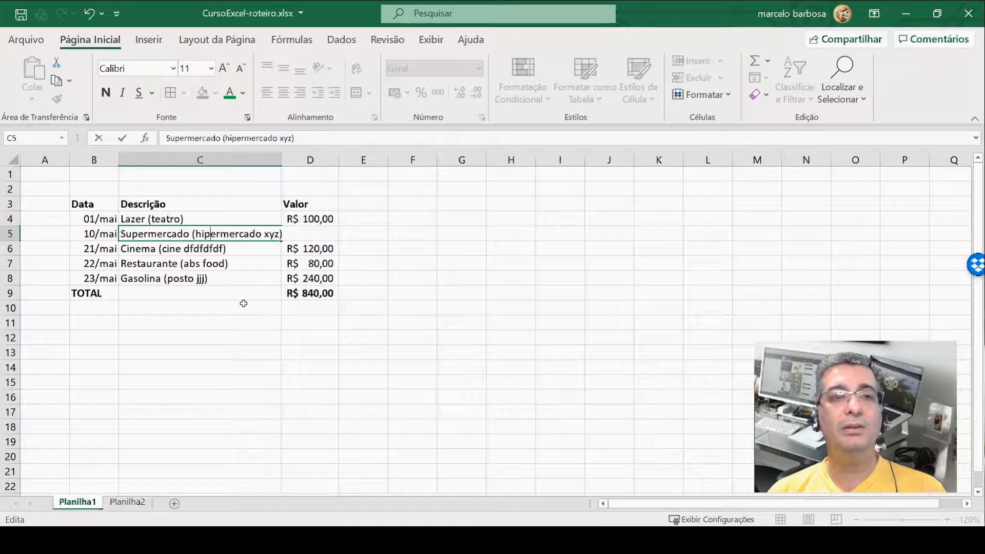
Step: Italicize only the words "hipermercado xyz" inside the parentheses in cell C5 and commit the edit
key(Left)
key(Left)
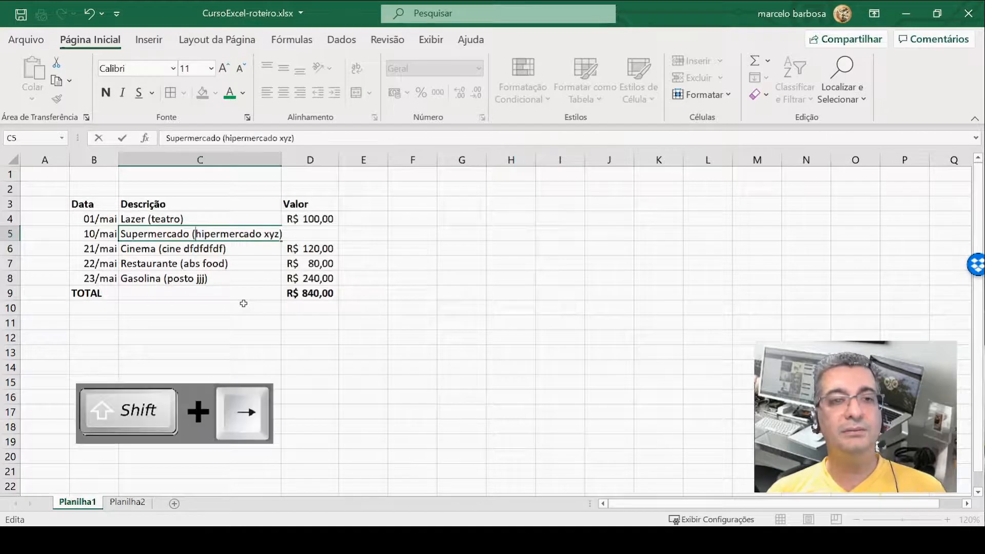
key(shift+Right)
key(shift+Right)
key(shift+Right)
key(shift+Right)
key(shift+Right)
key(shift+Right)
key(shift+Right)
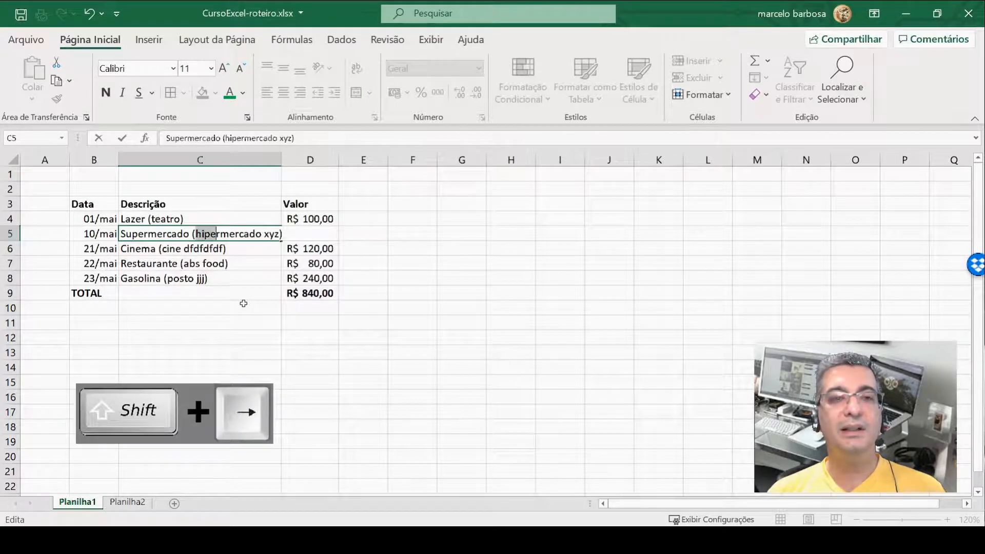
key(shift+Right)
key(shift+Right)
key(shift+Right)
key(shift+Right)
key(shift+Right)
key(shift+Right)
key(shift+Right)
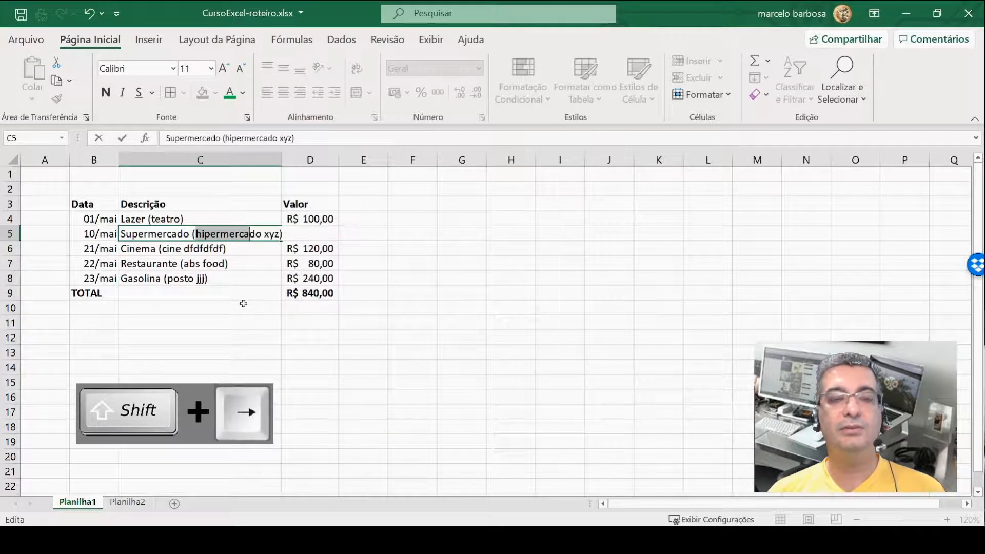
key(shift+Right)
key(shift+Right)
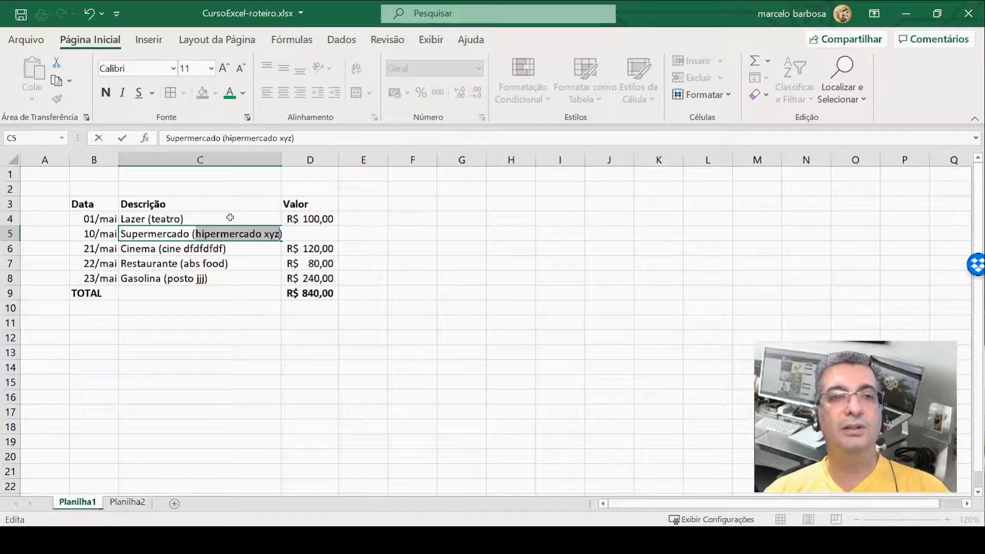
click(124, 94)
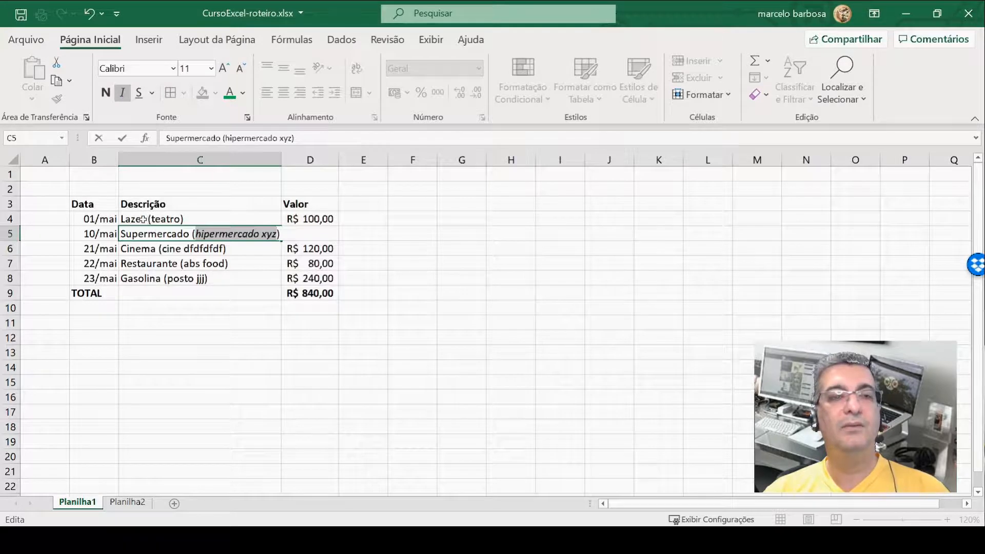
click(162, 274)
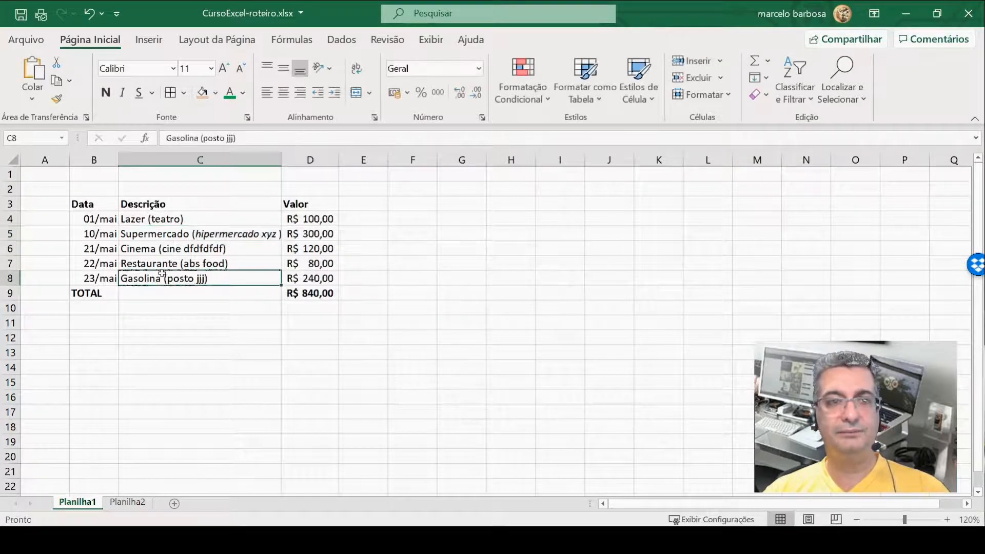
Step: Italicize only the word "teatro" inside the parentheses in cell C4
double_click(159, 219)
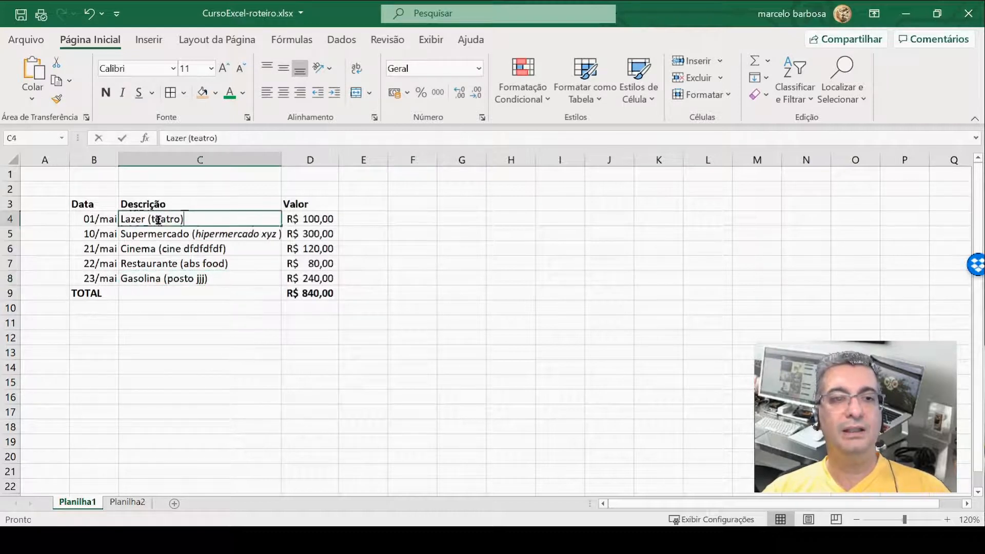
key(Left)
key(Left)
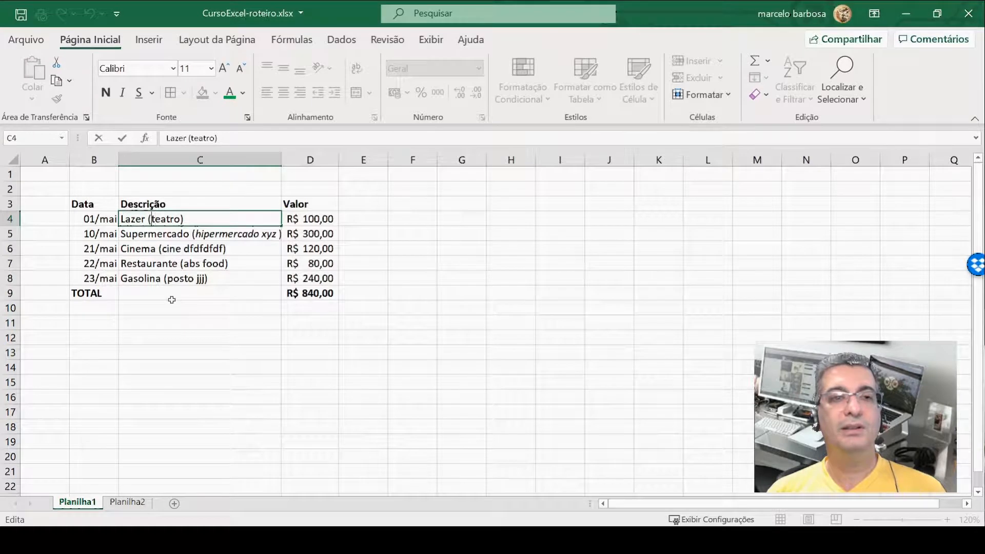
key(shift+Right)
key(shift+Right)
key(shift+Right)
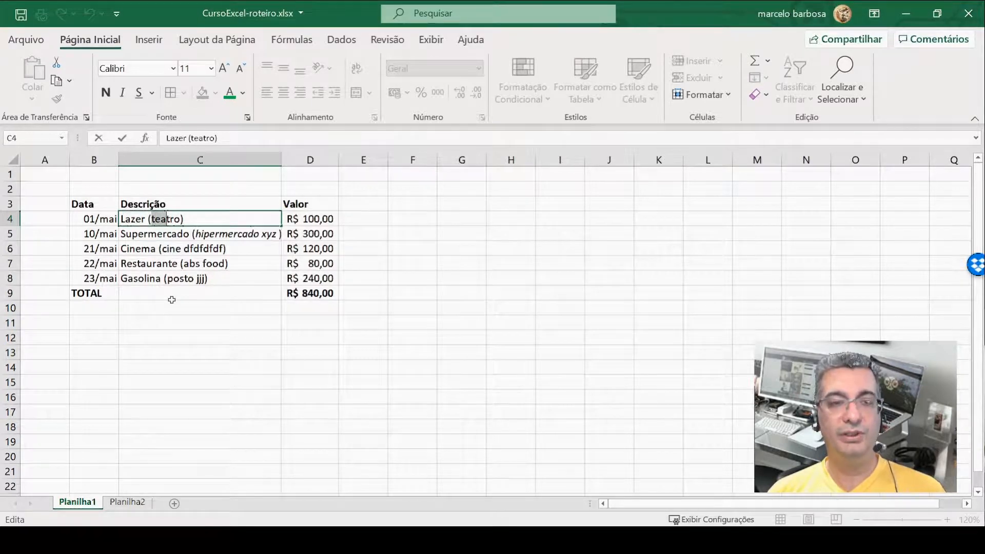
key(shift+Right)
key(shift+Right)
key(shift+Right)
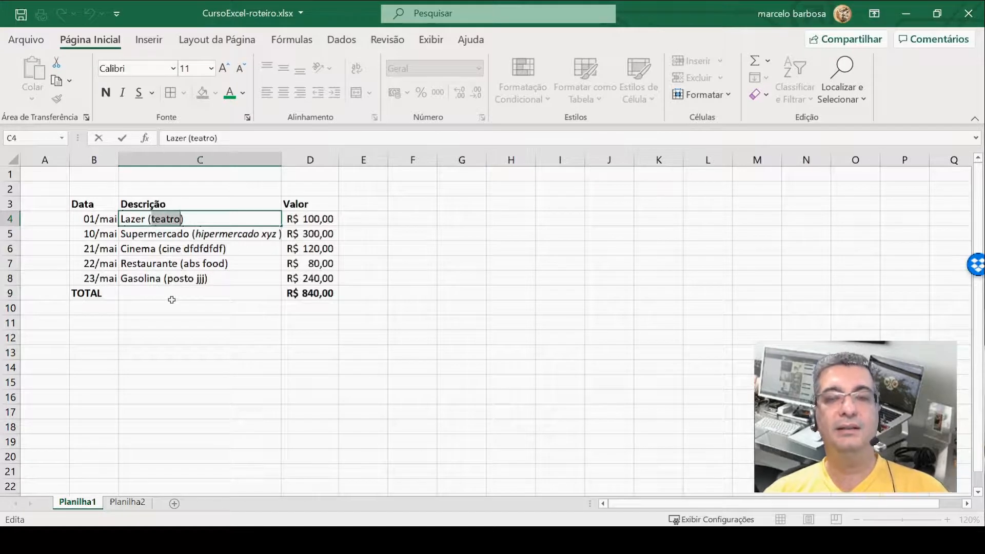
click(122, 92)
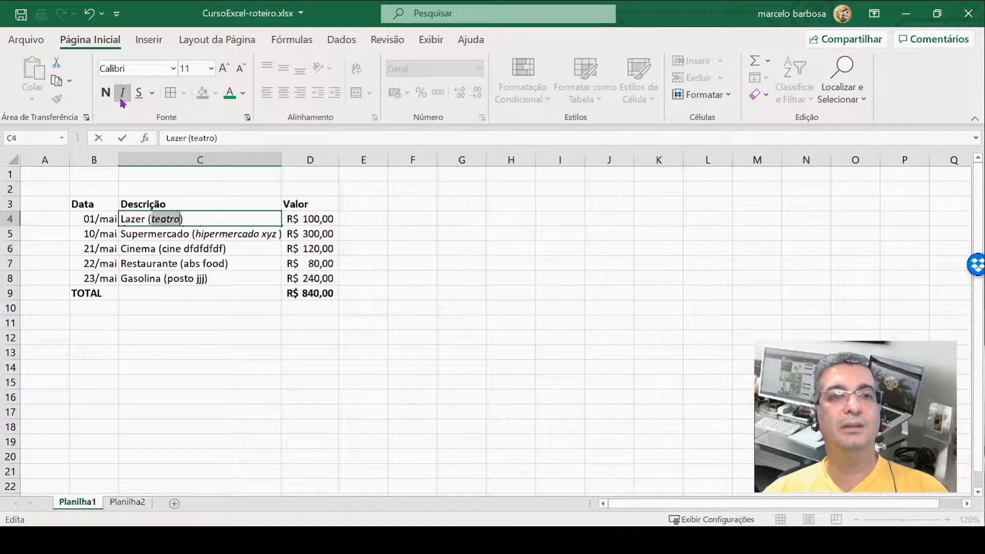
Step: Italicize only the text "cine dfdfdfdf" inside the parentheses in cell C6
click(167, 250)
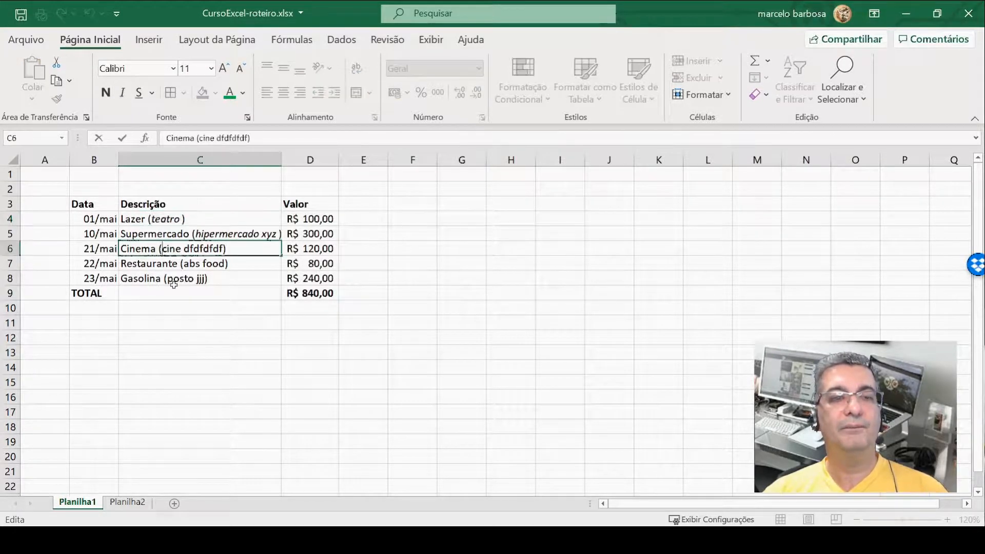
key(shift+Right)
key(shift+Right)
key(shift+Right)
key(shift+Right)
key(shift+Right)
key(shift+Right)
key(shift+Right)
key(shift+Right)
key(shift+Right)
key(shift+Right)
key(shift+Right)
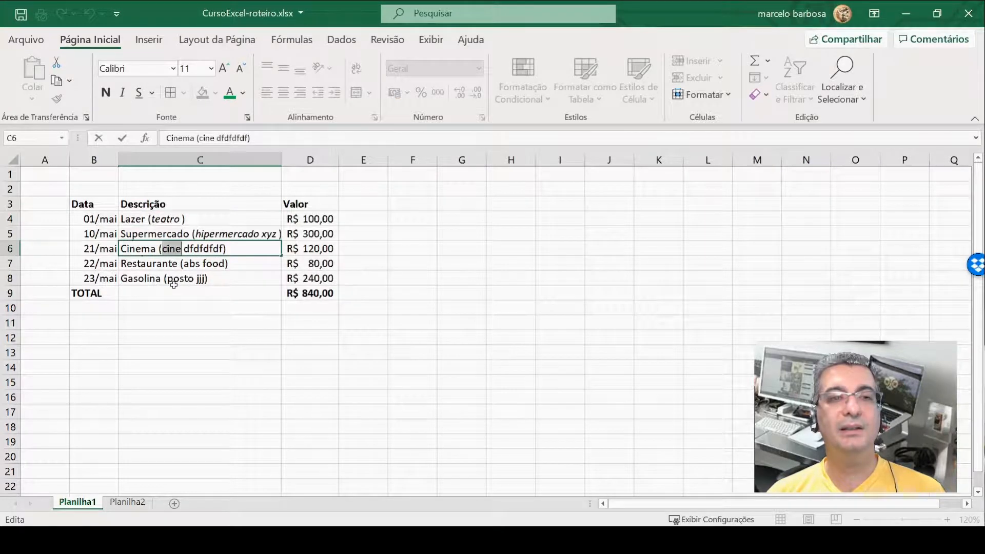
key(shift+Right)
key(shift+Right)
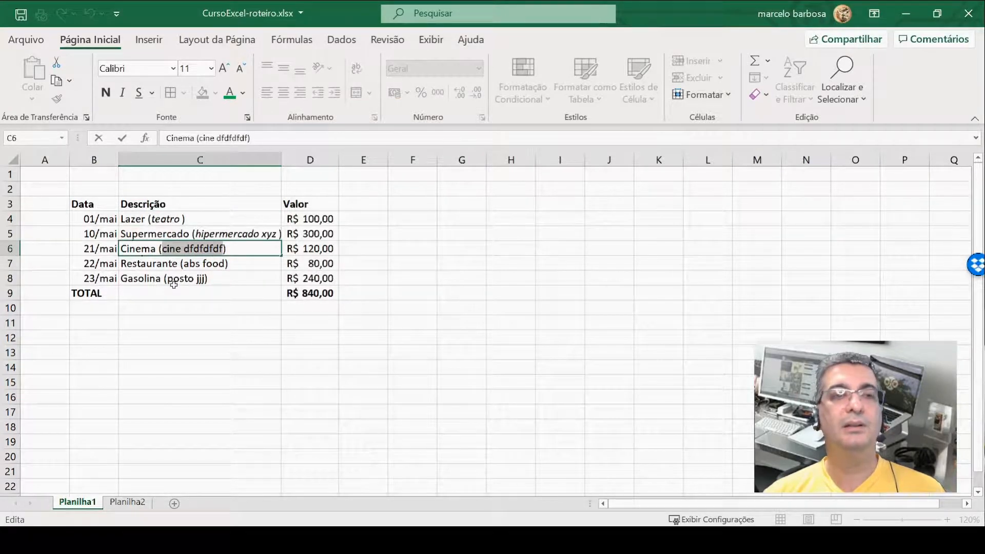
click(123, 93)
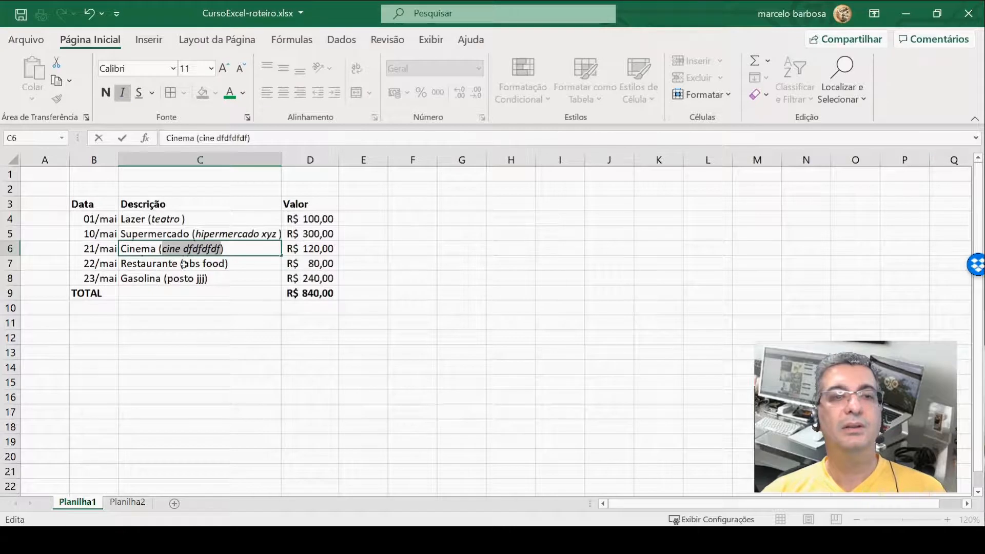
Step: Italicize only the words "abs food" inside the parentheses in cell C7 and commit the edit
click(184, 264)
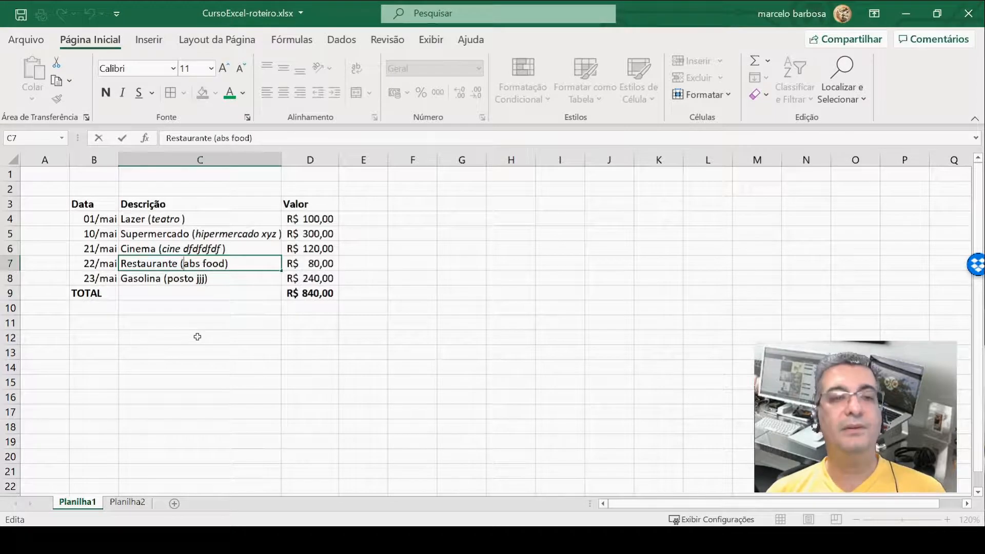
key(shift+Right)
key(shift+Right)
key(shift+Right)
key(shift+Right)
key(shift+Right)
key(shift+Right)
key(shift+Right)
key(shift+Right)
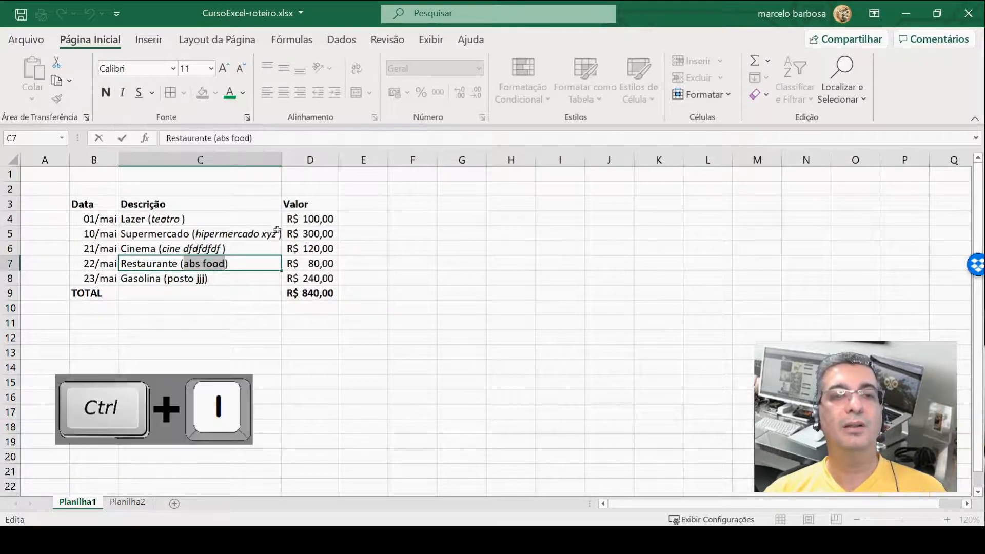
key(ctrl+i)
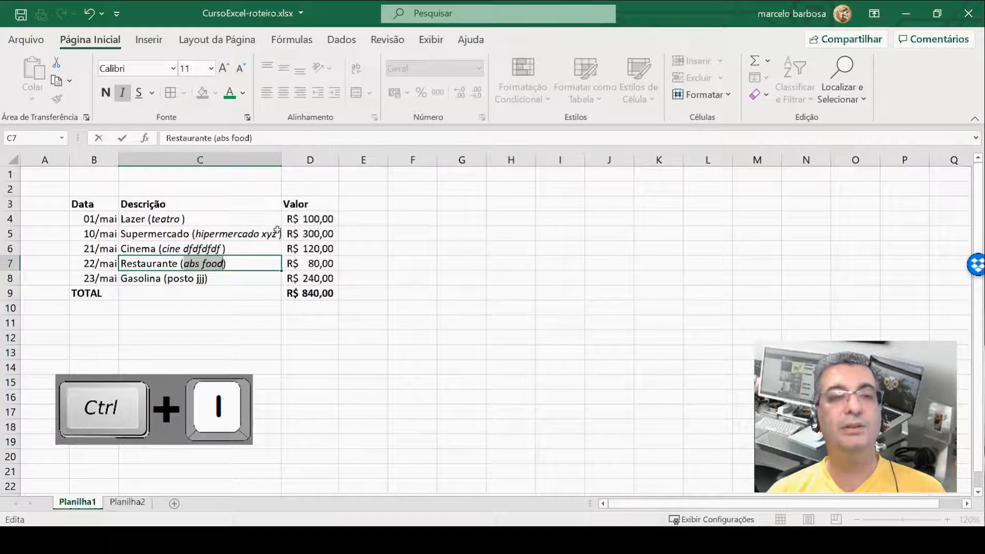
key(ctrl+i)
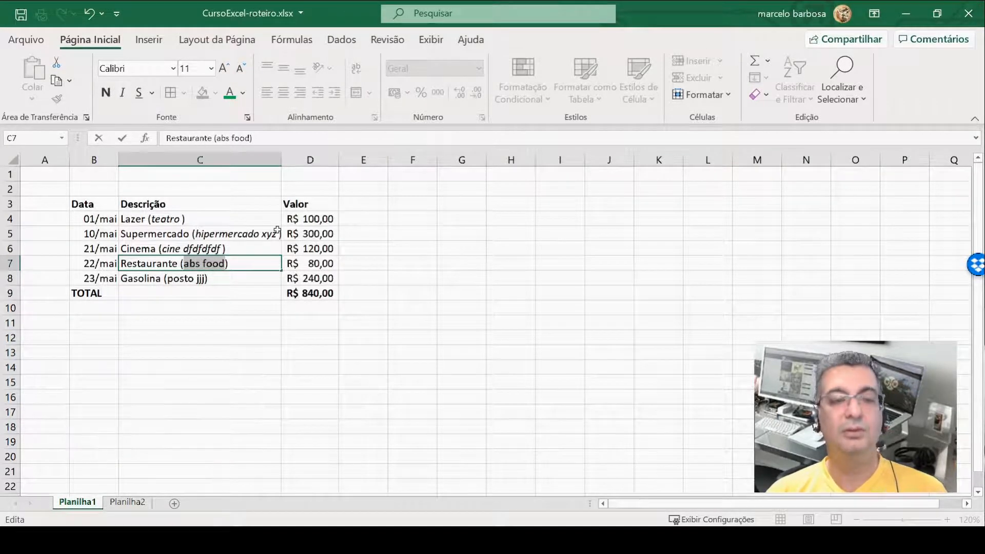
key(ctrl+i)
key(Return)
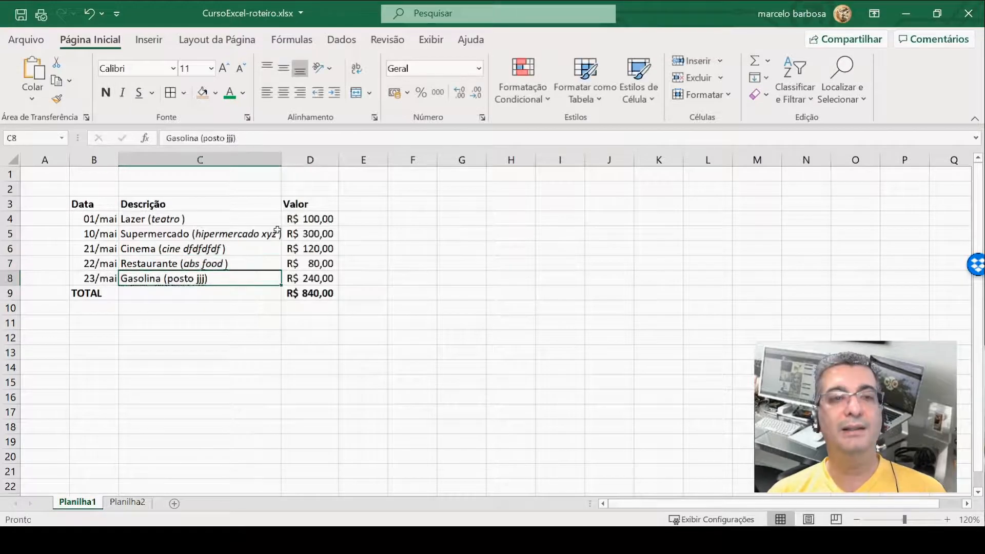
Step: Italicize only the text "posto jjj" inside the parentheses in cell C8 and commit the edit
double_click(173, 280)
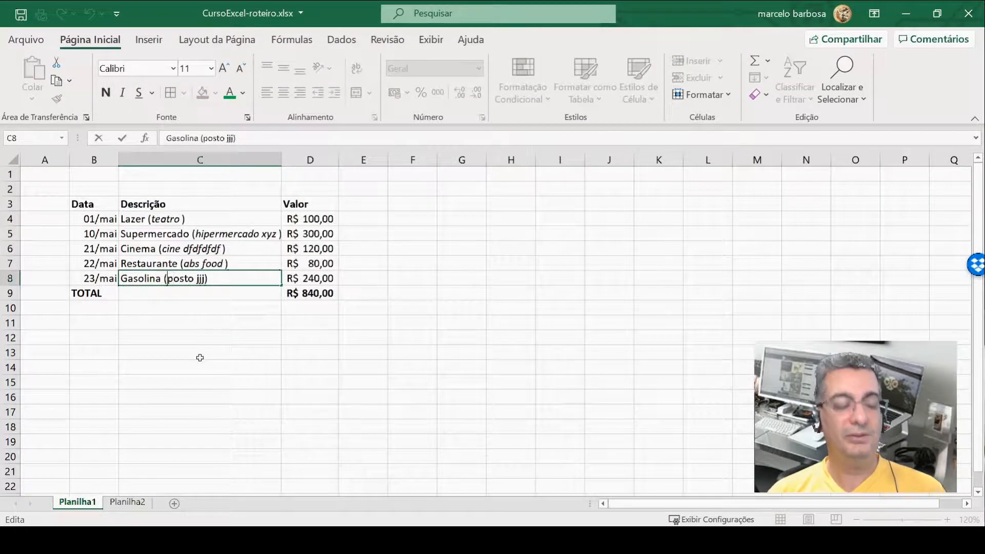
drag(166, 279, 205, 279)
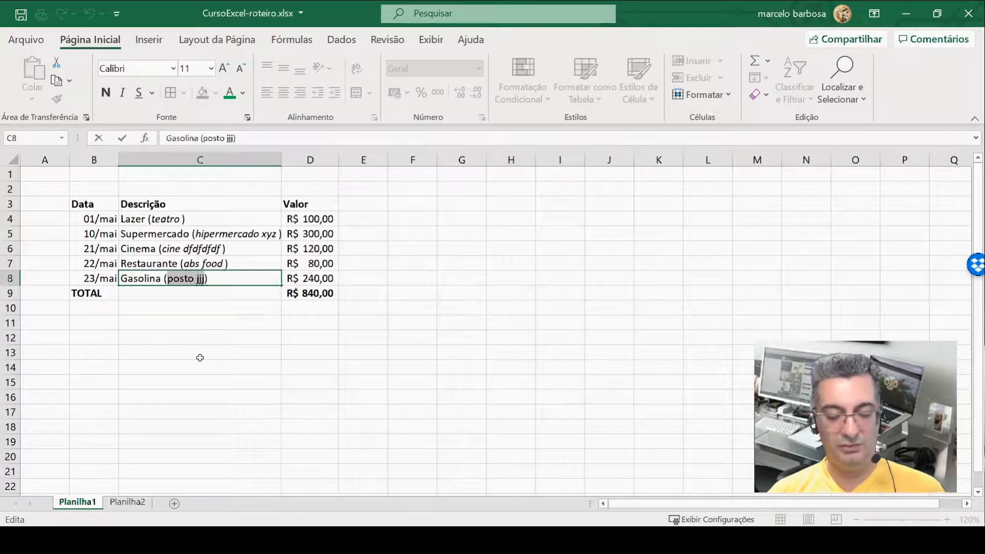
key(ctrl+i)
key(Return)
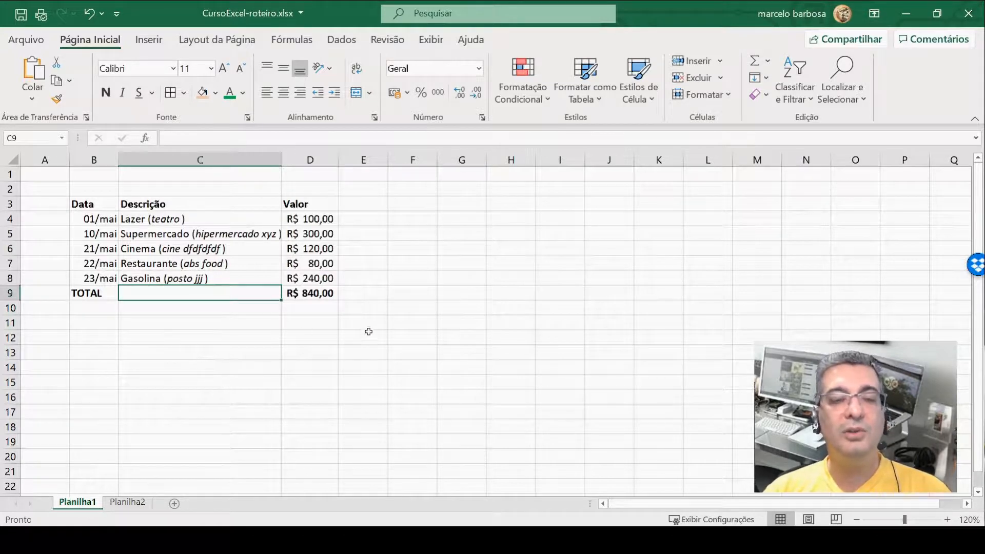
Step: Try the Euro accounting format on the value in cell D4, and restore its Brazilian real format
click(316, 220)
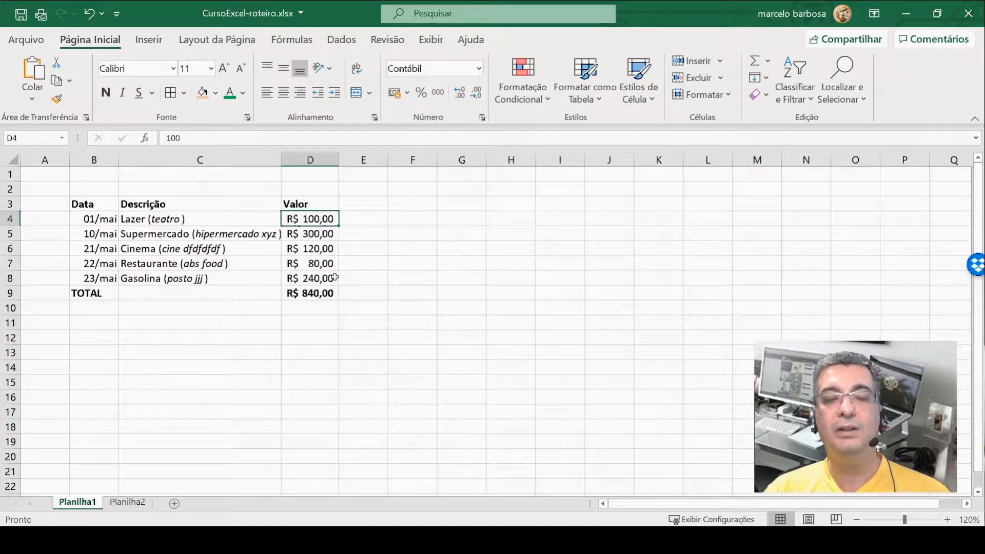
click(408, 96)
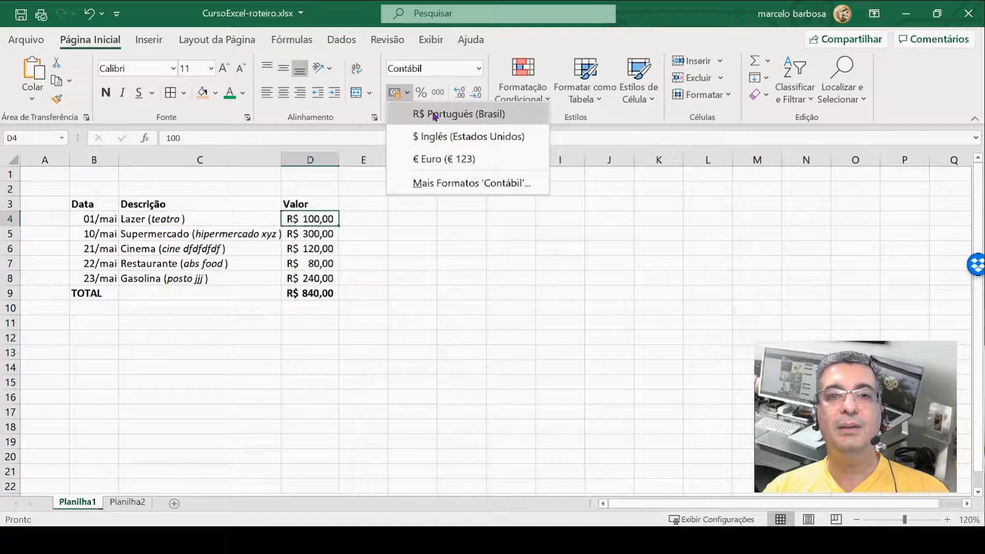
click(437, 164)
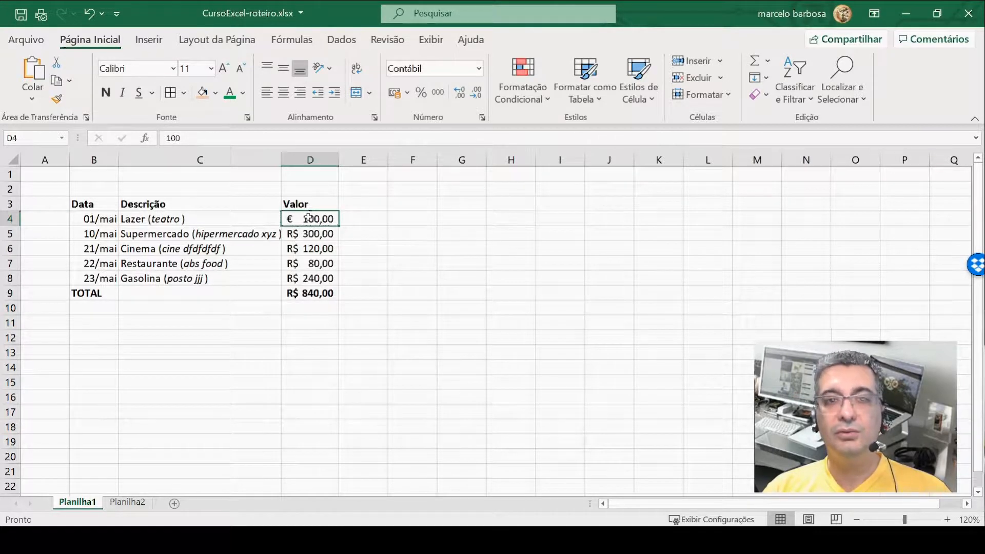
click(395, 93)
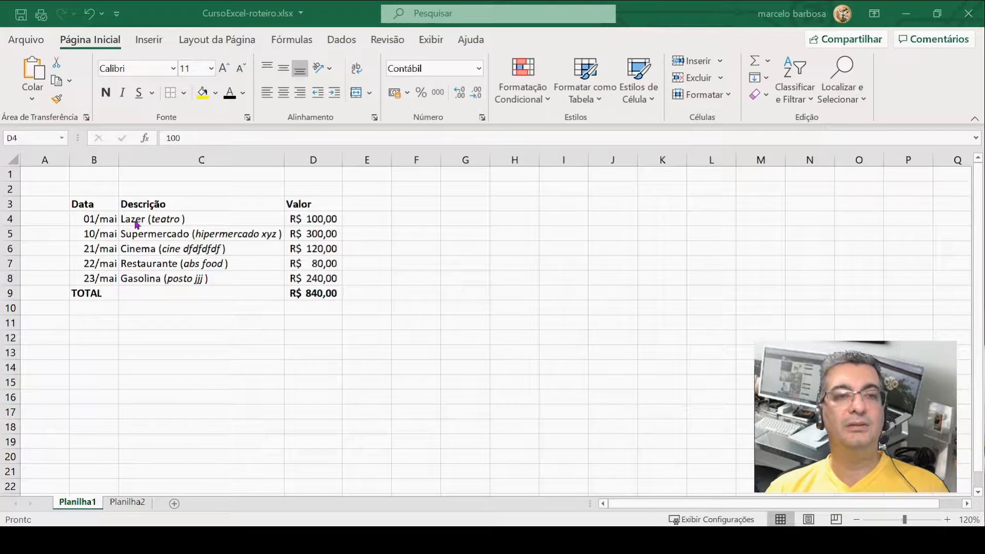
Step: Underline only the word "Lazer" in cell C4 and commit the edit
key(F2)
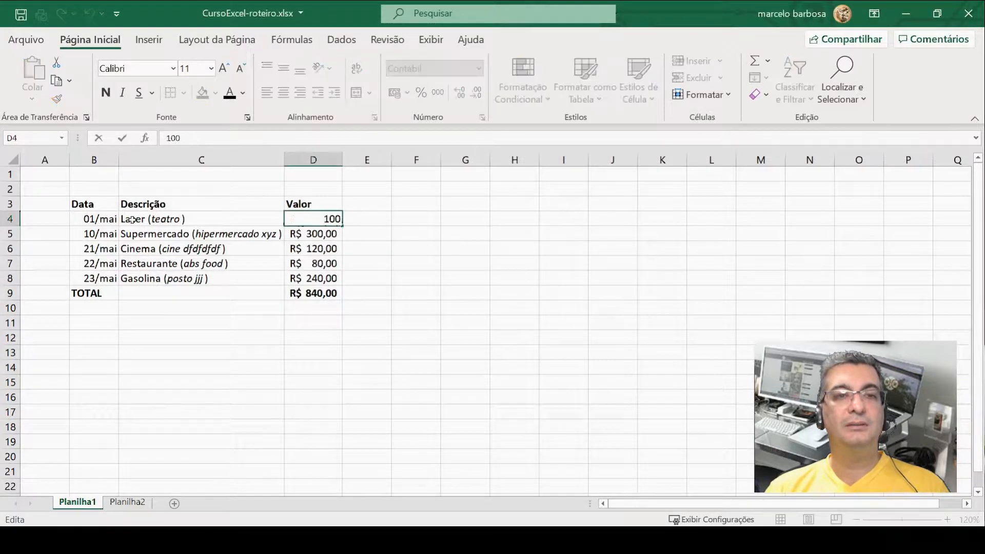
click(133, 220)
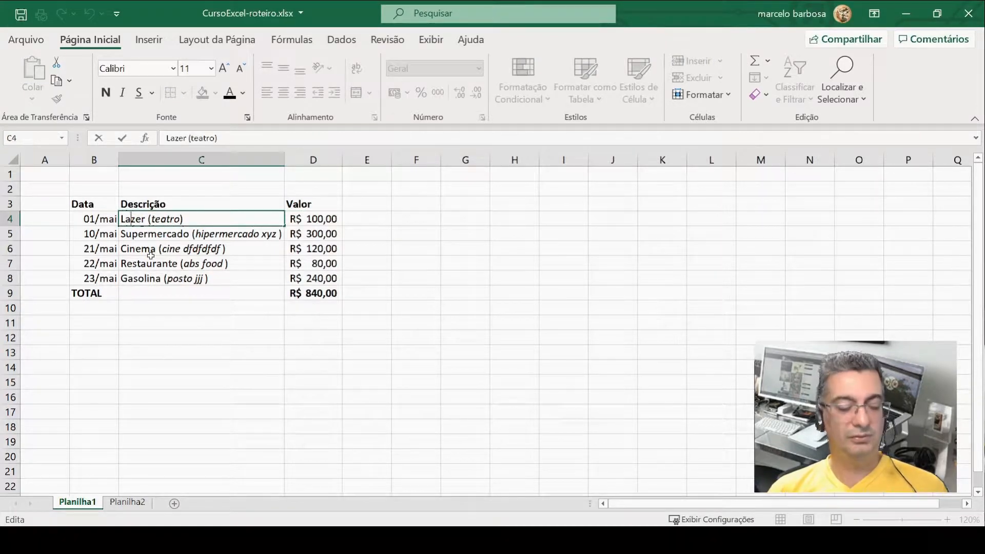
key(Home)
key(shift+Right)
key(shift+Right)
key(shift+Right)
key(shift+Right)
key(shift+Right)
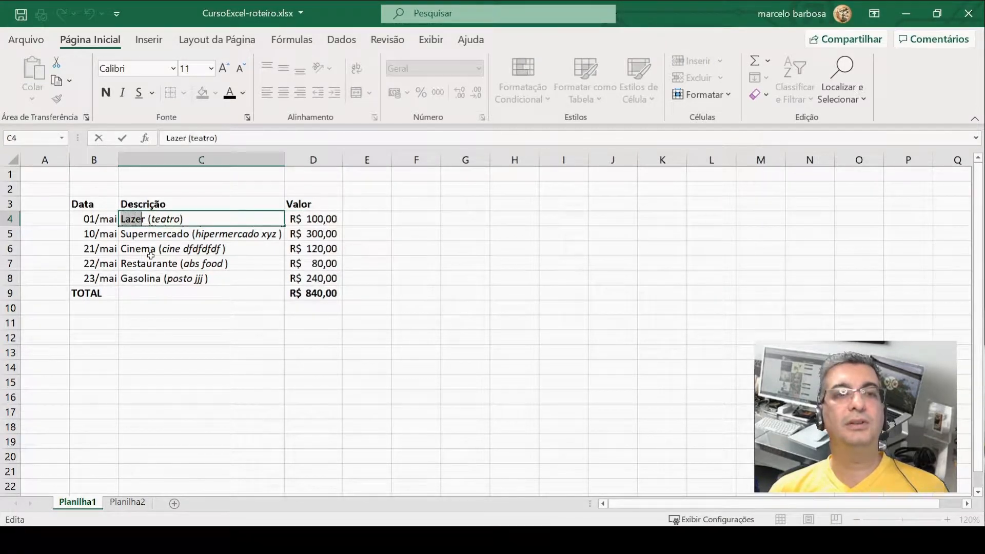
click(140, 95)
key(Return)
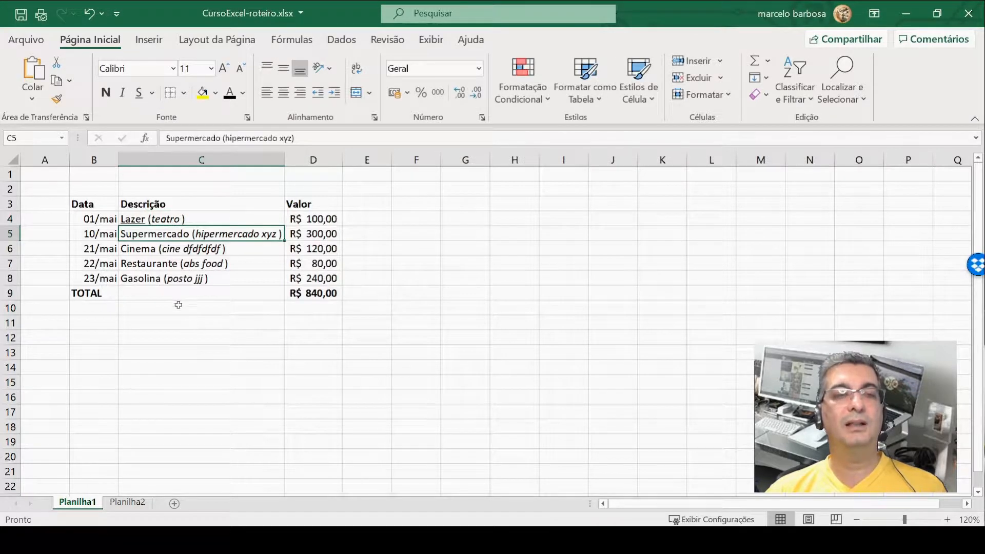
Step: Underline only the word "Supermercado" in cell C5, leaving the text in parentheses out, and commit the edit
double_click(157, 234)
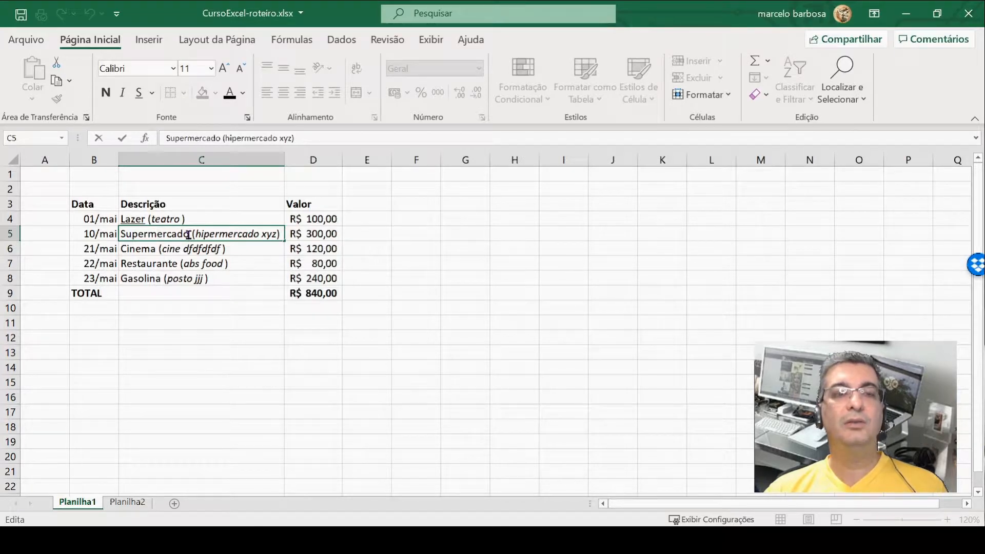
drag(188, 235, 122, 235)
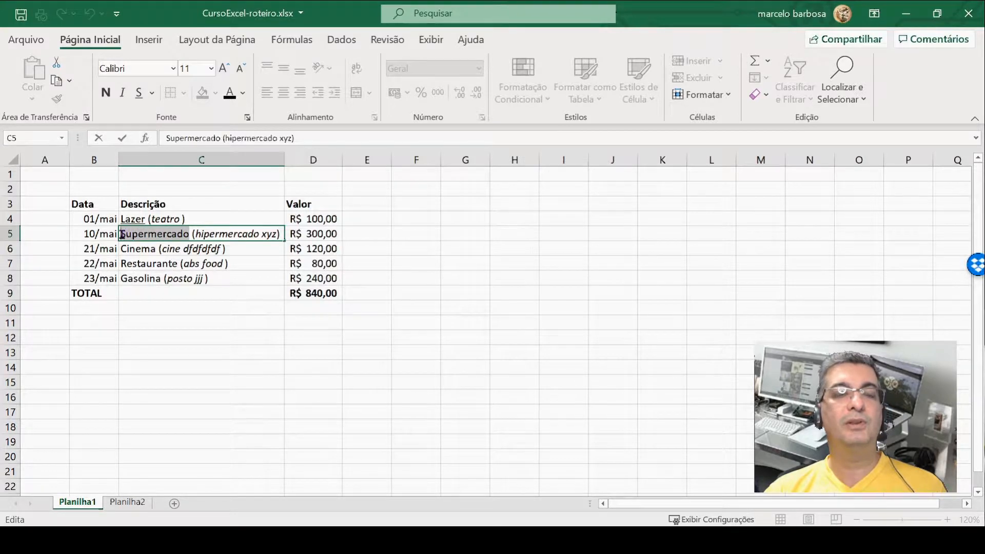
click(139, 94)
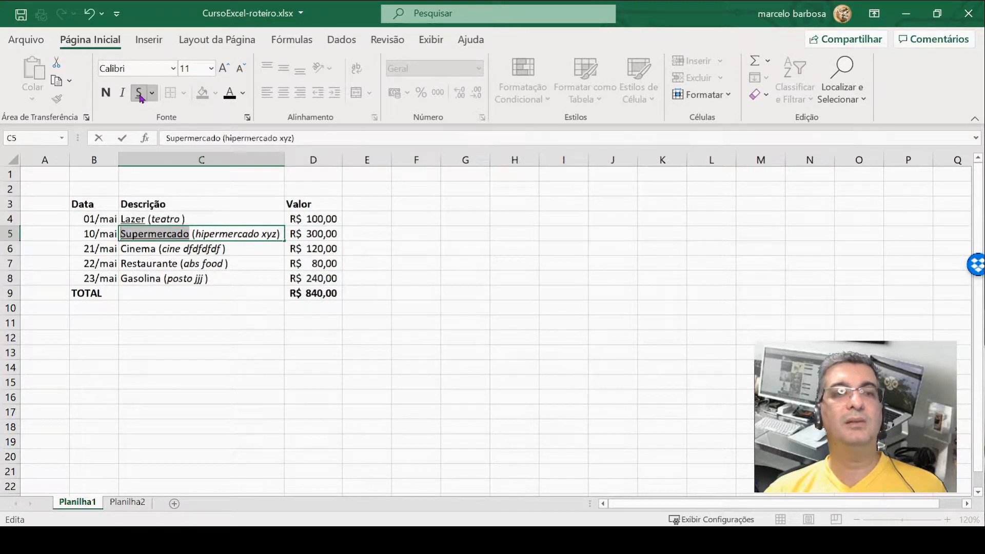
click(169, 249)
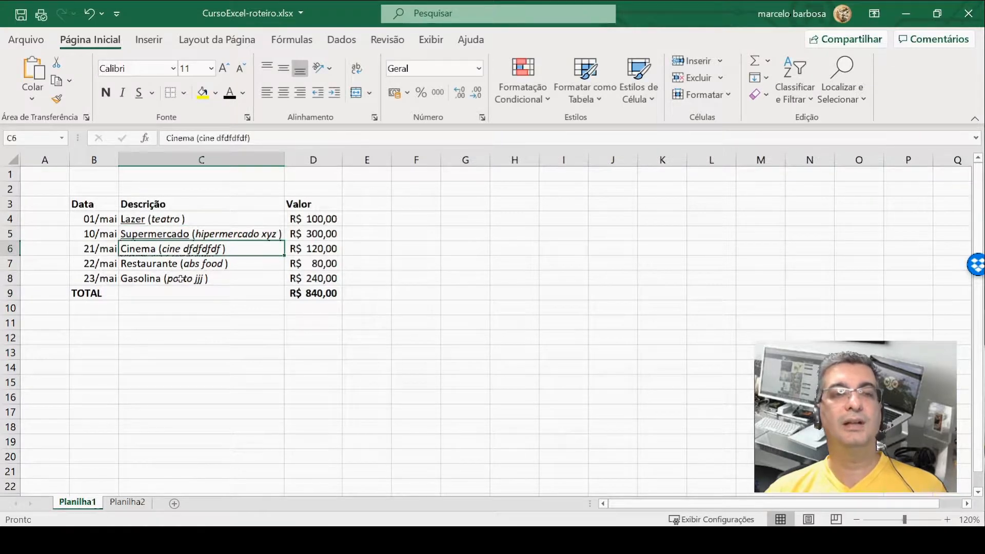
Step: Underline only the word "Cinema" in cell C6 and commit the edit
double_click(138, 250)
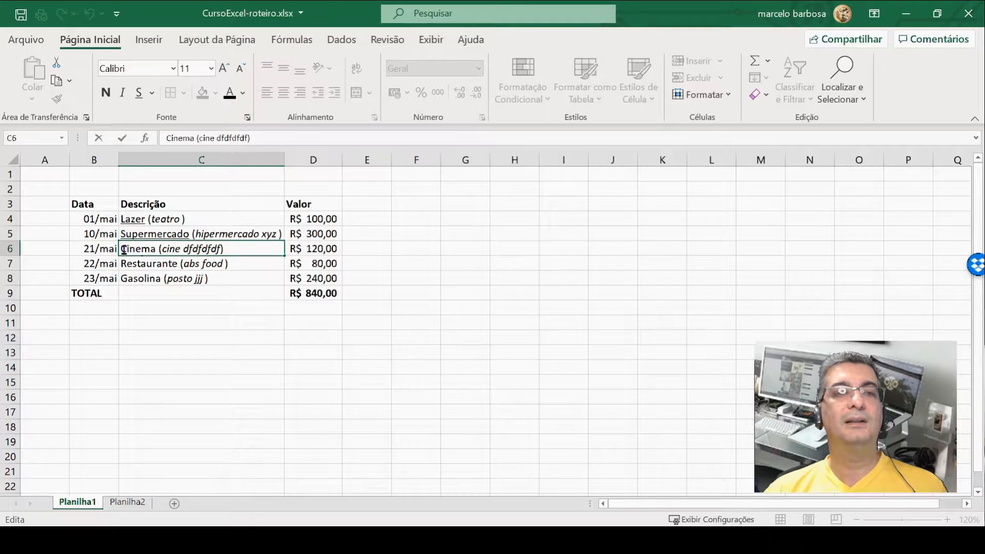
drag(124, 250, 155, 252)
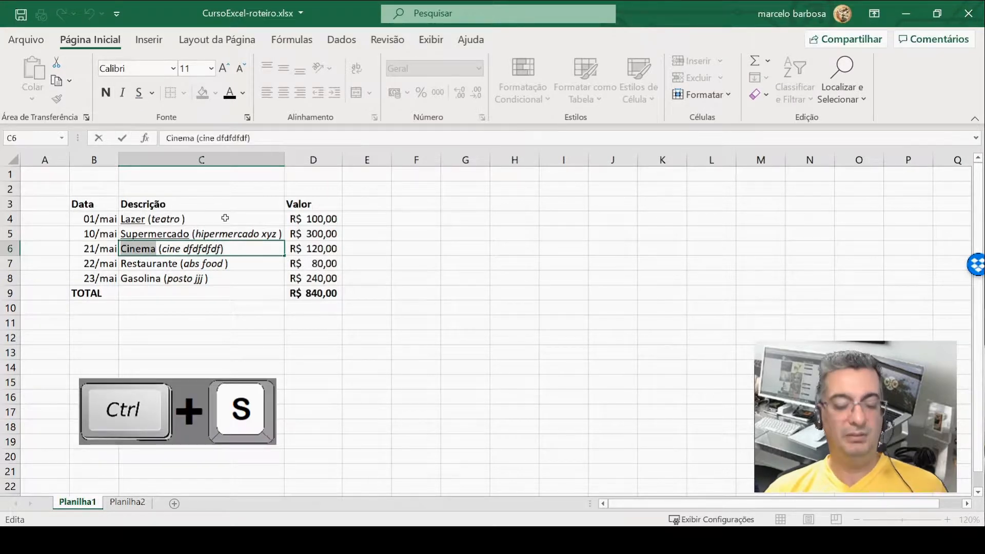
key(ctrl+s)
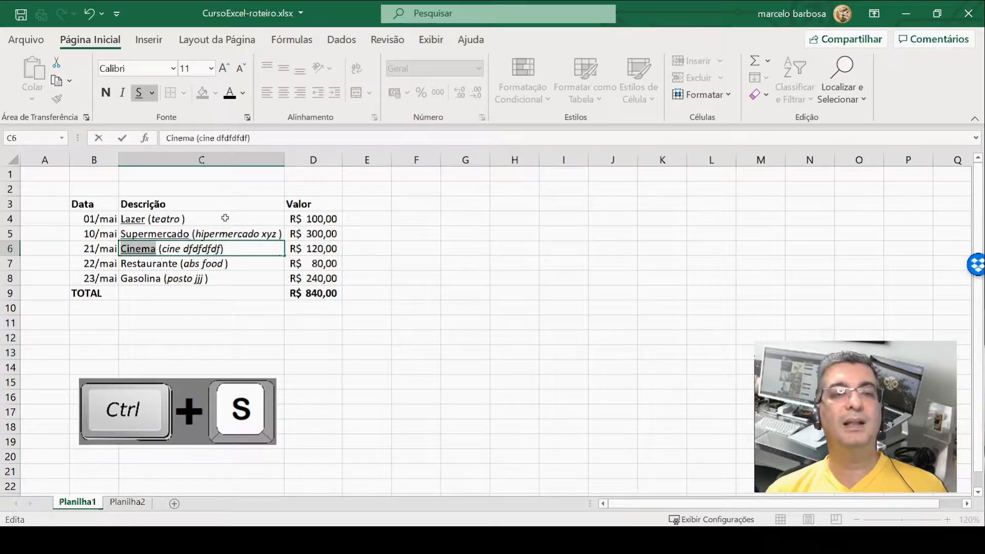
key(ctrl+s)
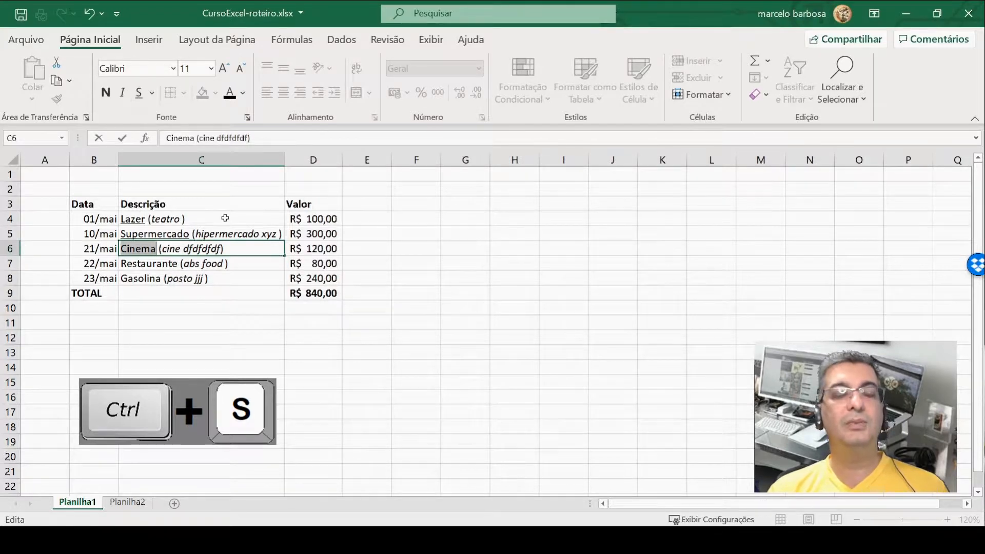
key(ctrl+s)
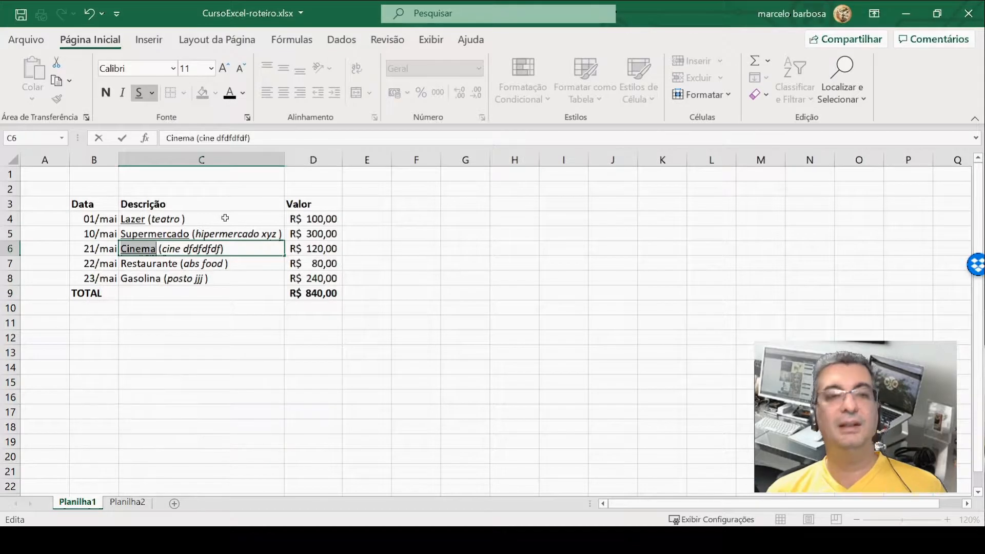
key(Return)
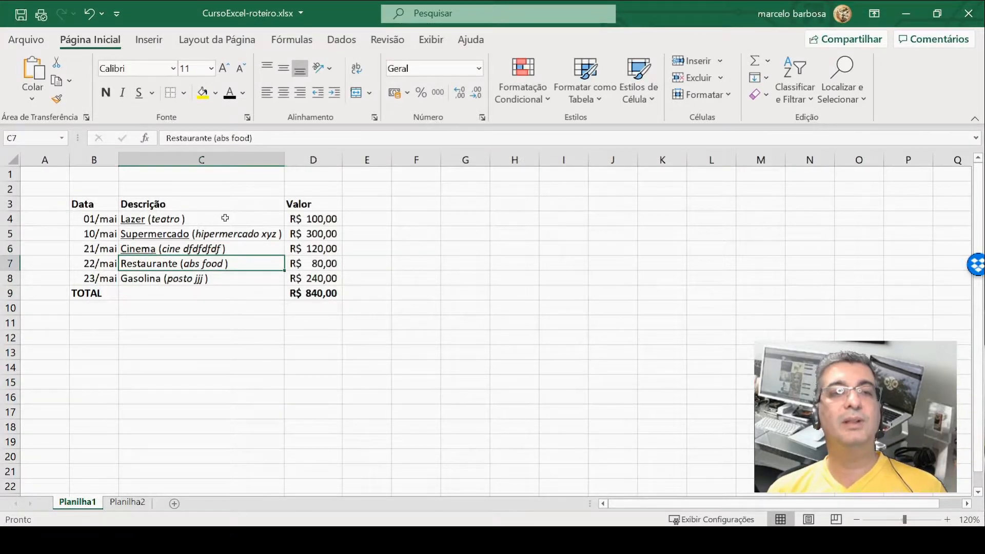
Step: Underline only the word "Restaurante" in cell C7 and commit the edit
key(F2)
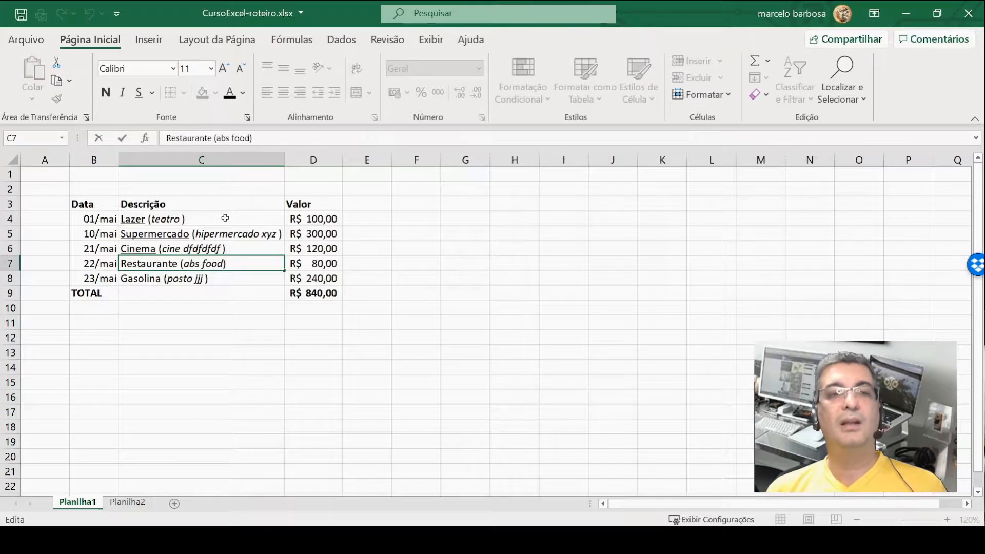
key(Left)
key(Left)
key(Left)
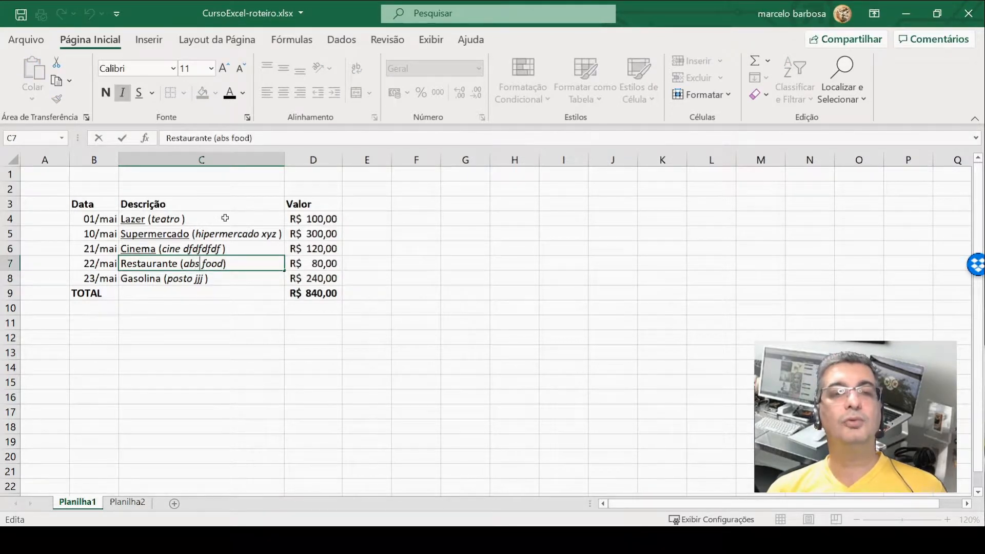
key(Left)
key(Left)
key(Left)
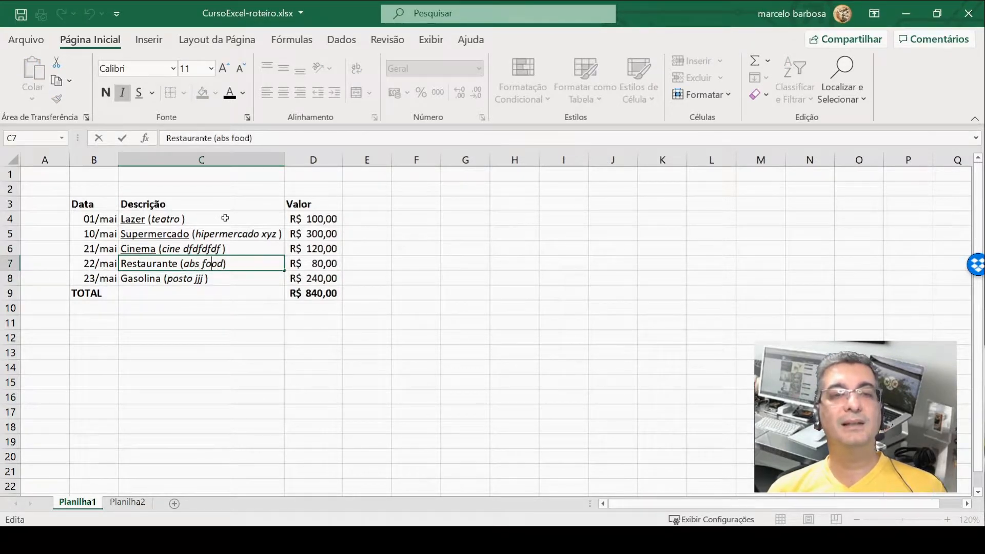
key(Home)
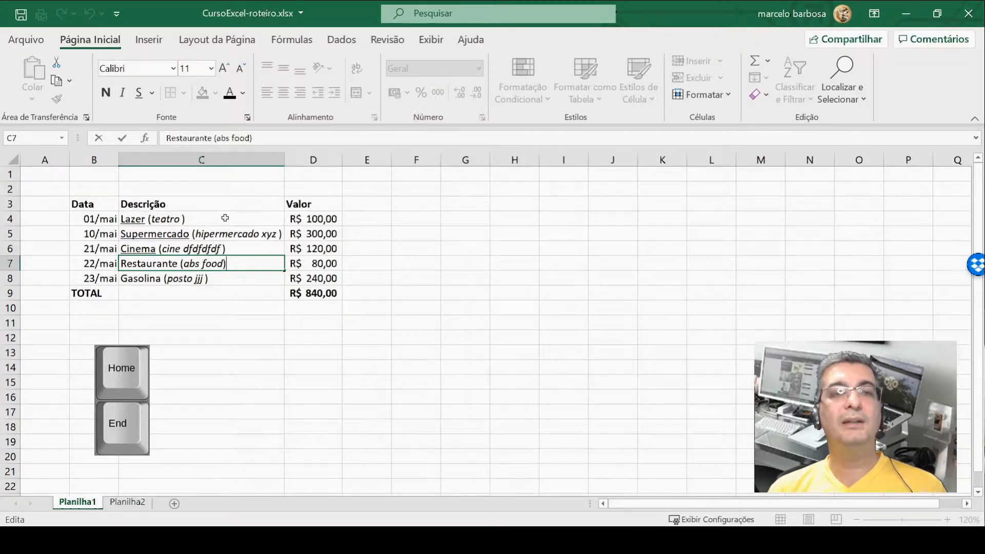
key(End)
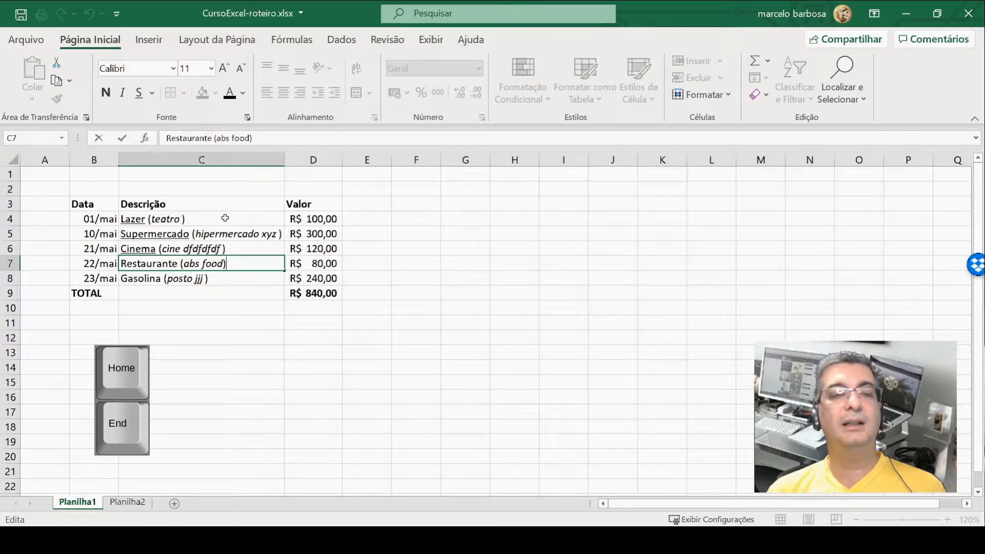
key(Home)
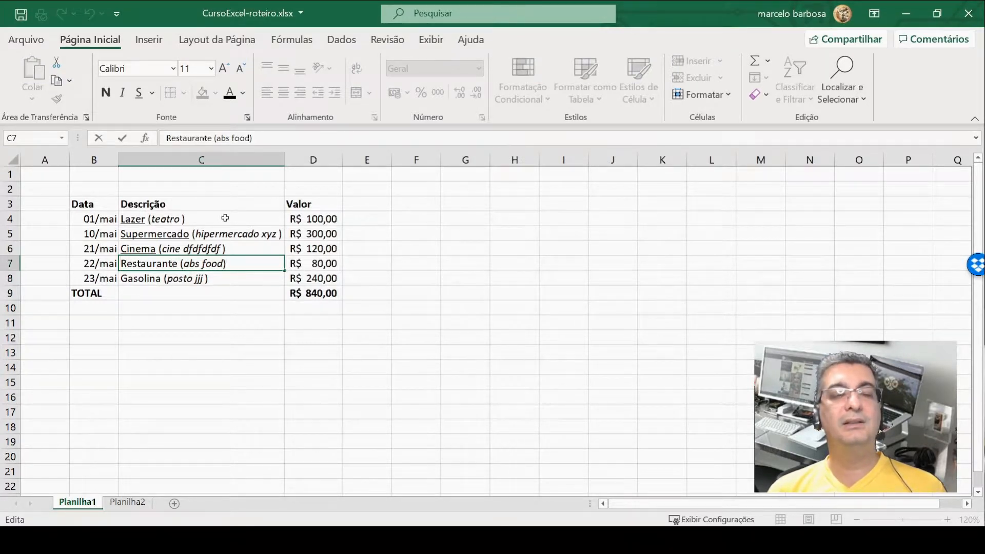
key(shift+Right)
key(shift+Right)
key(shift+Right)
key(shift+Right)
key(shift+Right)
key(shift+Right)
key(shift+Right)
key(shift+Right)
key(shift+Right)
key(shift+Right)
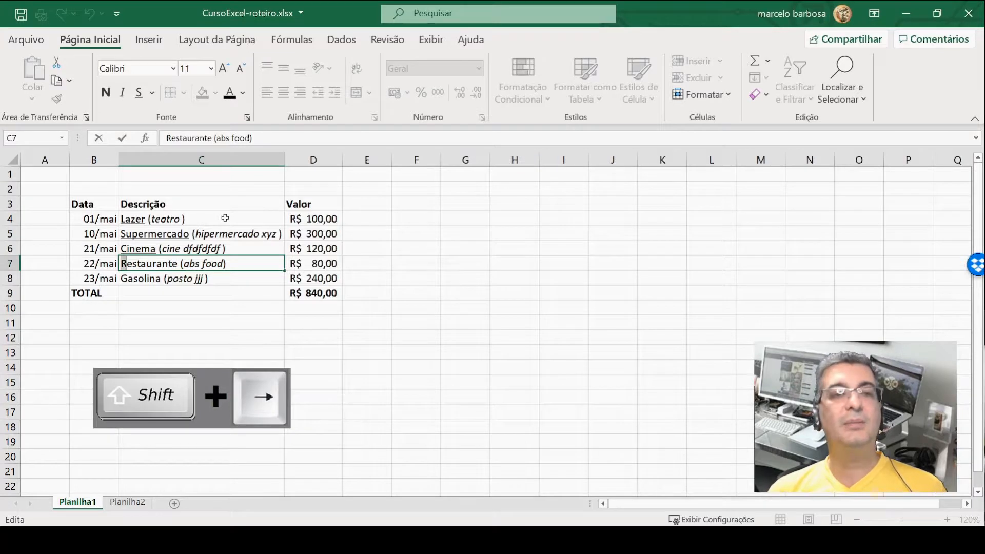
key(shift+Right)
key(shift+Right)
key(shift+Right)
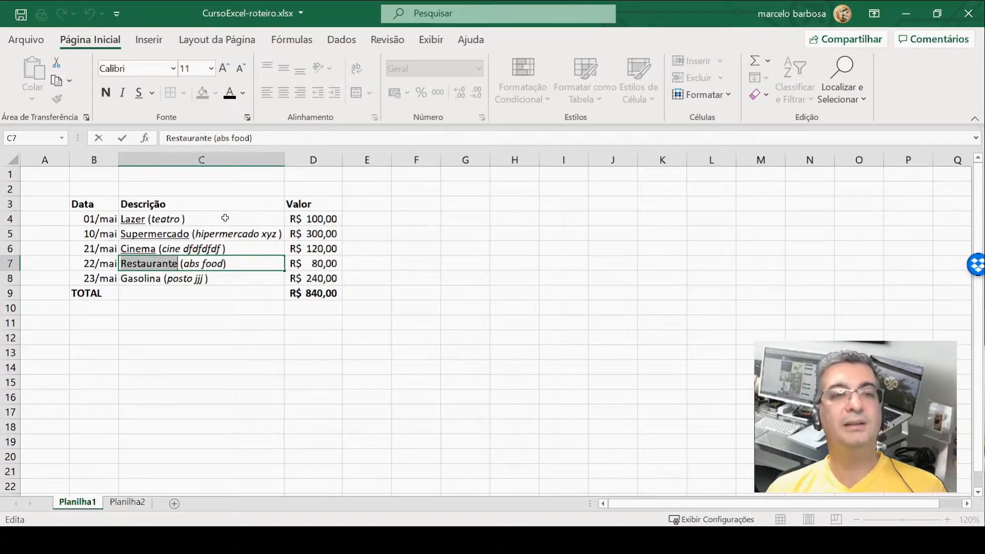
key(ctrl+s)
key(Return)
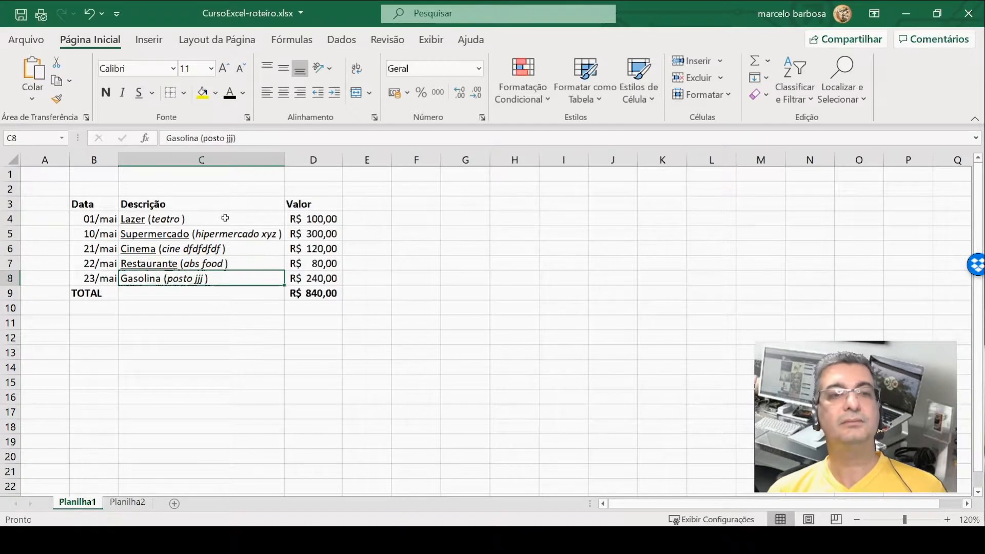
Step: Underline only the word "Gasolina" in cell C8, commit the edit and select cell B10 below the table
key(F2)
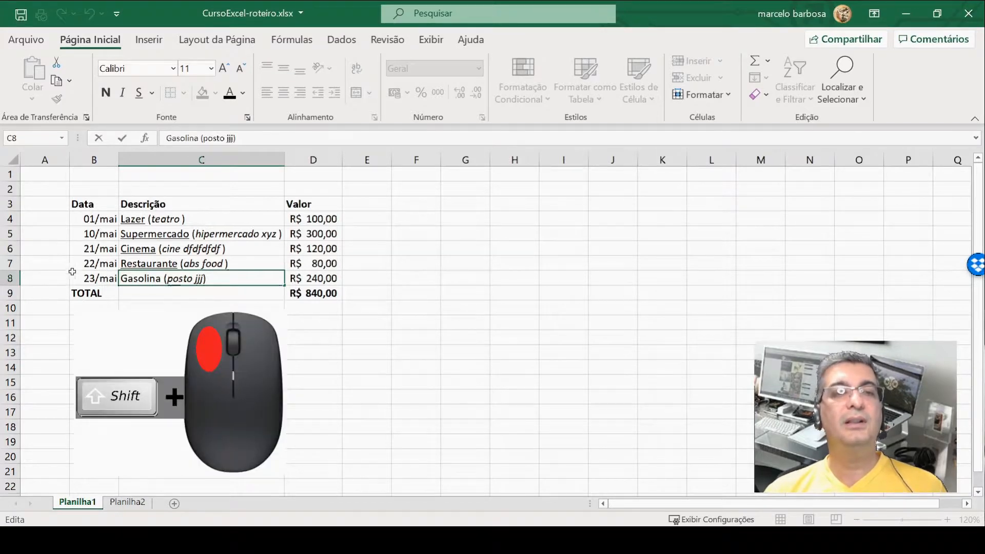
shift+click(161, 279)
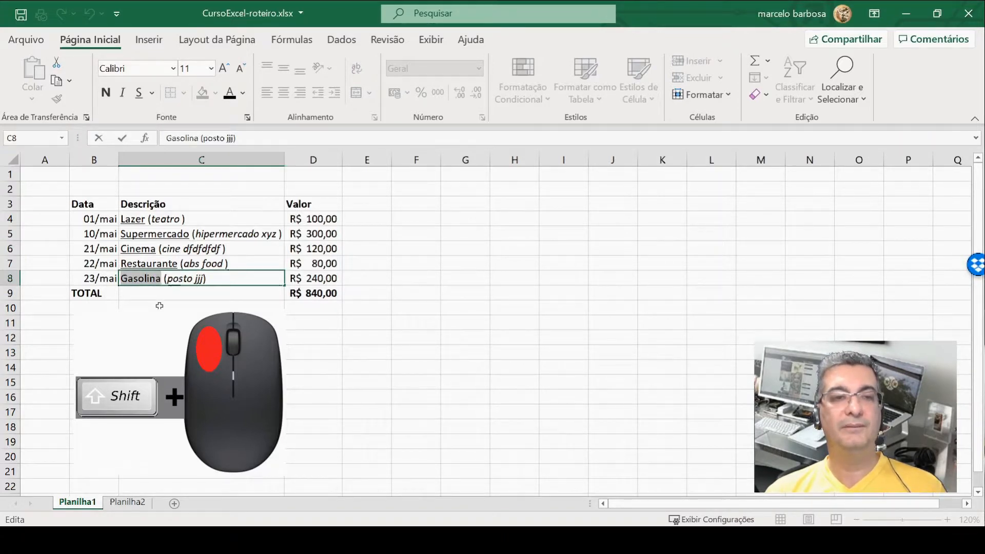
key(ctrl+s)
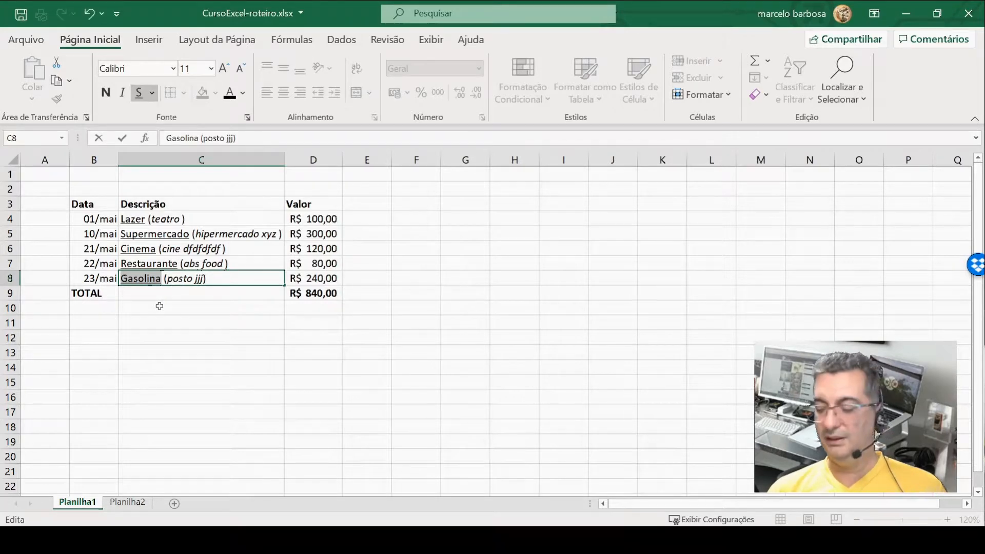
key(Return)
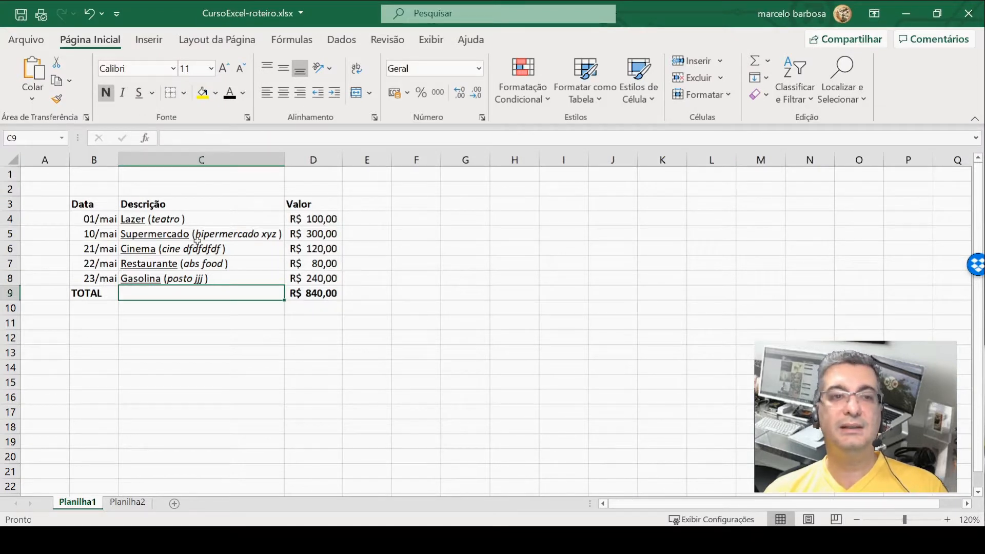
click(105, 310)
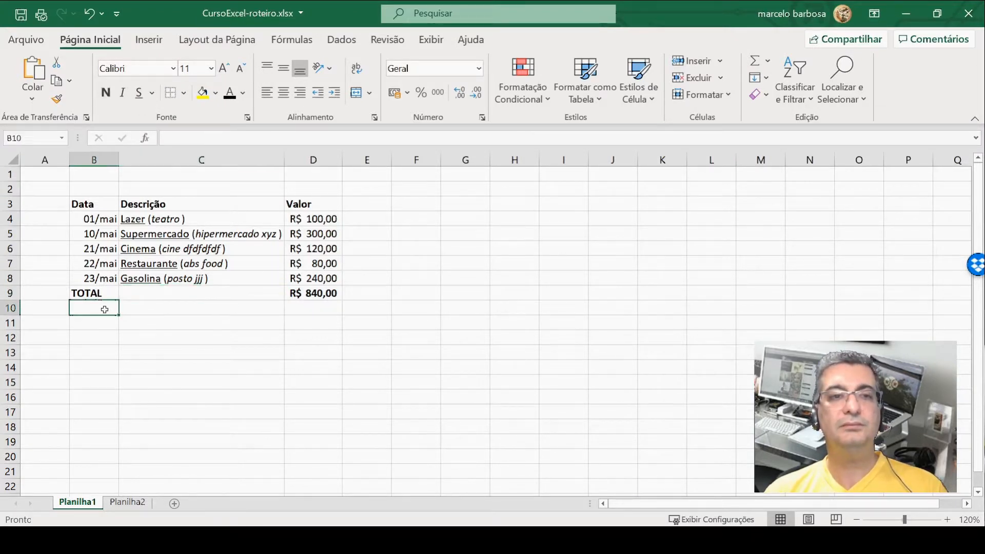